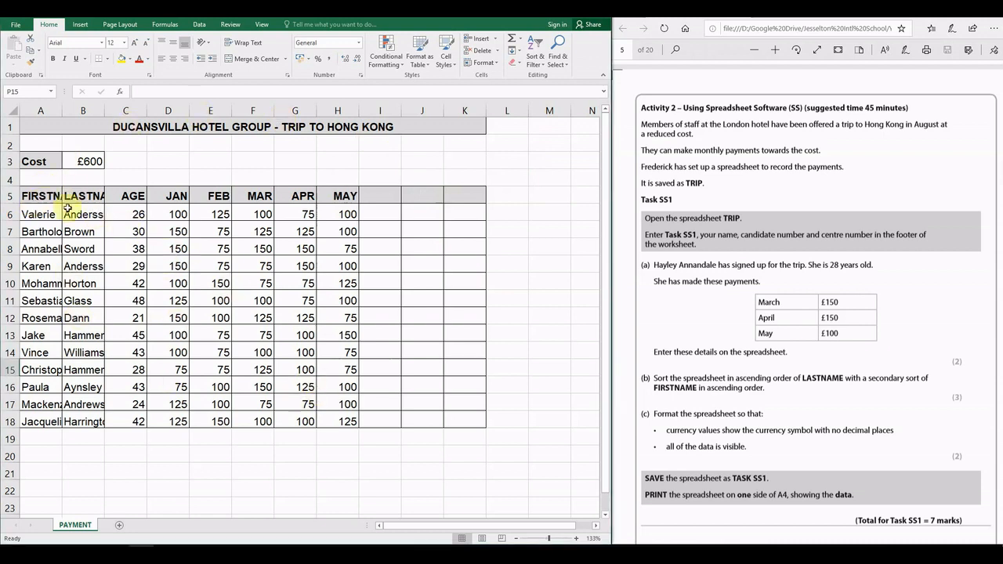
Mark off the completed payments-spreadsheet, open-TRIP and footer sentences in the task instructions
left_click(43, 196)
left_click(80, 196)
left_click(79, 266)
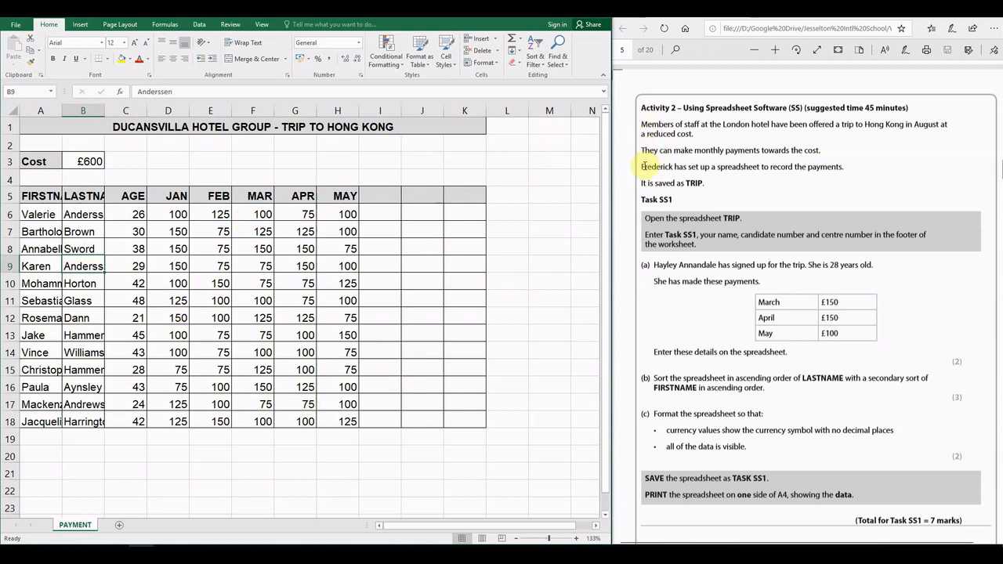
left_click_drag(642, 166, 846, 169)
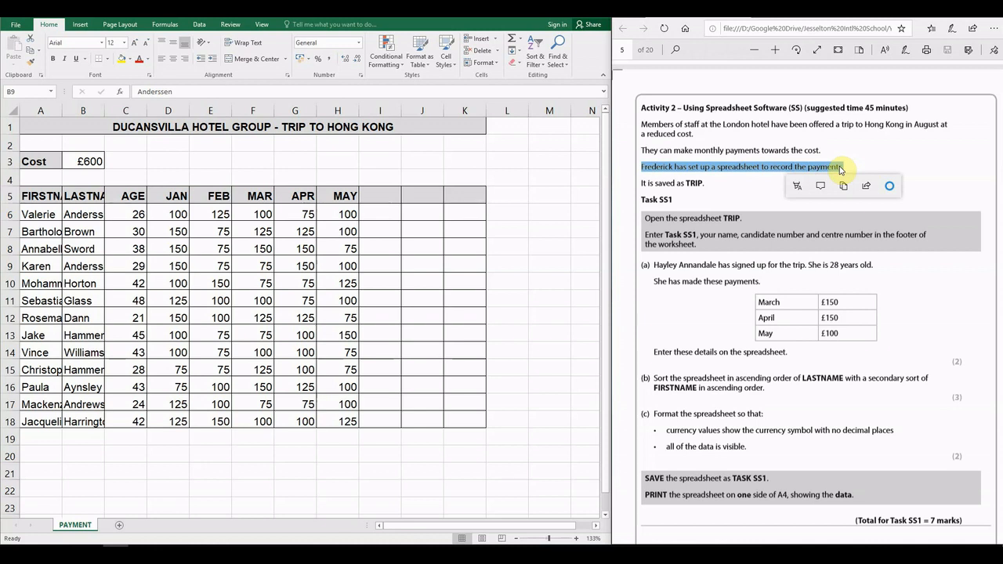
left_click(828, 270)
left_click_drag(643, 217, 740, 219)
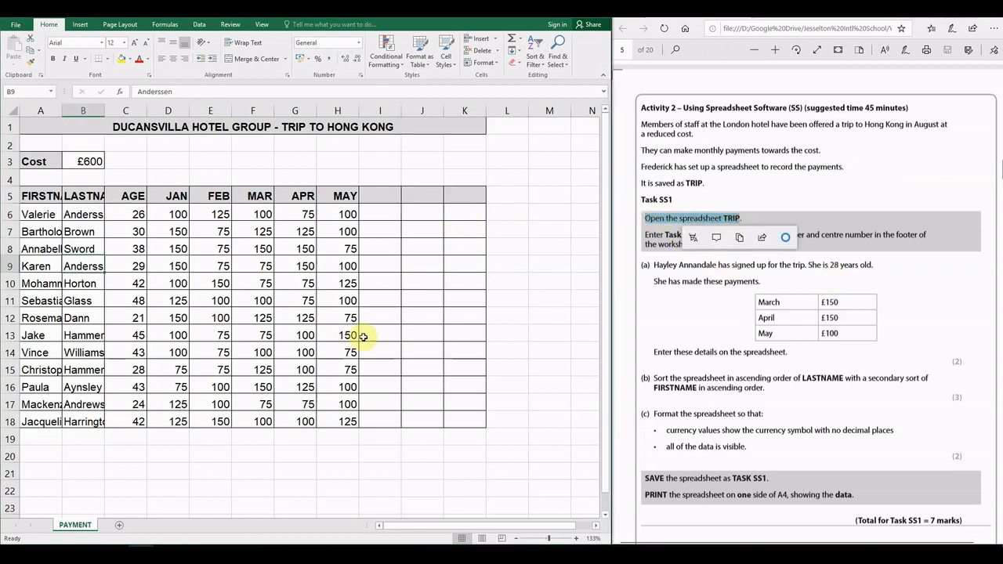
left_click(878, 253)
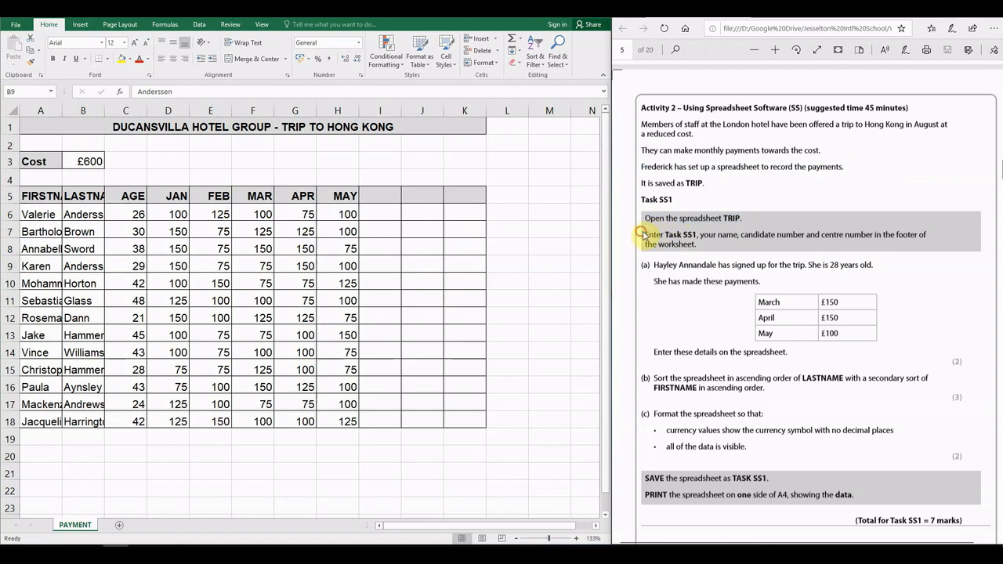
left_click_drag(660, 234, 917, 234)
left_click(742, 253)
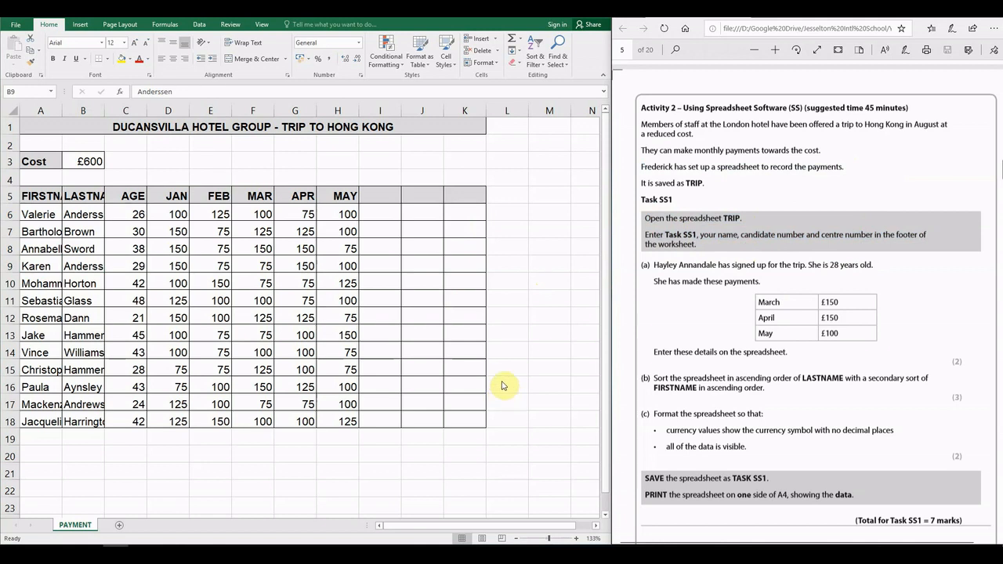
In Page Layout view, put Task SS1 in the left footer and the candidate's name in the centre
left_click(482, 538)
scroll(502, 452, "down", 4)
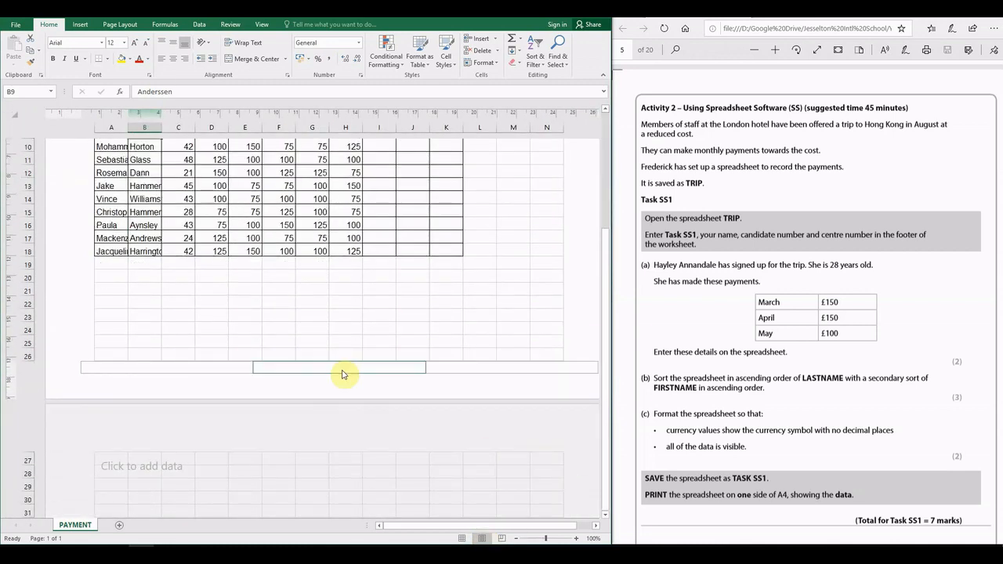
left_click(221, 366)
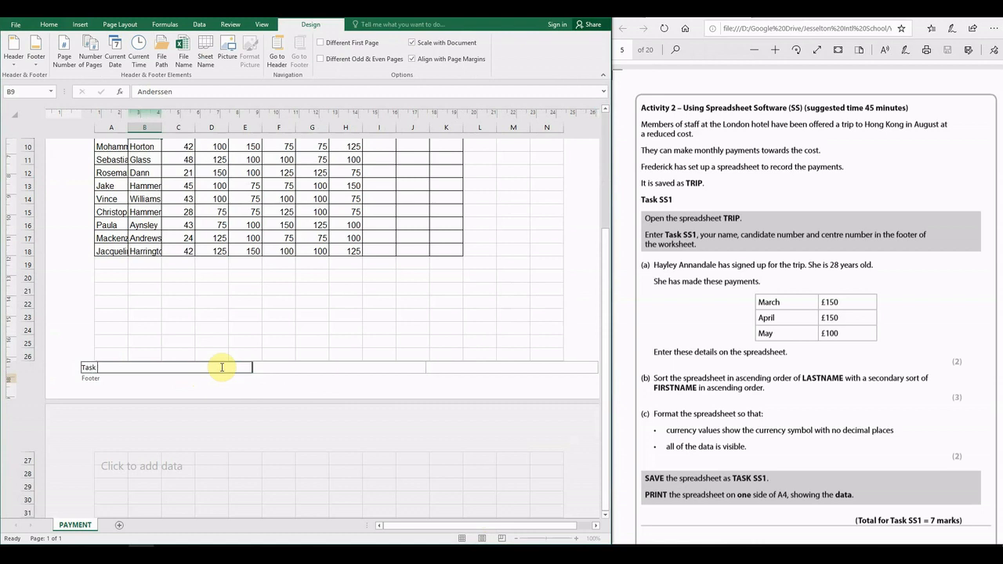
left_click(304, 367)
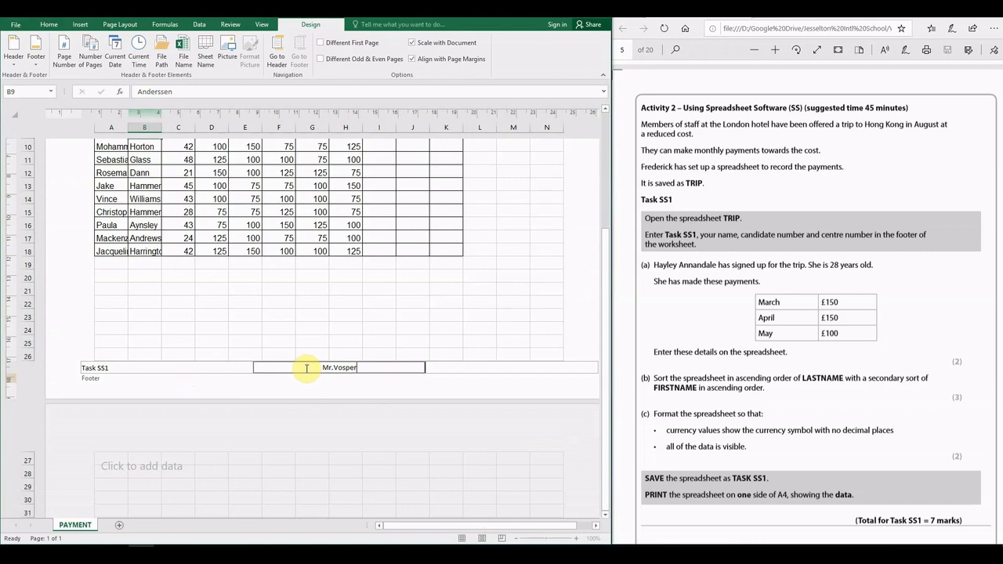
type("Mr.Vosper")
left_click(348, 317)
scroll(361, 312, "up", 5)
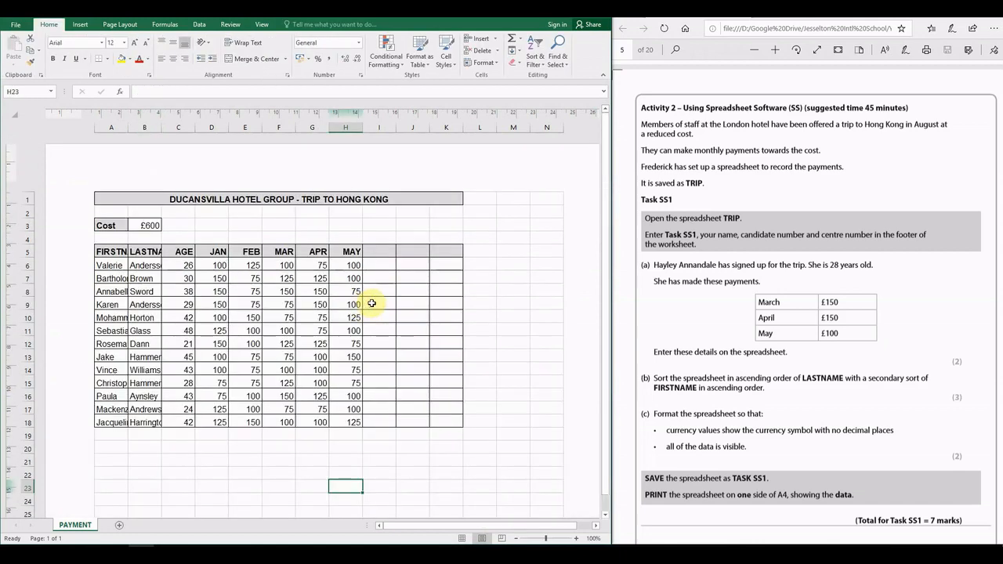
Return to Normal view and mark off the new-member sentence in the task
left_click(462, 538)
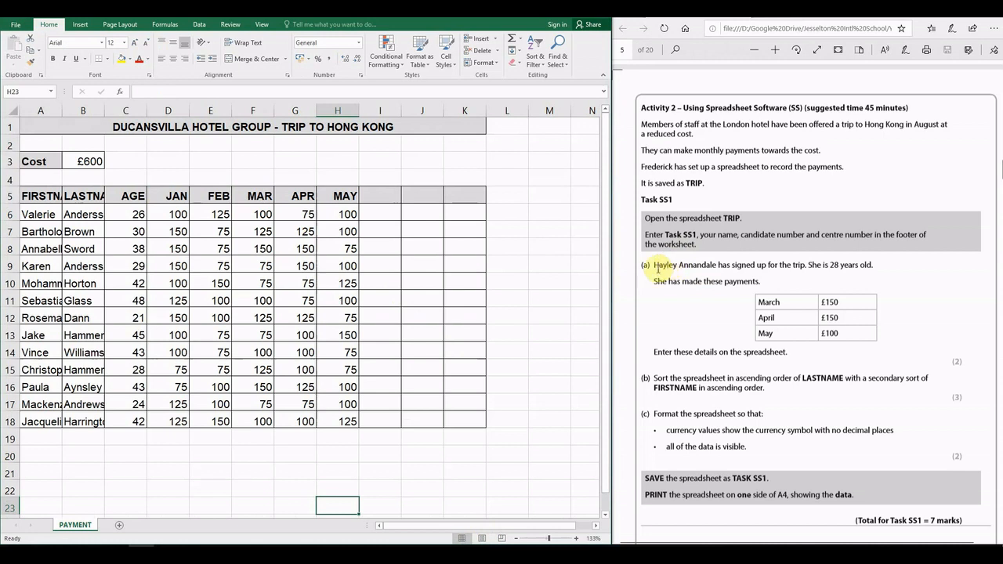
left_click_drag(657, 269, 872, 266)
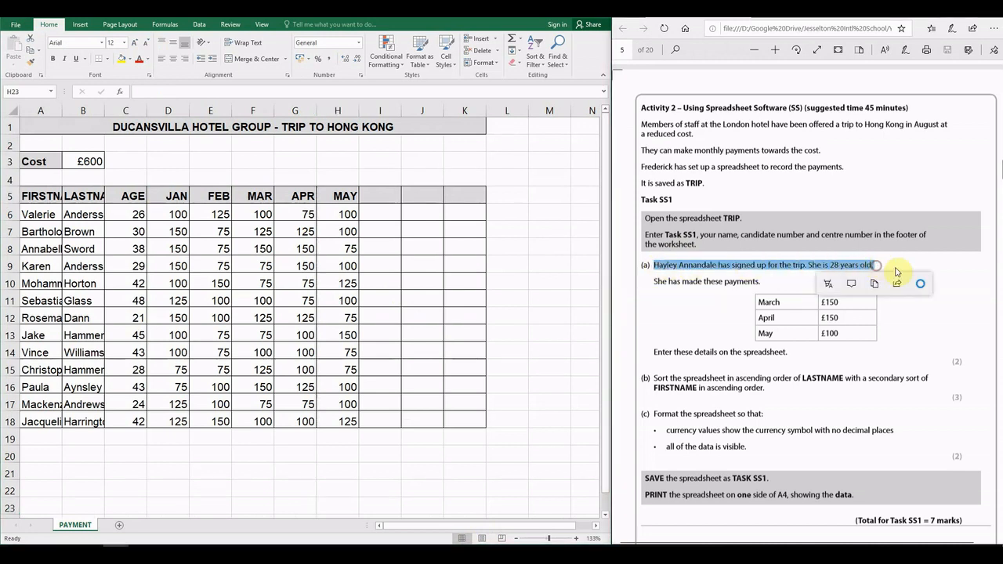
left_click(901, 264)
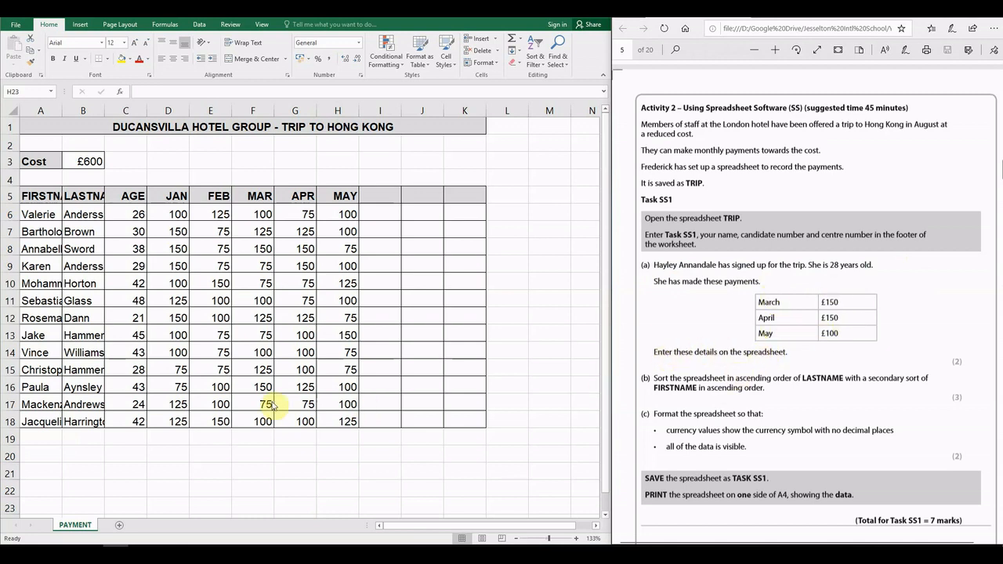
Enter the new member's first name, last name and age 28 in row 19
left_click(50, 438)
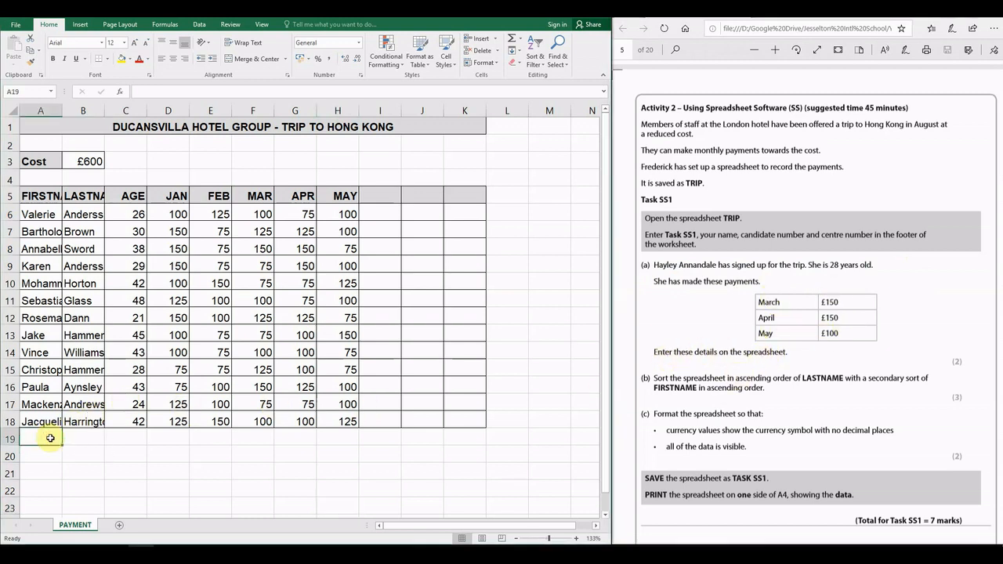
type("Hayley")
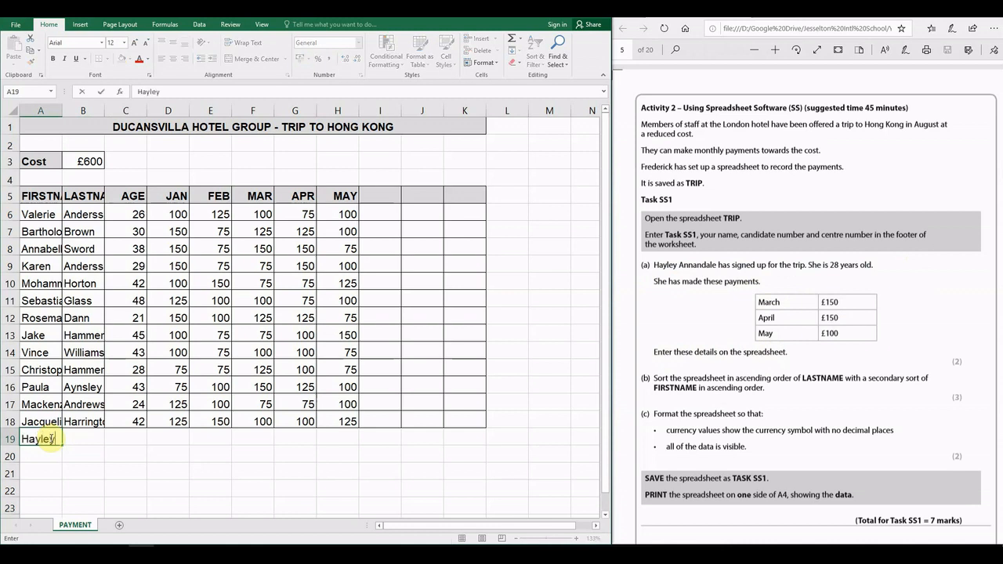
key("Tab")
type("Ann")
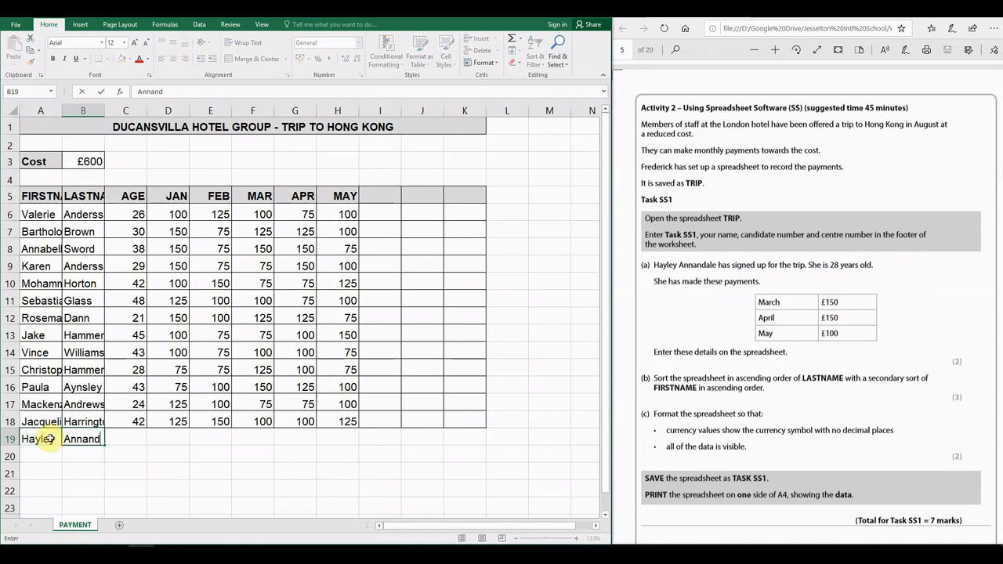
type("andale")
key("Tab")
type("28")
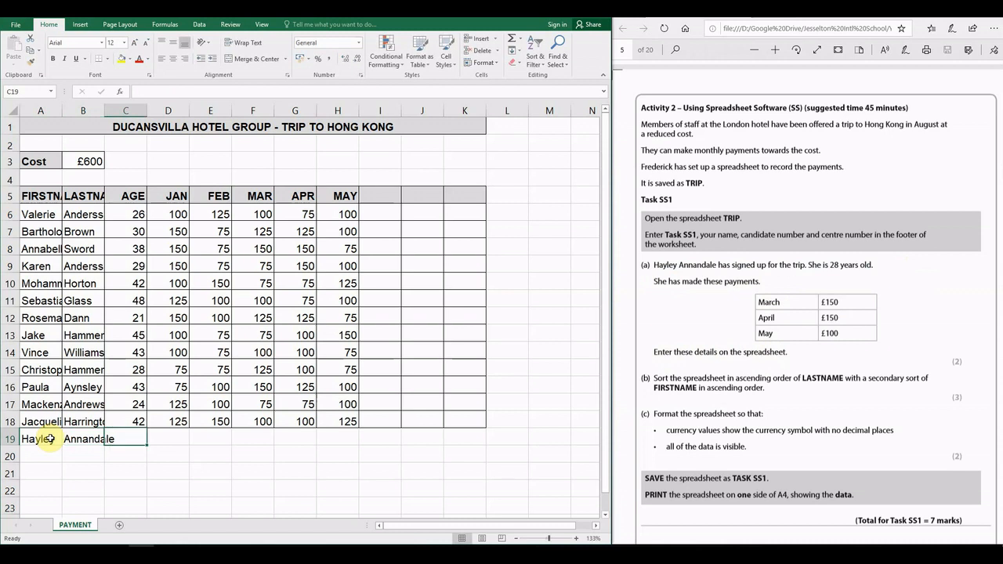
key("Tab")
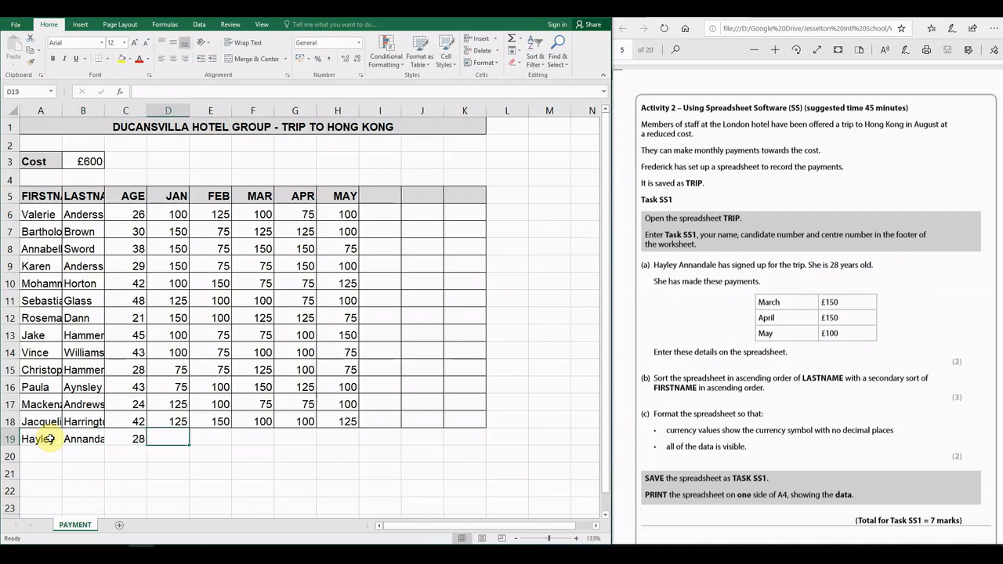
Enter 150 under MAR, APR and MAY for the new member, then widen column A
key("Tab")
key("Tab")
type("150")
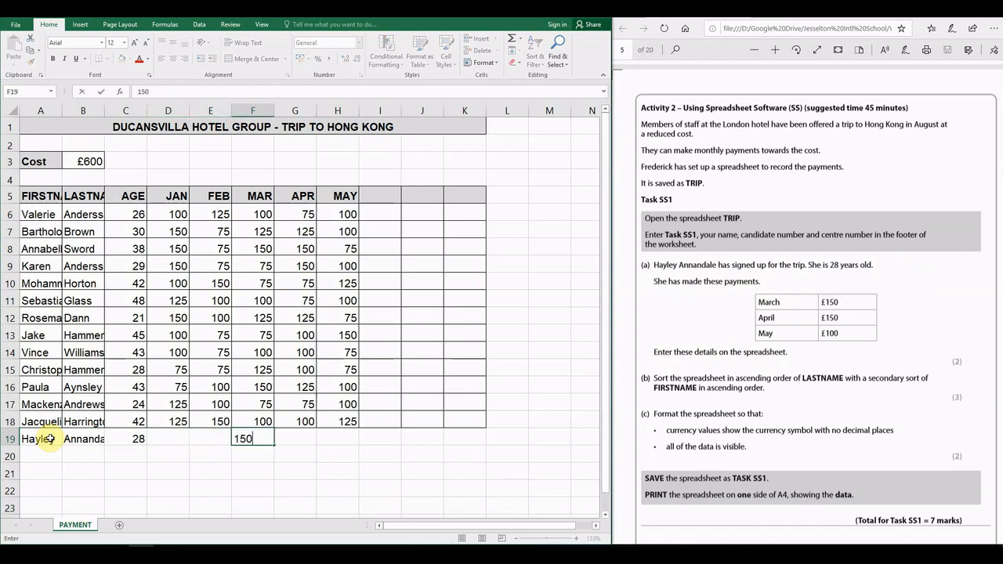
key("Tab")
type("150")
key("Tab")
type("150")
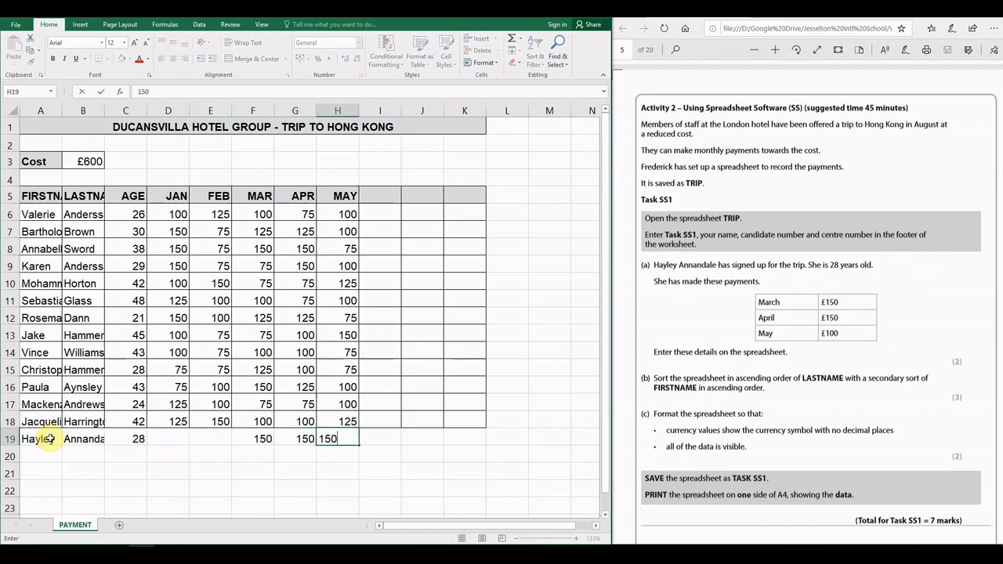
key("Down")
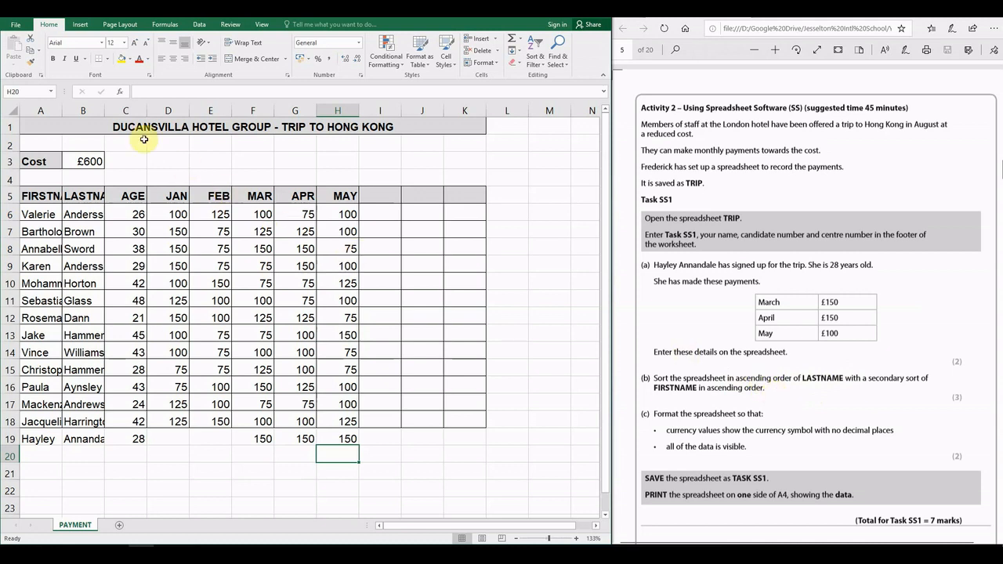
left_click_drag(64, 113, 152, 112)
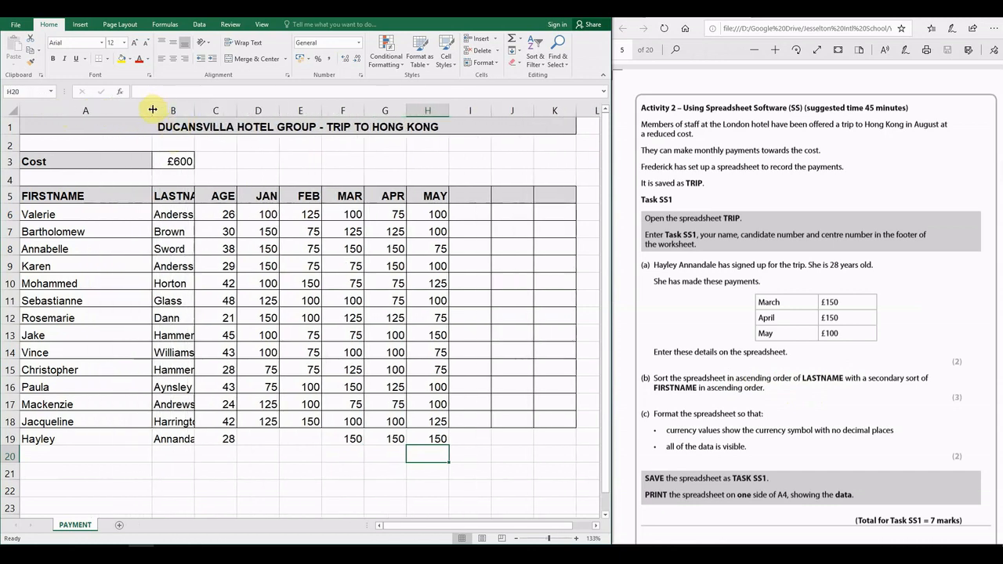
Auto-fit columns A and B and select the staff table A5:H19
double_click(153, 110)
double_click(135, 110)
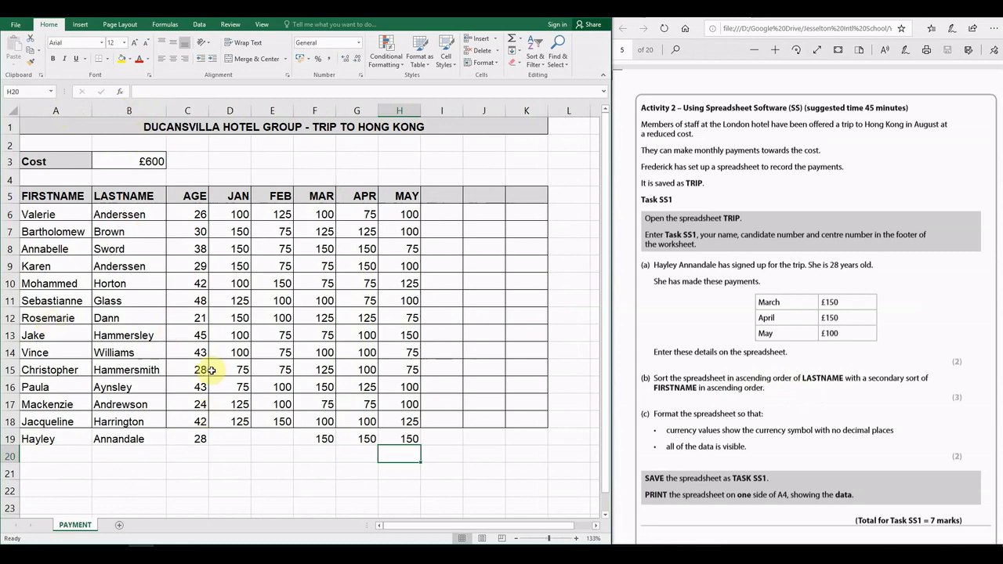
left_click_drag(68, 198, 521, 444)
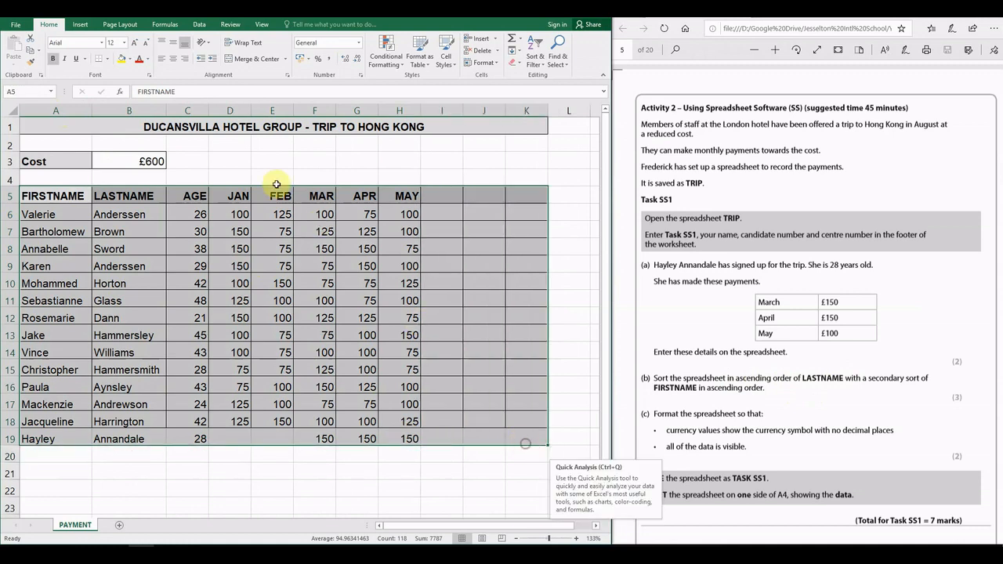
In the Sort dialog, treat row 5 as headers and sort primarily by LASTNAME
left_click(200, 25)
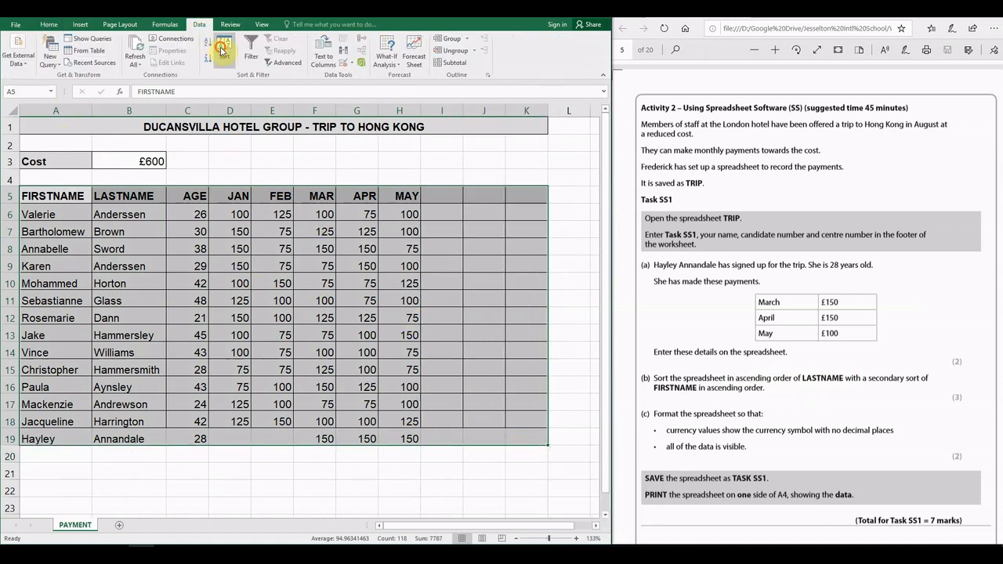
left_click(224, 49)
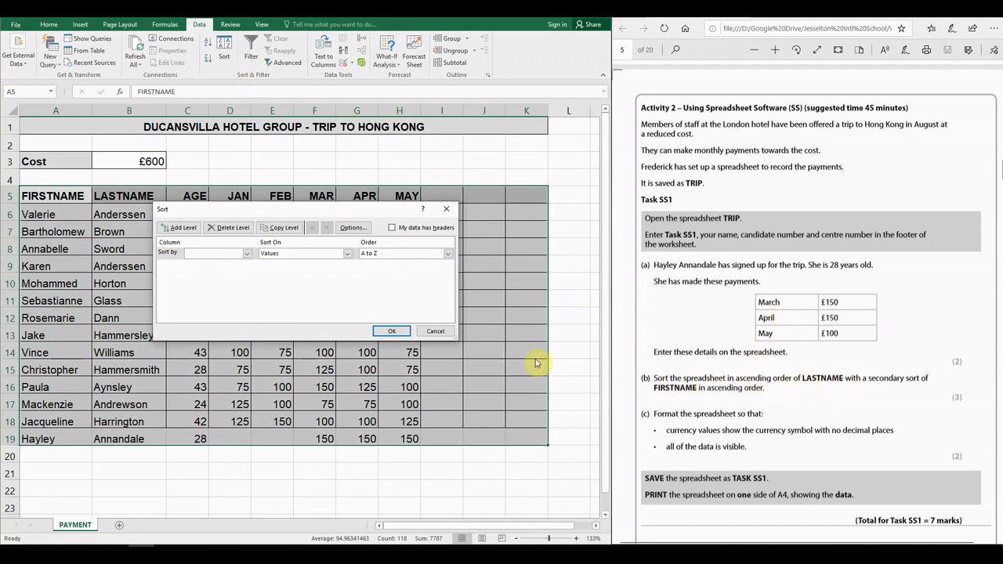
left_click(247, 254)
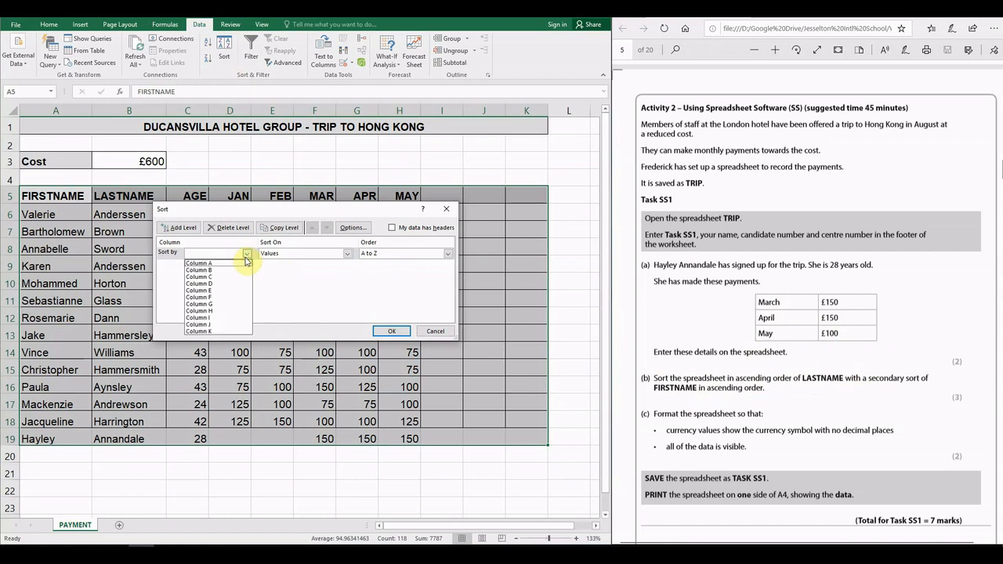
left_click(246, 255)
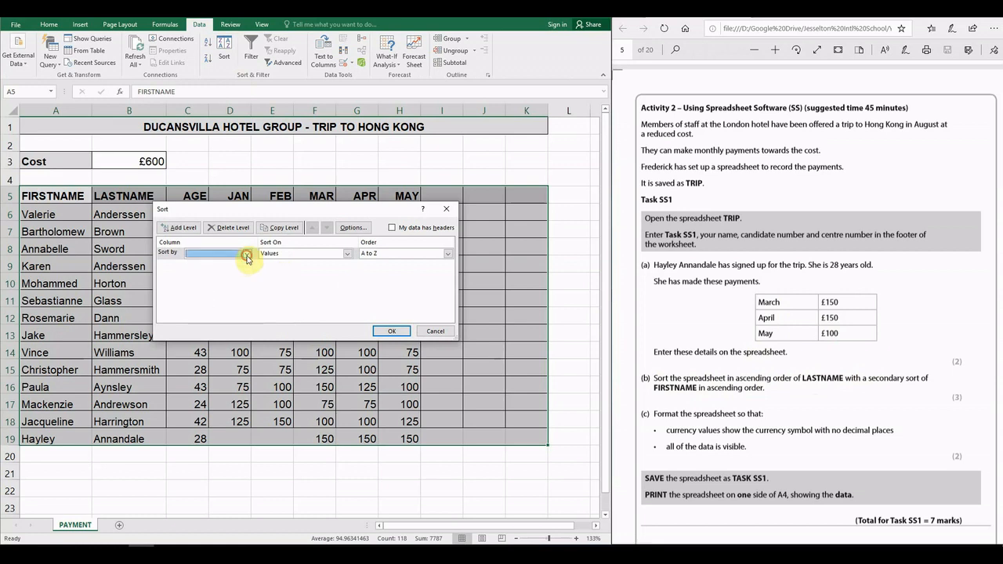
left_click(393, 228)
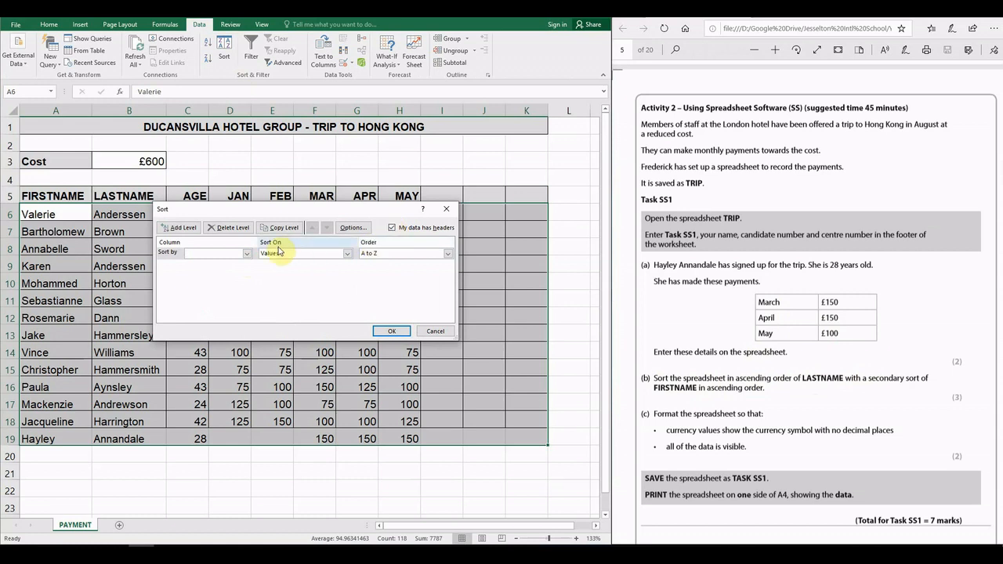
left_click(247, 253)
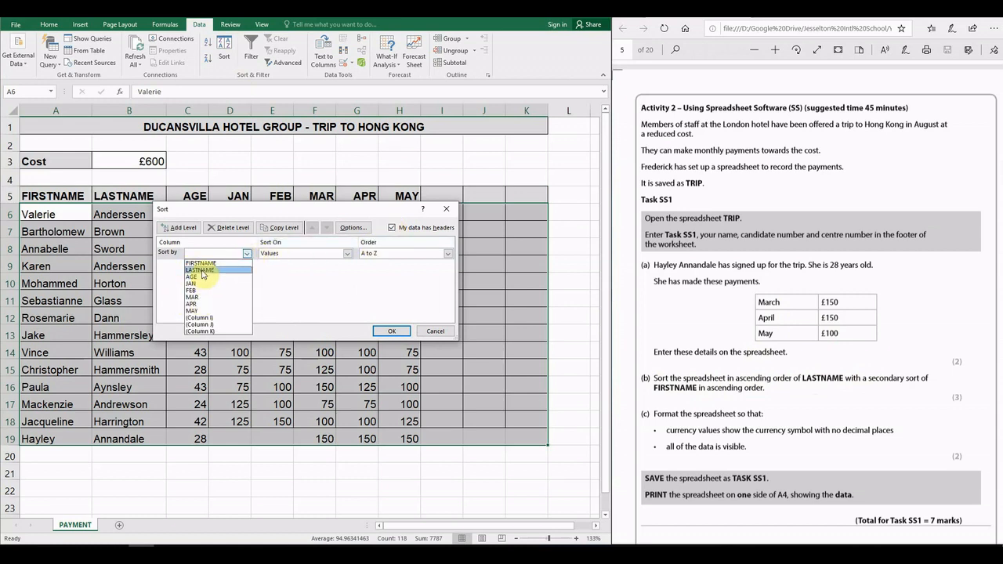
left_click(201, 270)
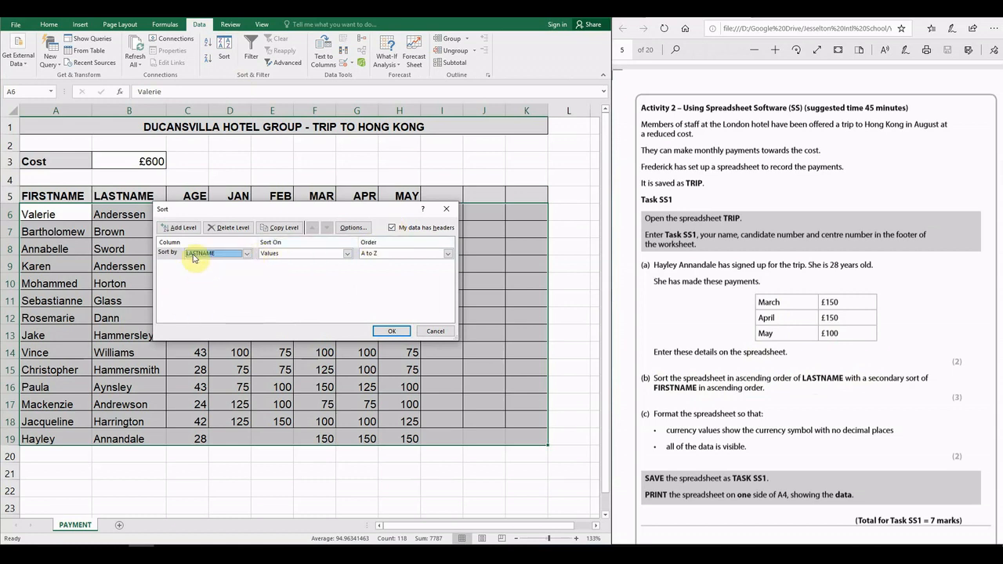
Add a second level sorting FIRSTNAME A to Z, apply it, and check the Anderssen rows
left_click(177, 227)
left_click(234, 266)
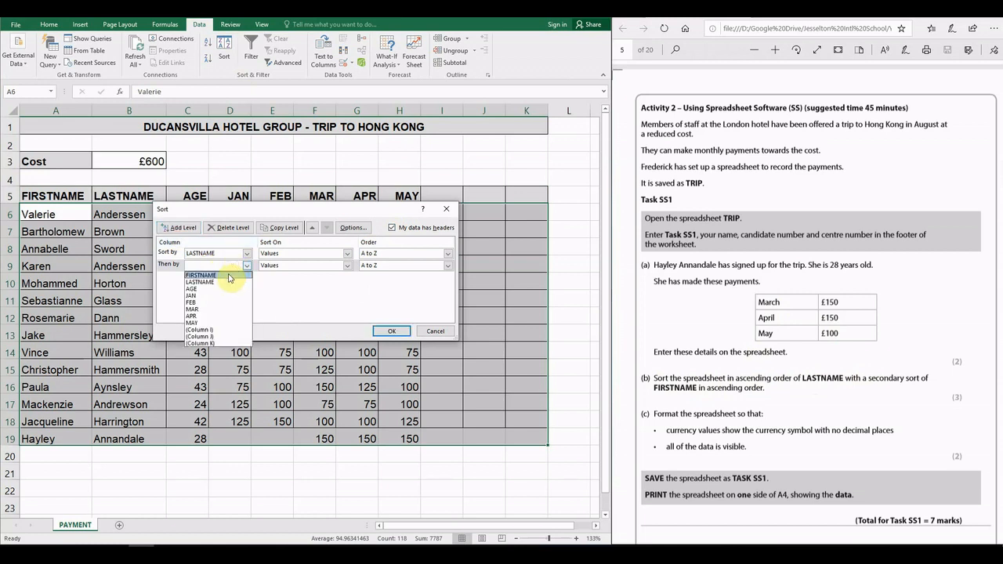
left_click(229, 275)
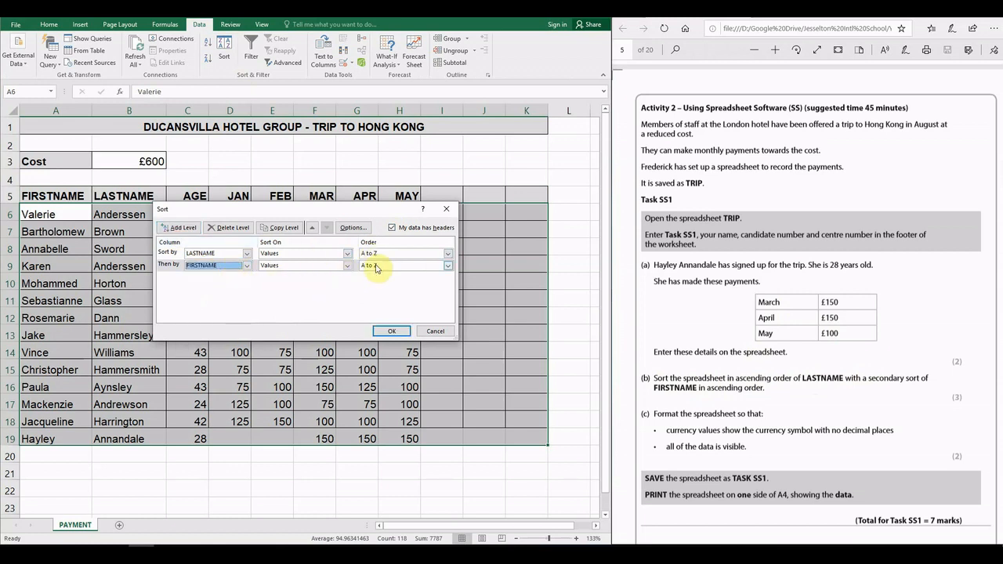
left_click(447, 266)
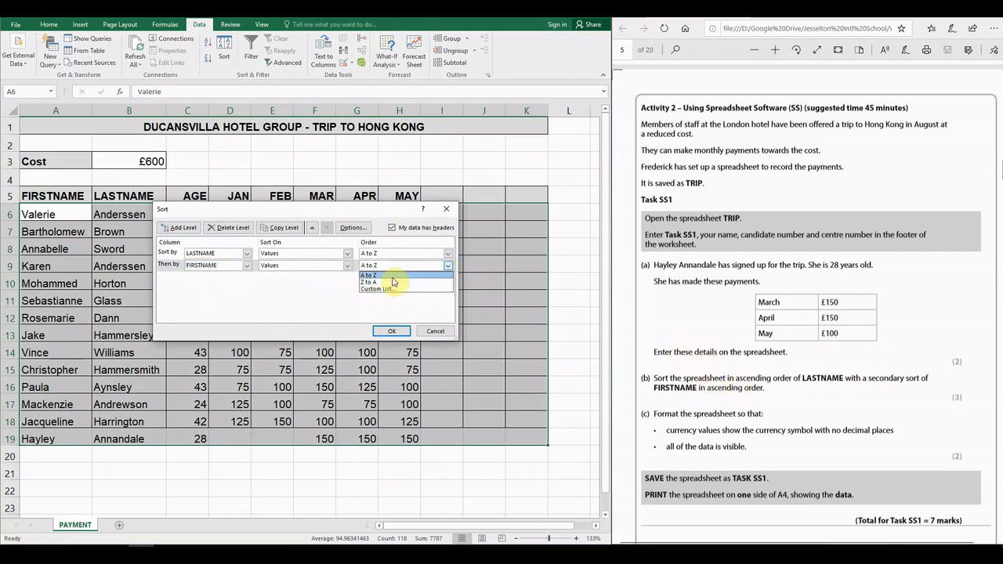
left_click(311, 287)
left_click(391, 331)
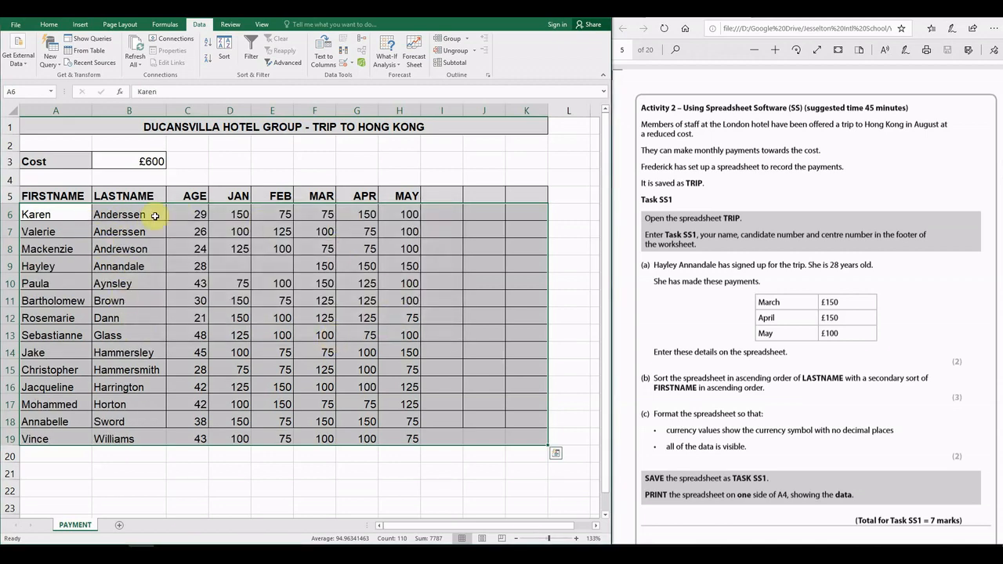
left_click_drag(139, 219, 134, 233)
Check the Anderssen rows' order and read the next task instruction
left_click_drag(60, 210, 403, 232)
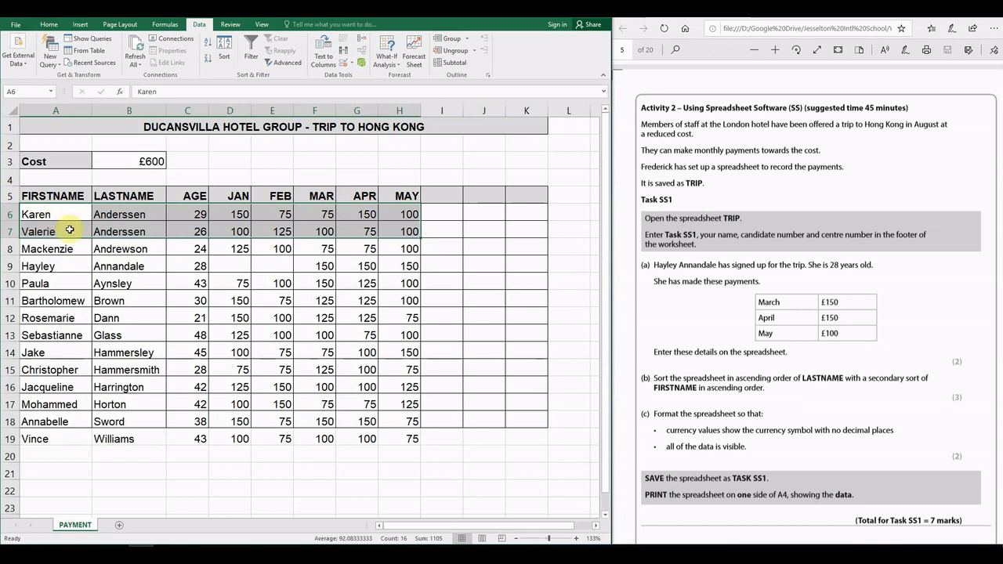
left_click(713, 415)
scroll(861, 417, "down", 2)
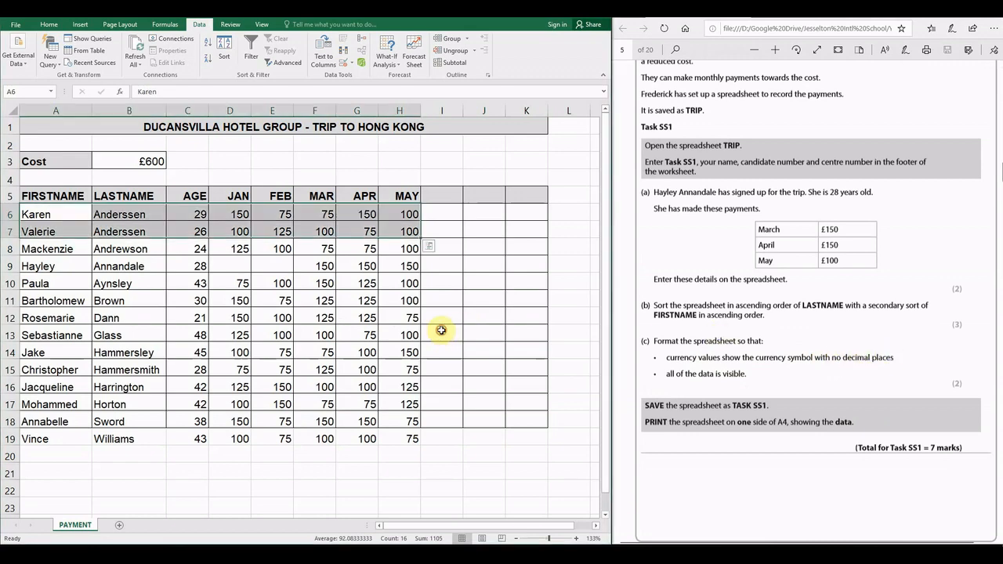
left_click(243, 248)
Format the monthly payment cells D6:K19 as Currency
left_click_drag(231, 213, 533, 439)
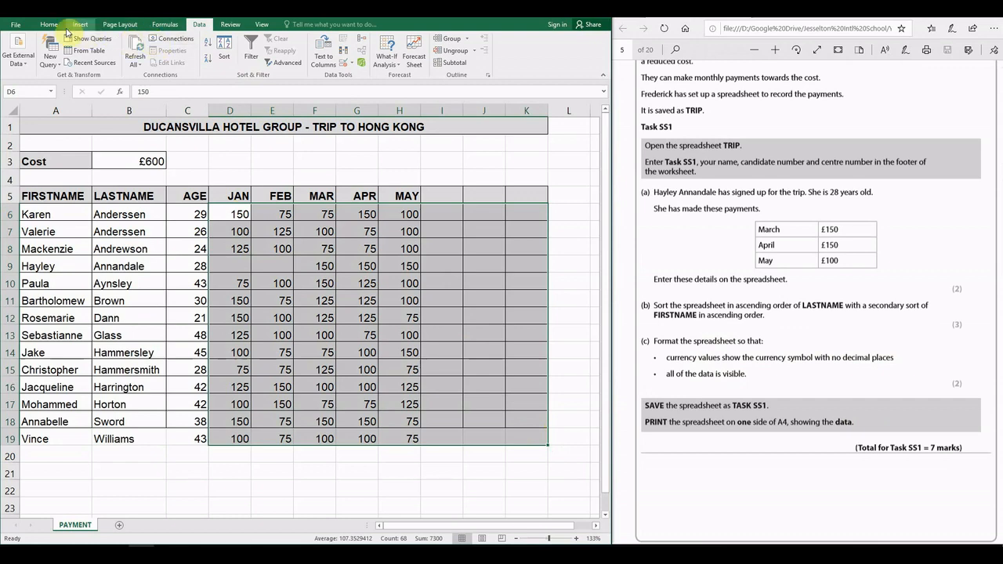
left_click(51, 26)
left_click(357, 44)
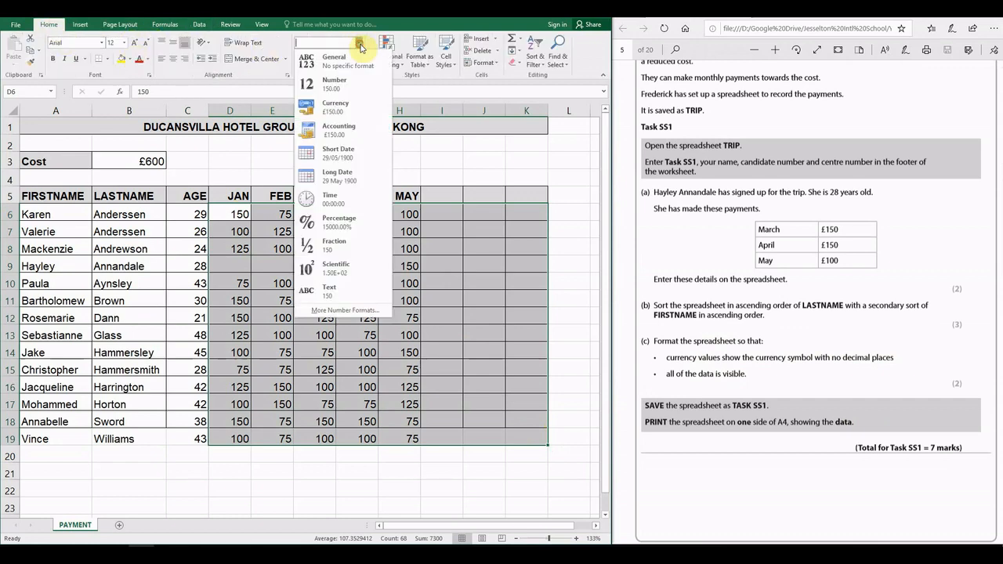
left_click(350, 107)
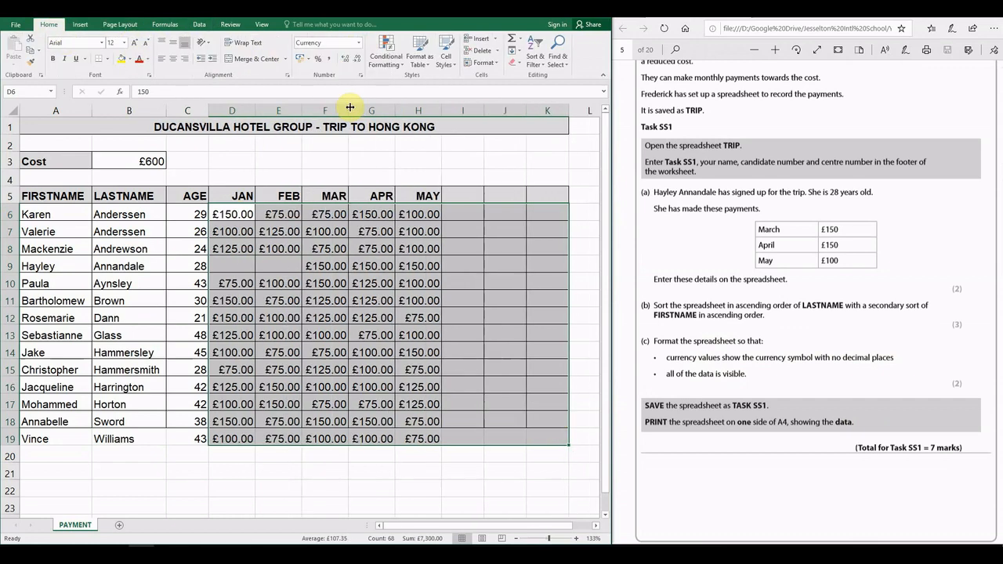
Reduce the currency values to whole pounds with no decimal places and check the result
left_click(358, 62)
left_click(357, 61)
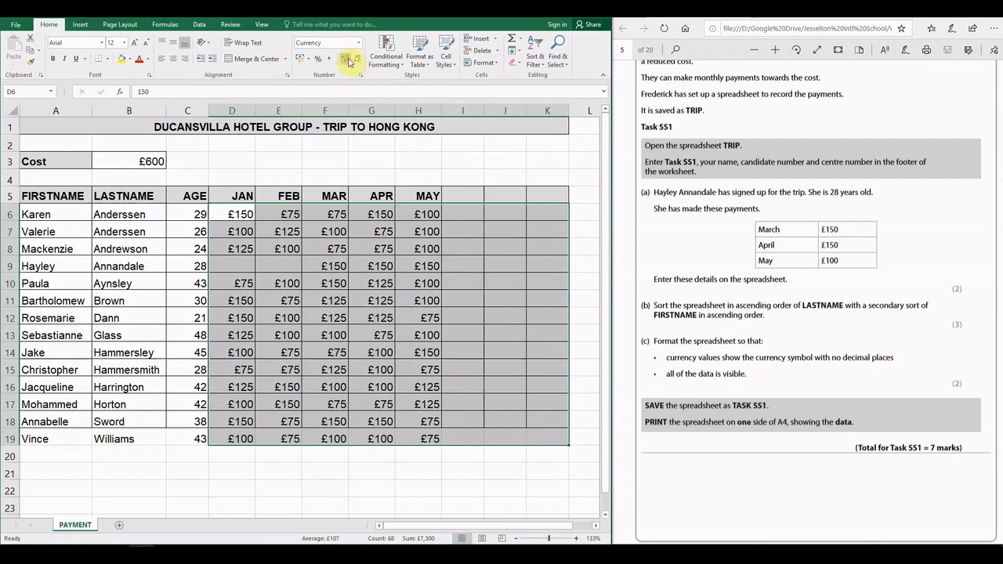
left_click(346, 60)
left_click(346, 61)
left_click(345, 60)
left_click(358, 61)
left_click(358, 61)
left_click(358, 61)
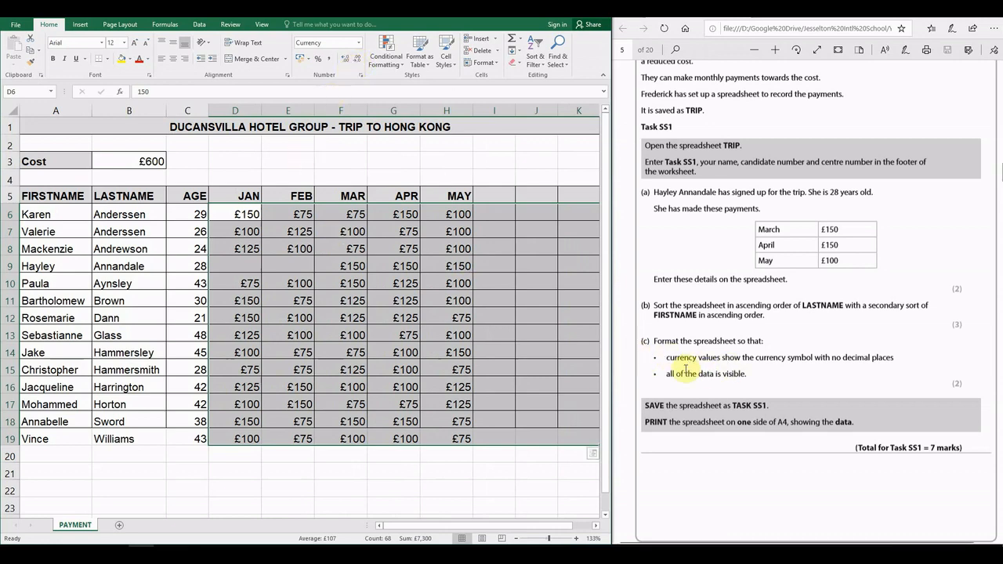
left_click(332, 320)
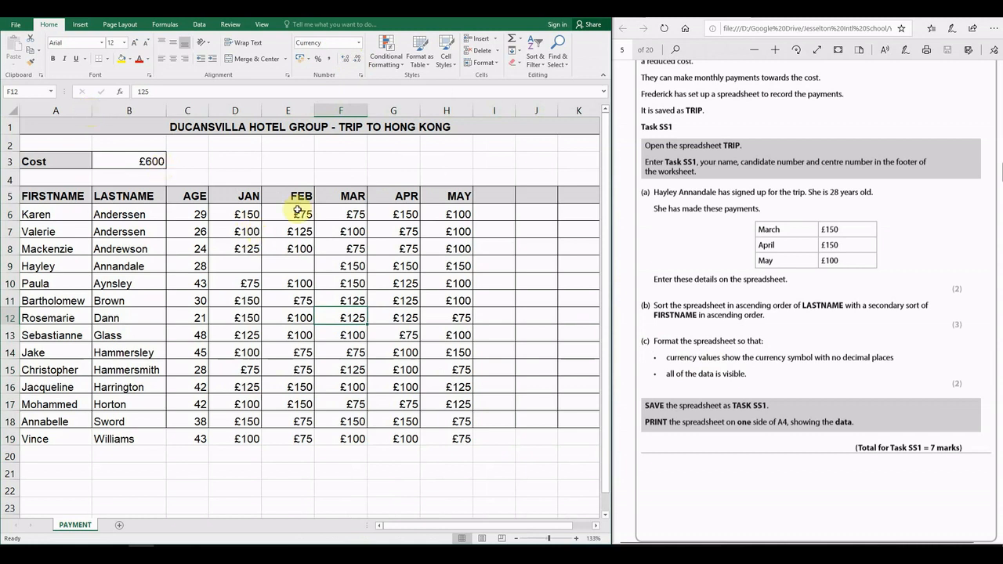
left_click(355, 385)
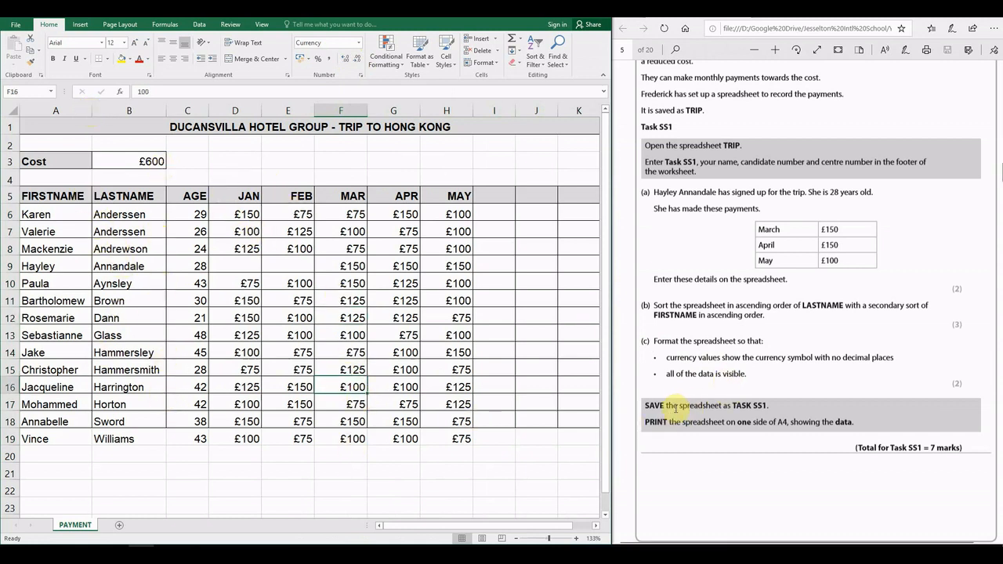
Save the workbook as Task SS1 in the current 2015 Practical Exam Files folder
left_click(17, 25)
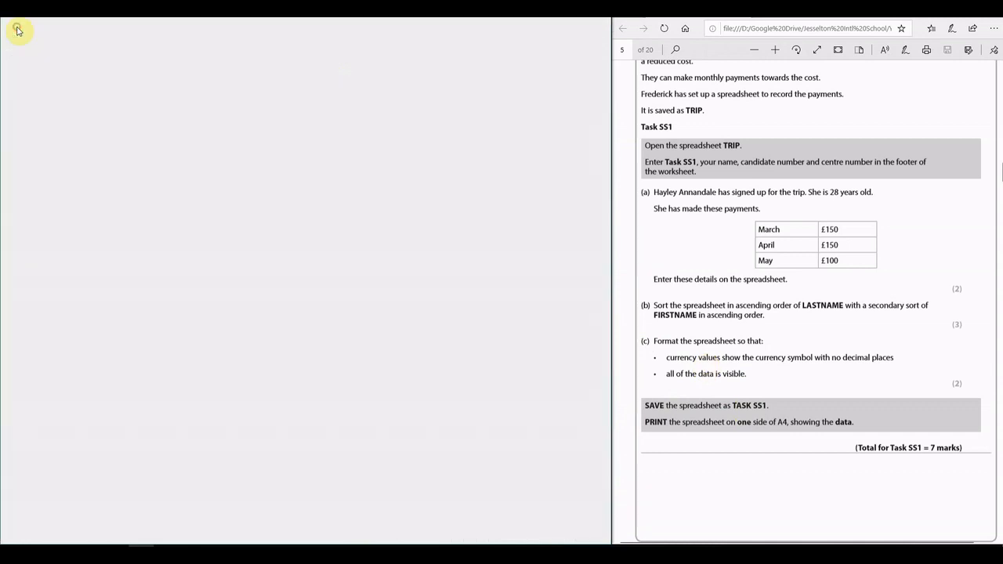
left_click(24, 129)
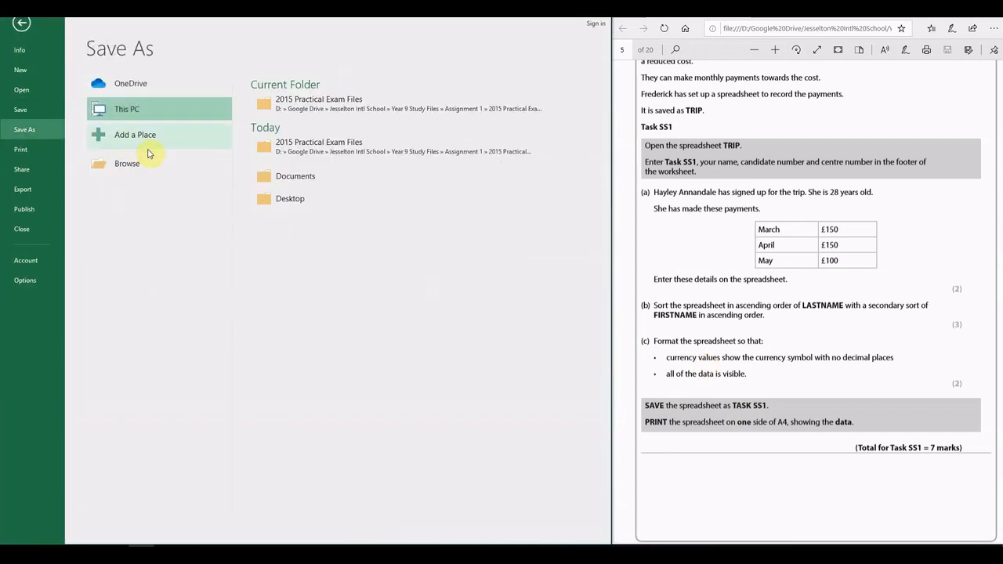
left_click(269, 109)
type("Task SS1")
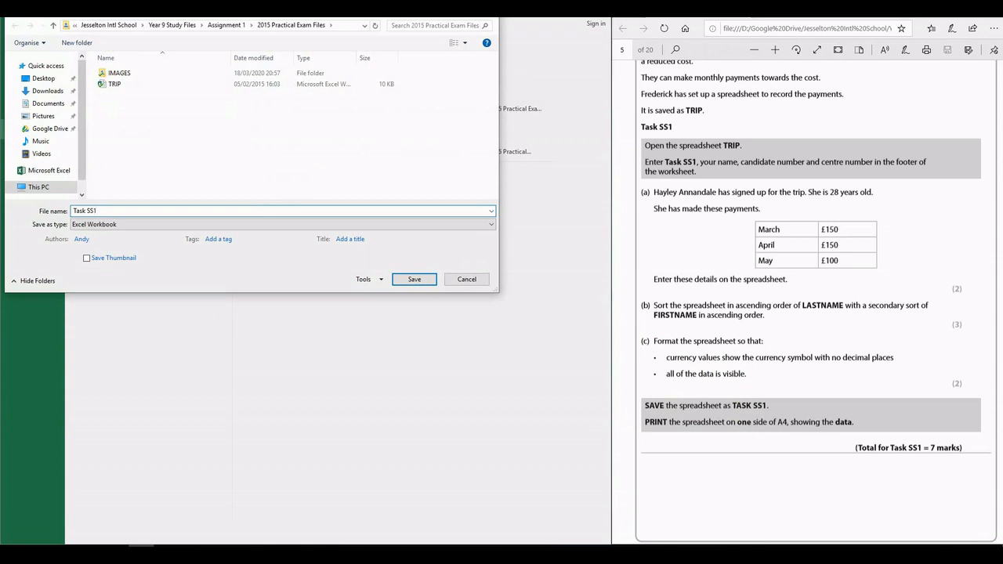
key("Return")
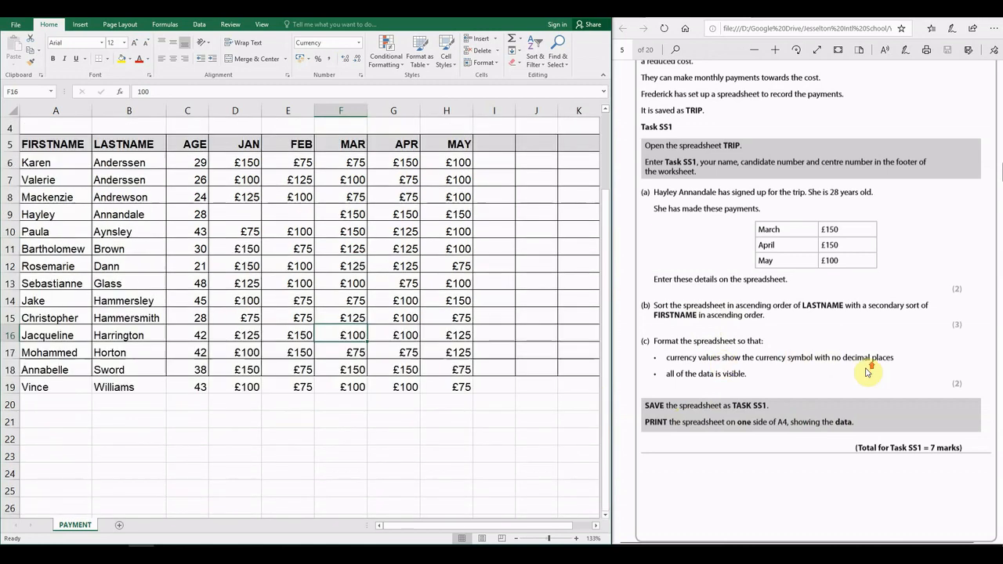
Enter =SUM(D6:H6) in cell I6, giving the first member's £550 total
scroll(868, 372, "down", 5)
scroll(867, 372, "down", 2)
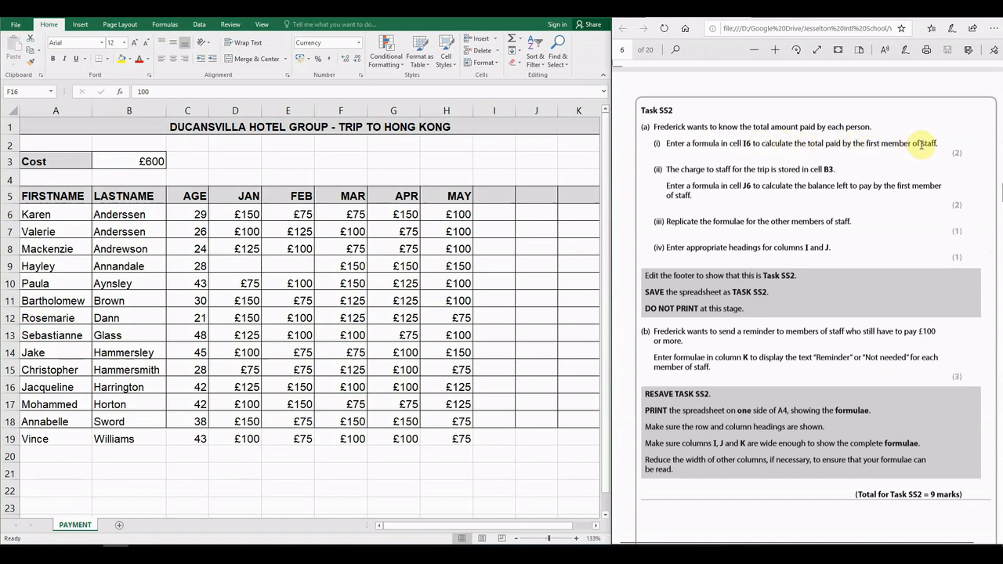
left_click(503, 213)
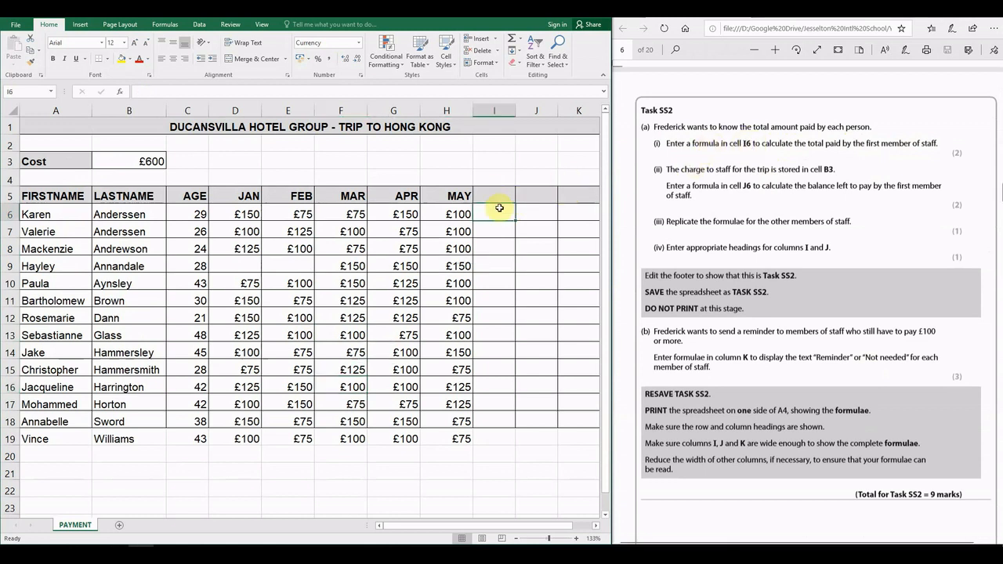
type("=sum(")
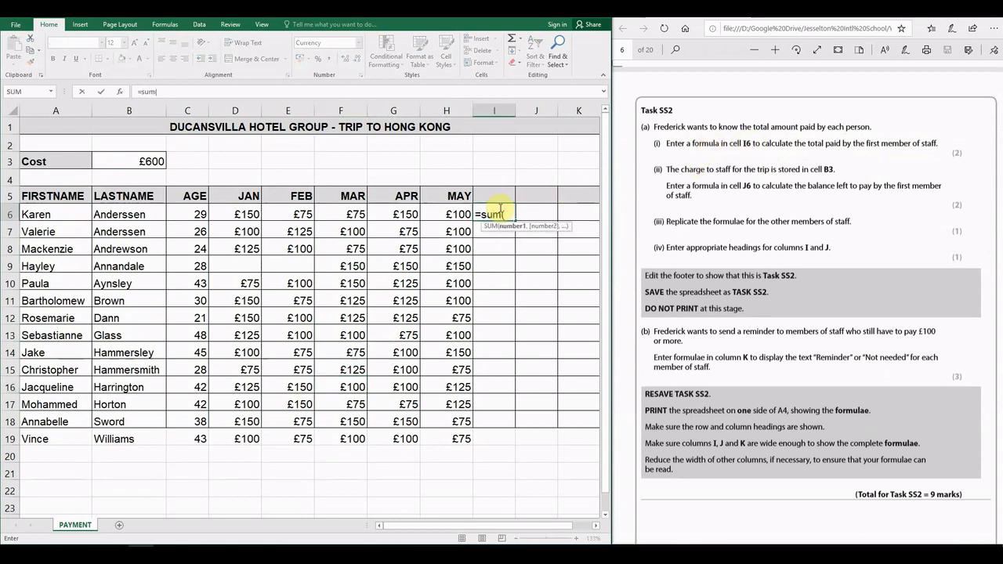
key("Left")
key("Left")
key("Left")
key("Left")
key("Left")
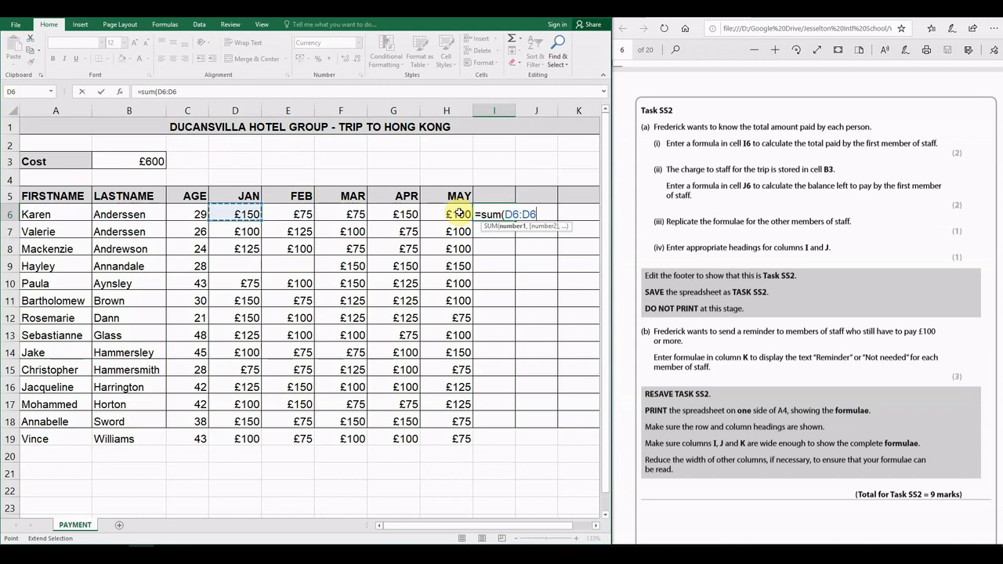
key("BackSpace")
key("BackSpace")
type("h6")
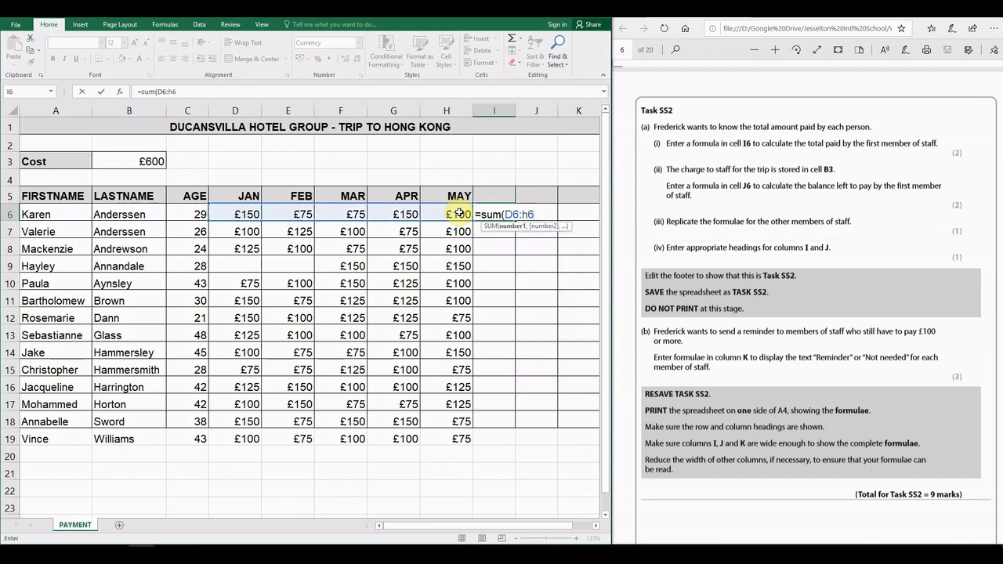
key("ctrl+Return")
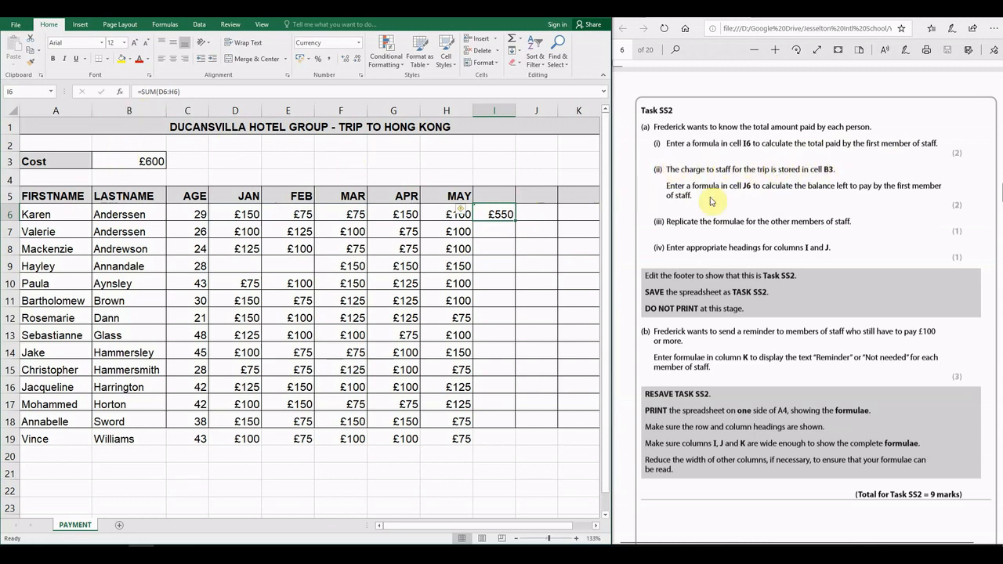
Enter the balance formula =B3-I6 in cell J6
left_click(540, 213)
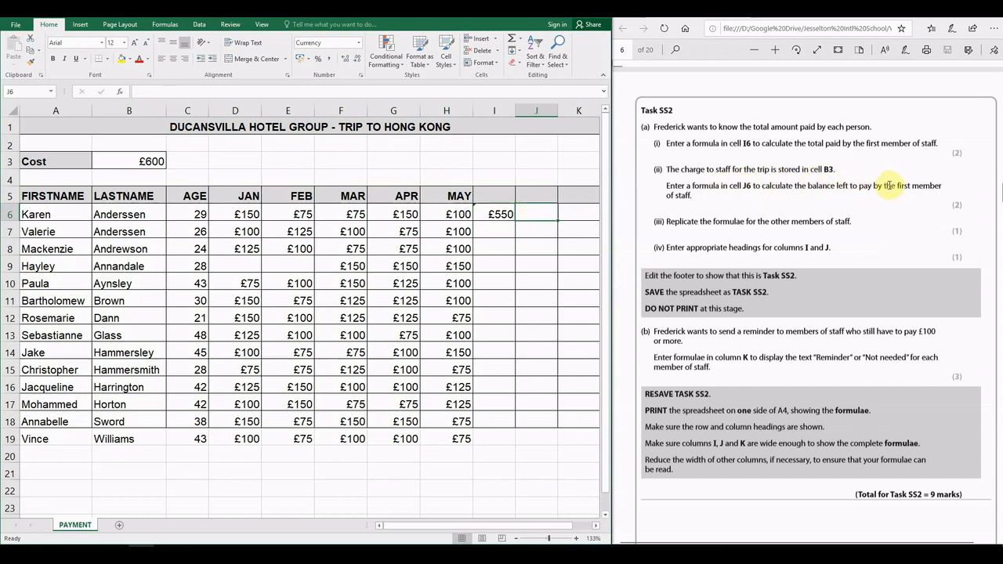
left_click(500, 212)
left_click(536, 213)
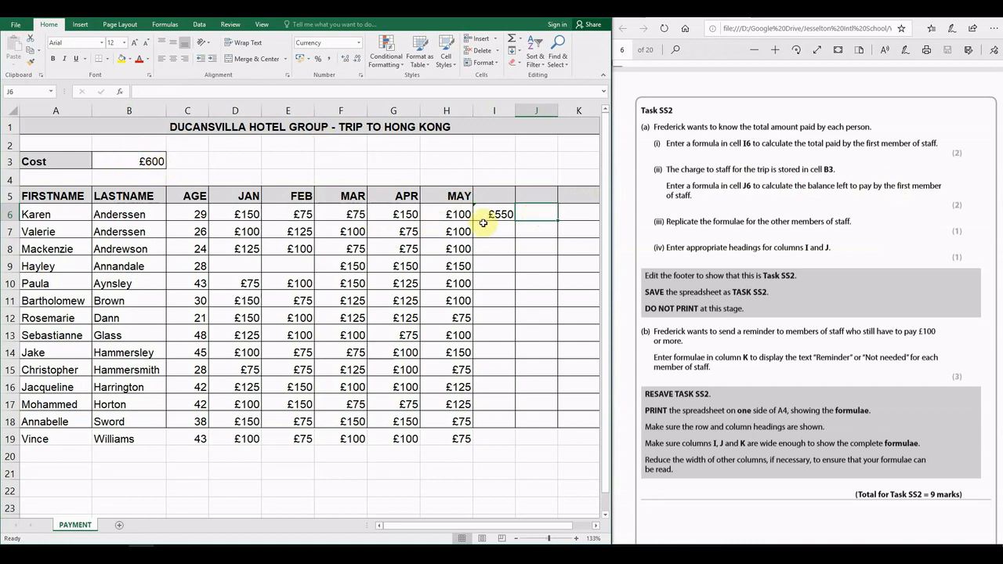
type("=")
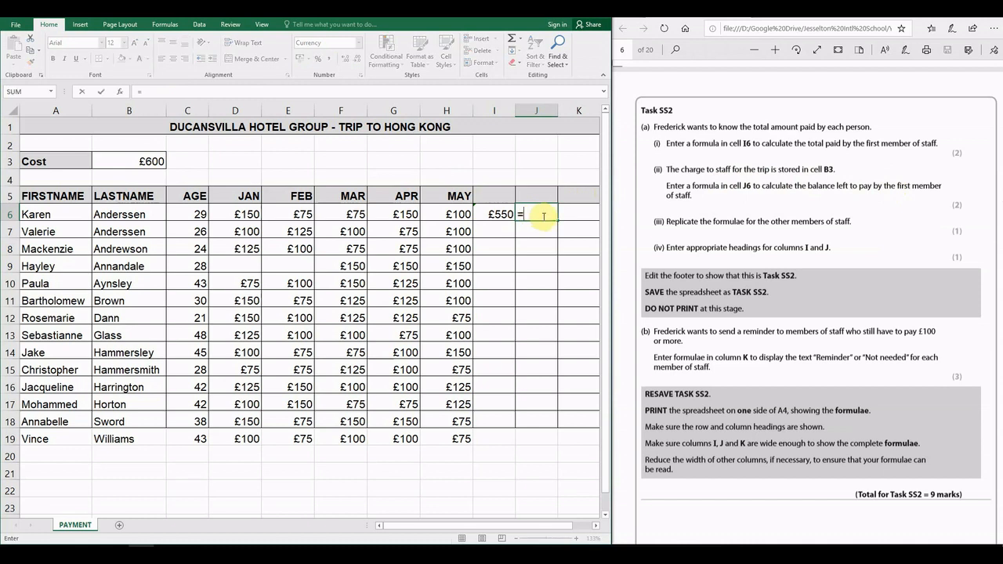
left_click(141, 161)
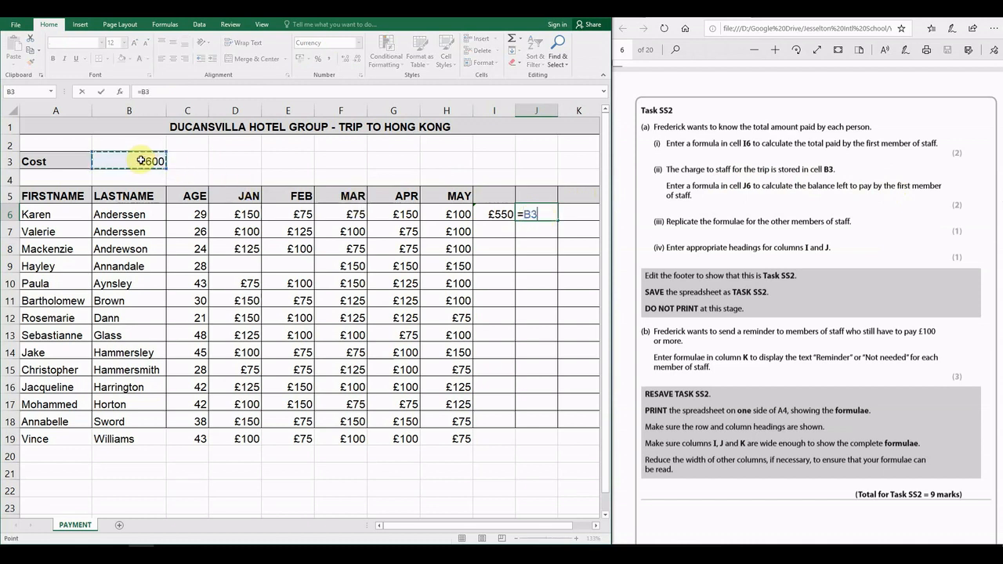
type("-")
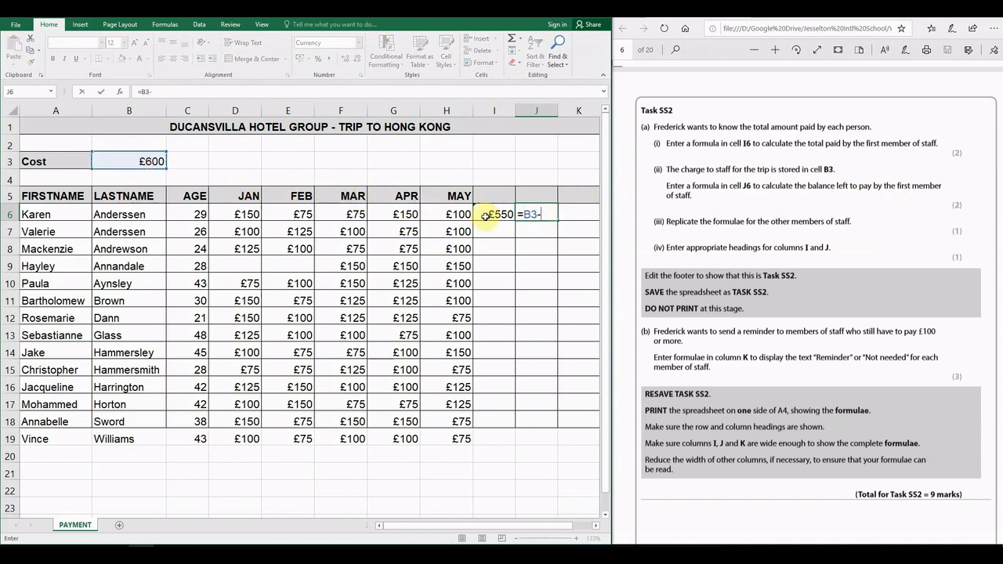
left_click(489, 214)
key("ctrl+Return")
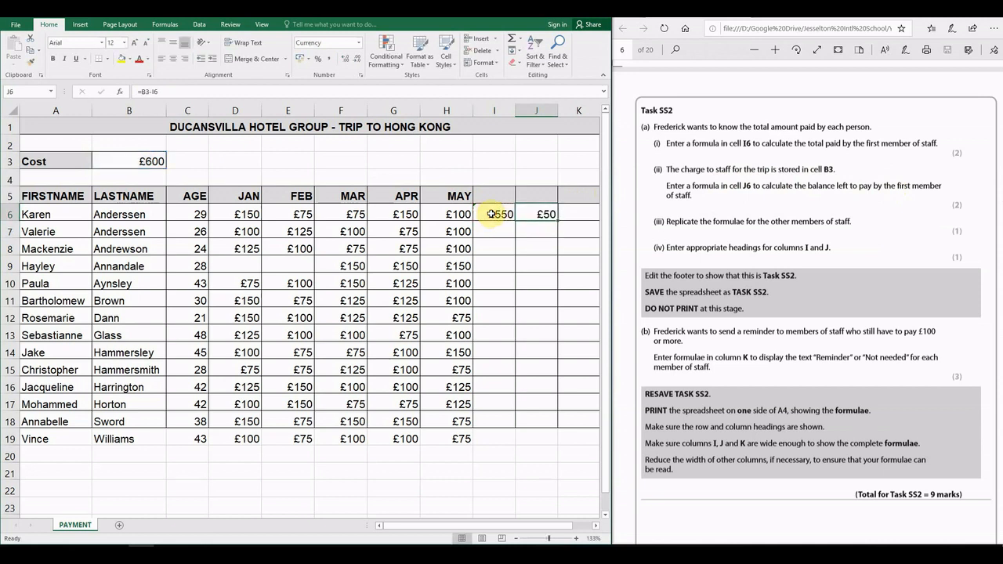
Fill the I6:J6 formulas down to row 19 and widen column J
left_click_drag(489, 213, 553, 446)
left_click(546, 232)
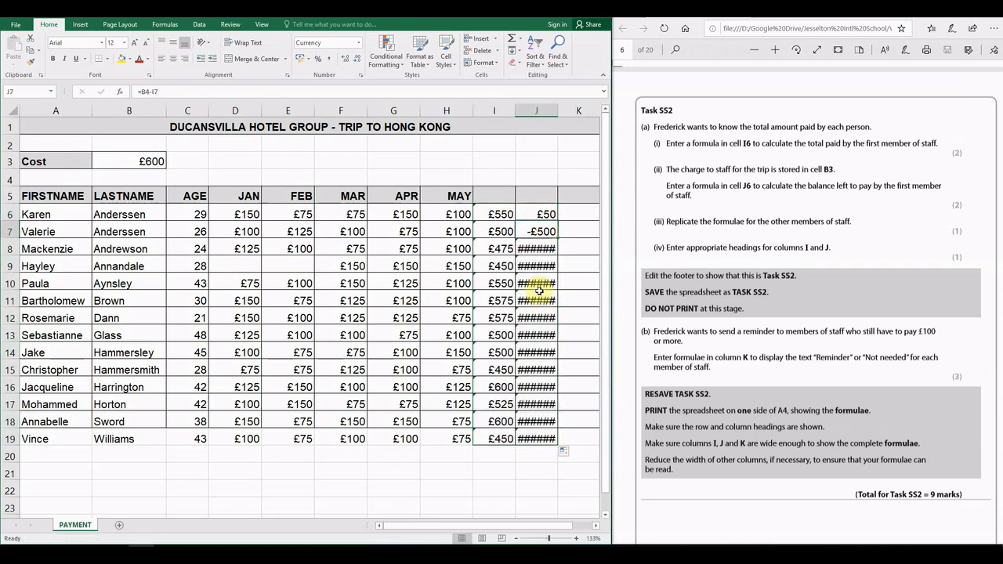
left_click_drag(558, 111, 573, 114)
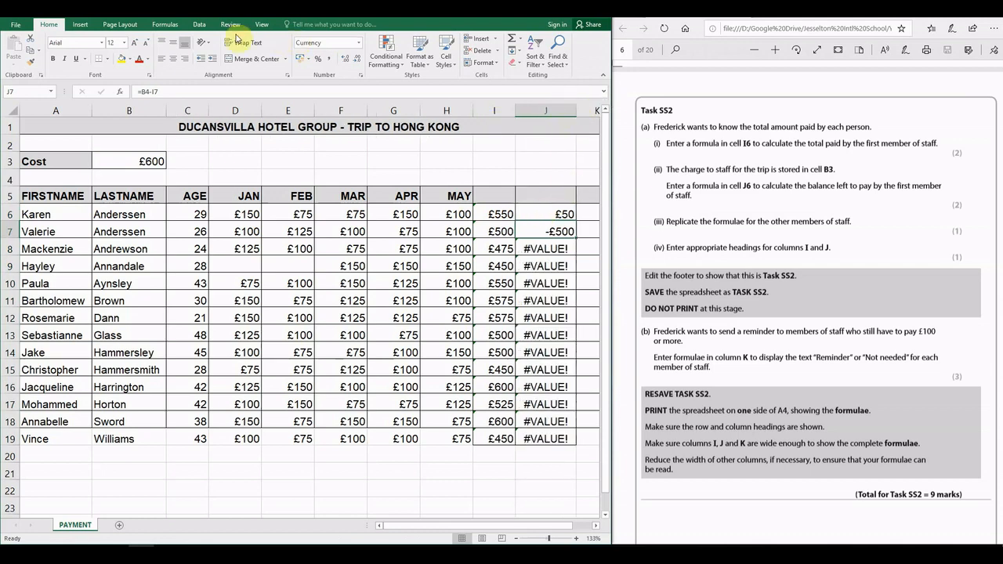
Turn on Show Formulas and inspect the J6 balance formula and the B3 cost cell
left_click(164, 25)
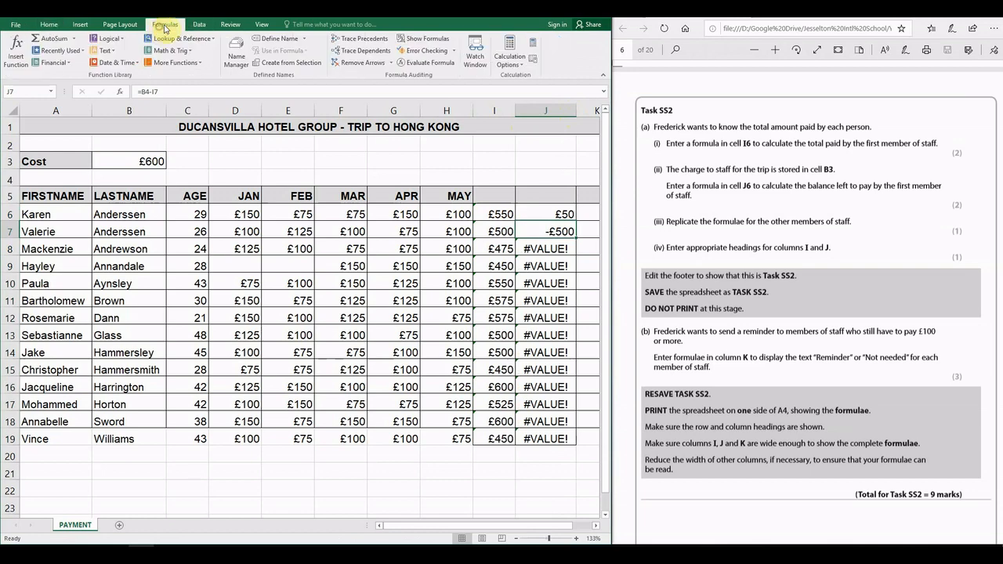
left_click(430, 40)
left_click_drag(436, 532, 542, 525)
left_click(558, 211)
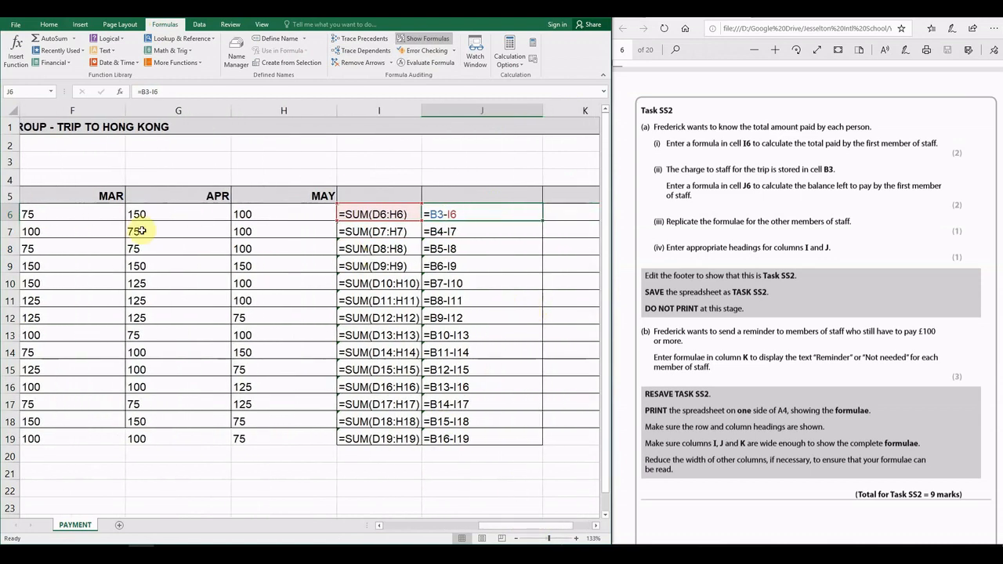
left_click(77, 174)
key("Left")
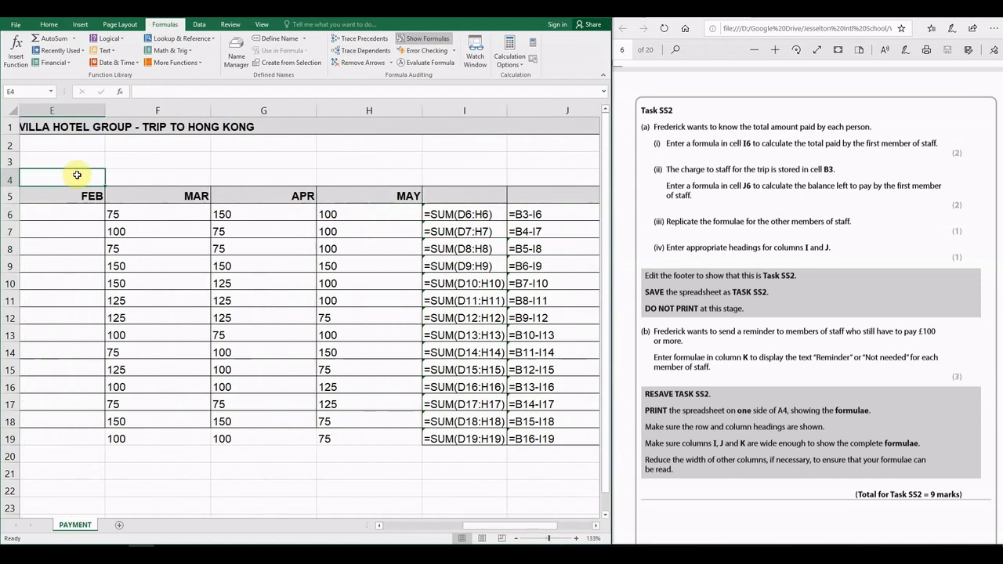
key("Left")
key("Left")
key("Left")
key("Up")
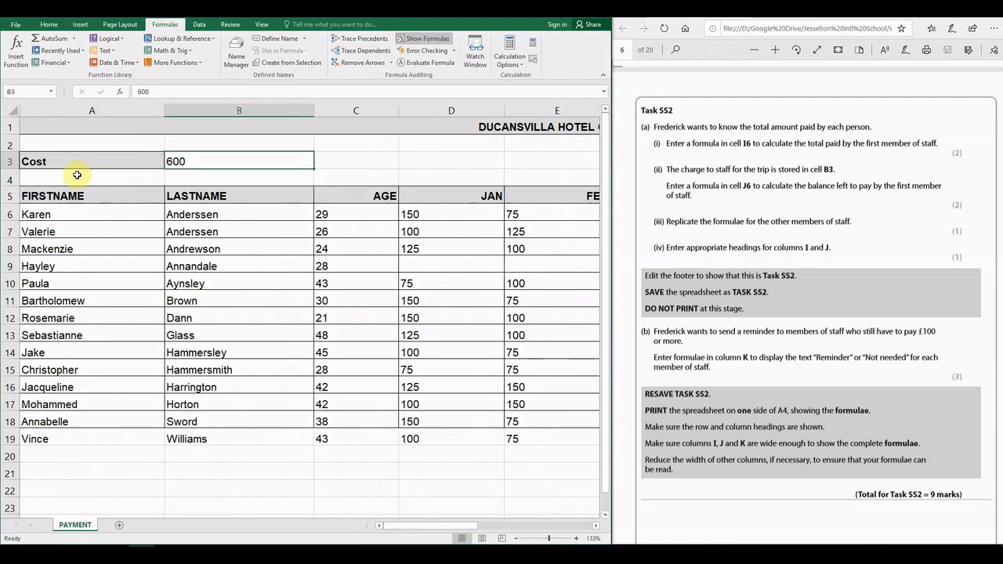
Narrow the month columns so totals and balances sit beside the surnames
left_click_drag(358, 110, 540, 109)
left_click_drag(472, 109, 391, 110)
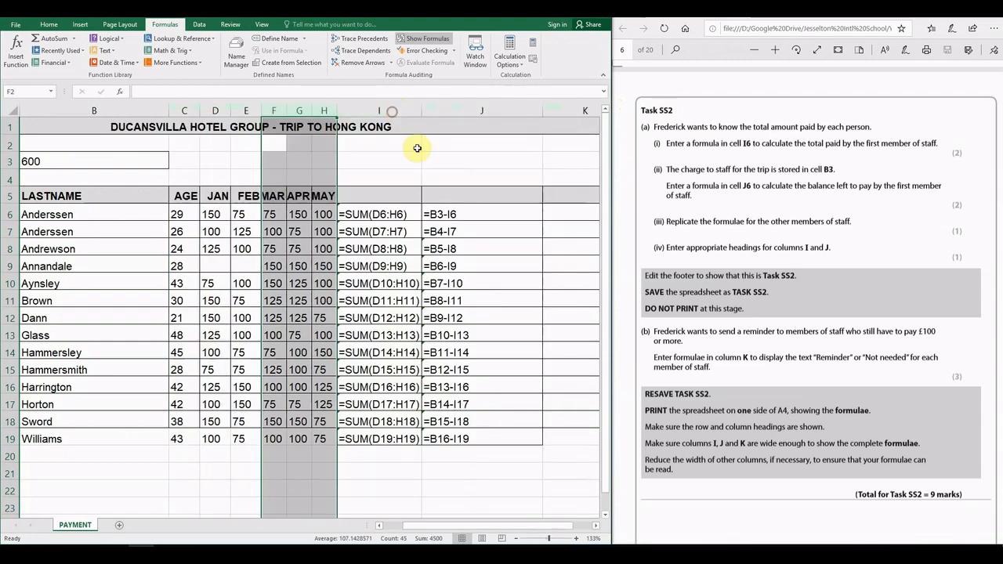
left_click(430, 271)
left_click(98, 159)
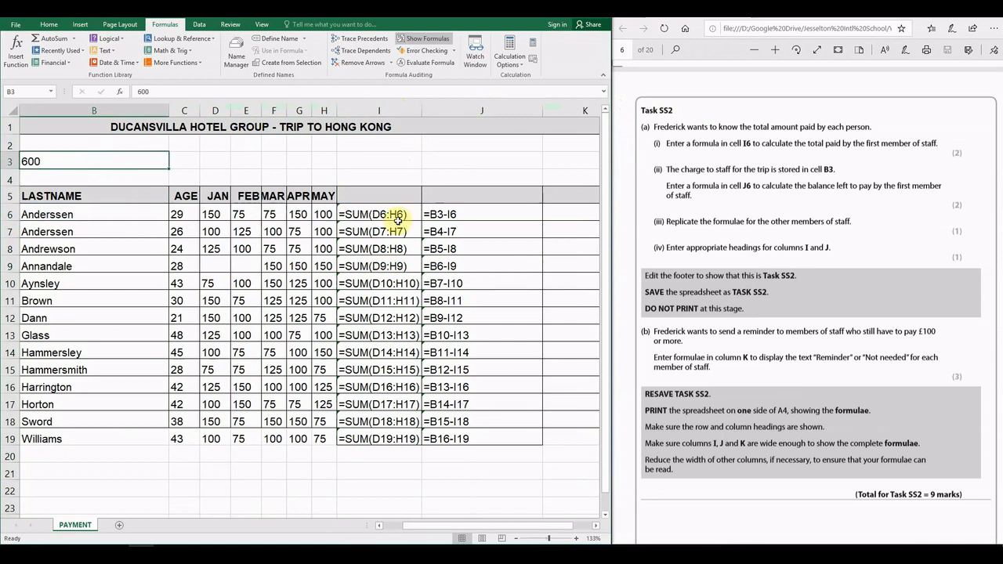
Step through the balance formulas from J6 downward, then turn Show Formulas off
left_click(451, 214)
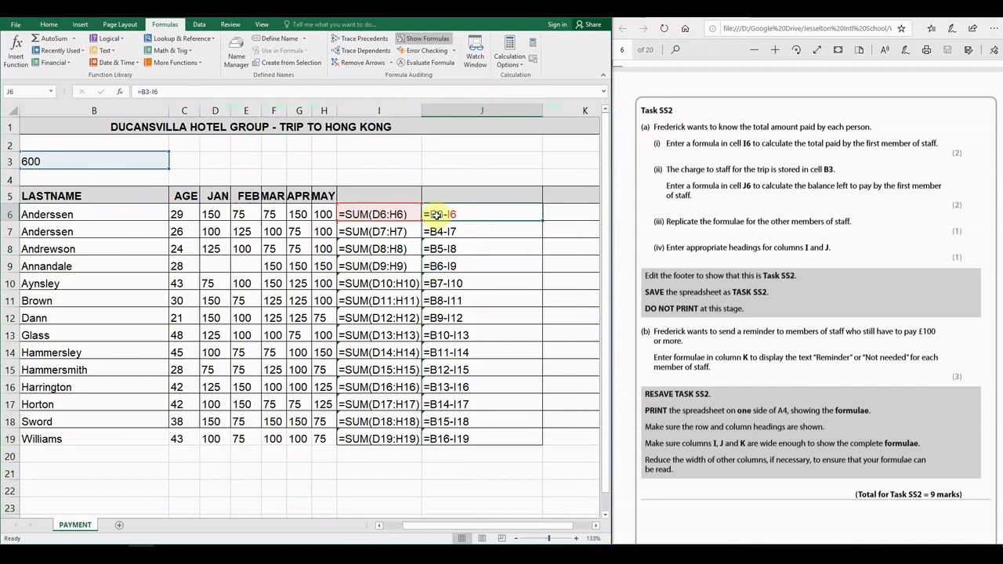
left_click(473, 229)
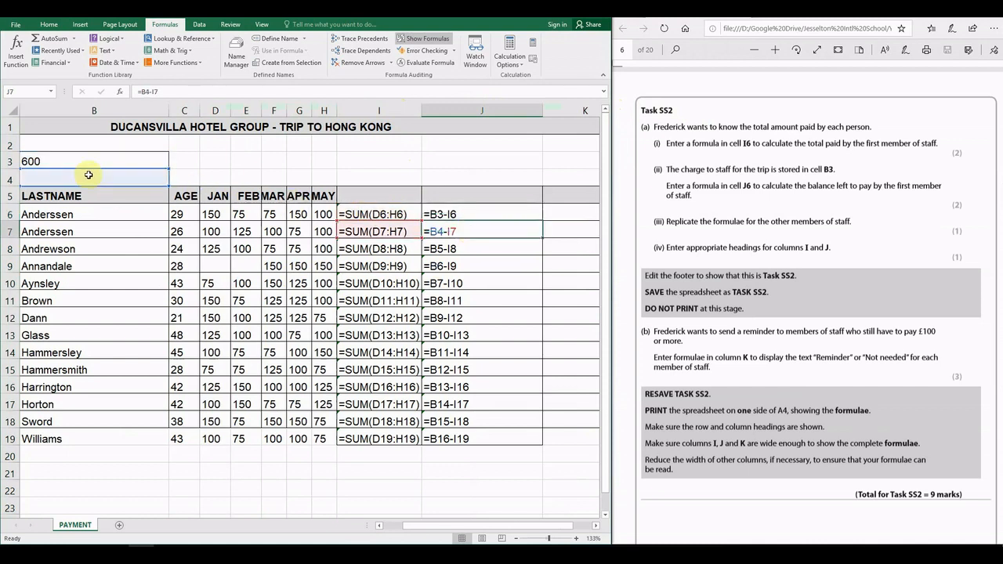
key("Down")
key("Down")
key("Down")
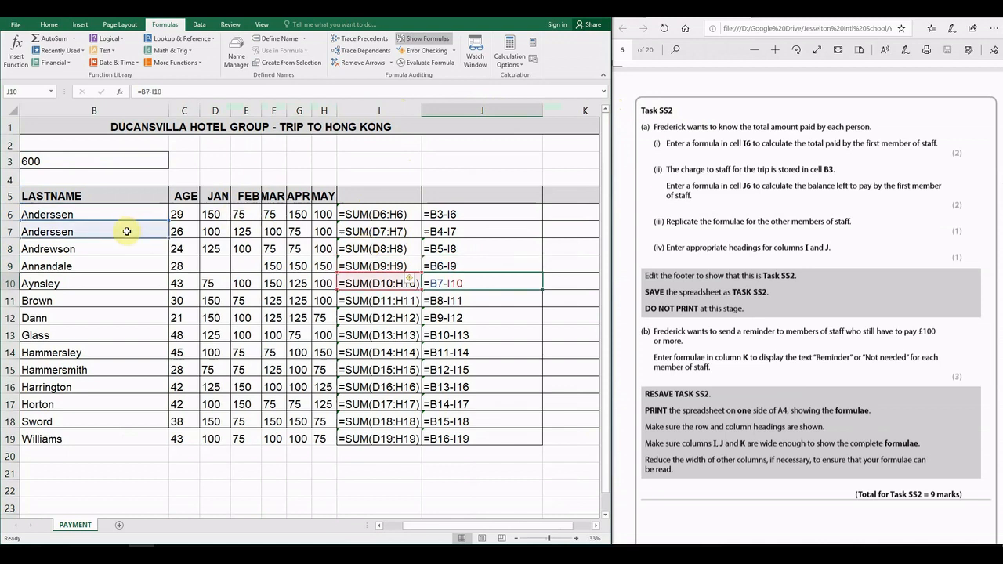
key("Down")
key("Down")
key("Down")
key("Up")
key("Up")
key("Up")
key("Up")
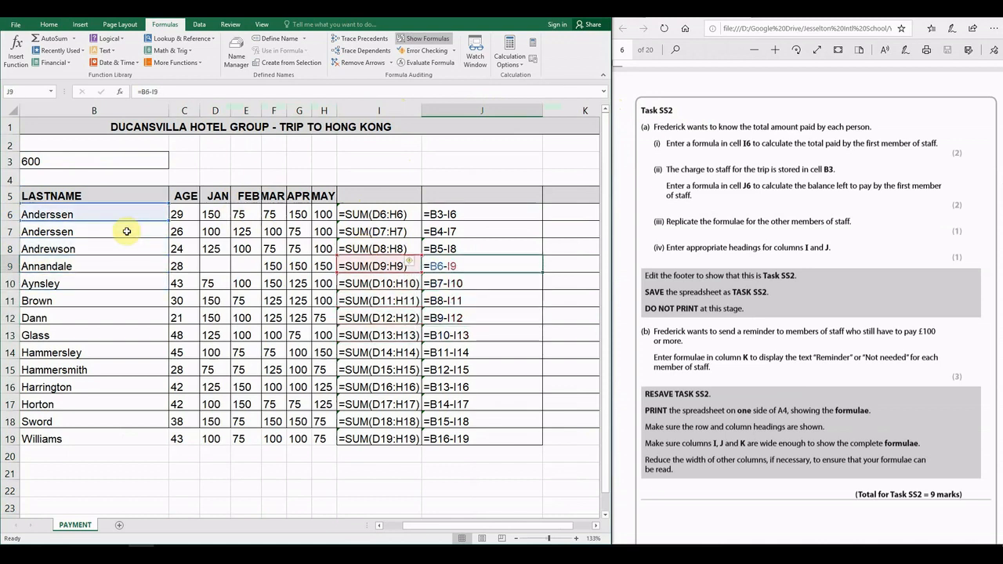
key("Up")
key("Up")
key("Up")
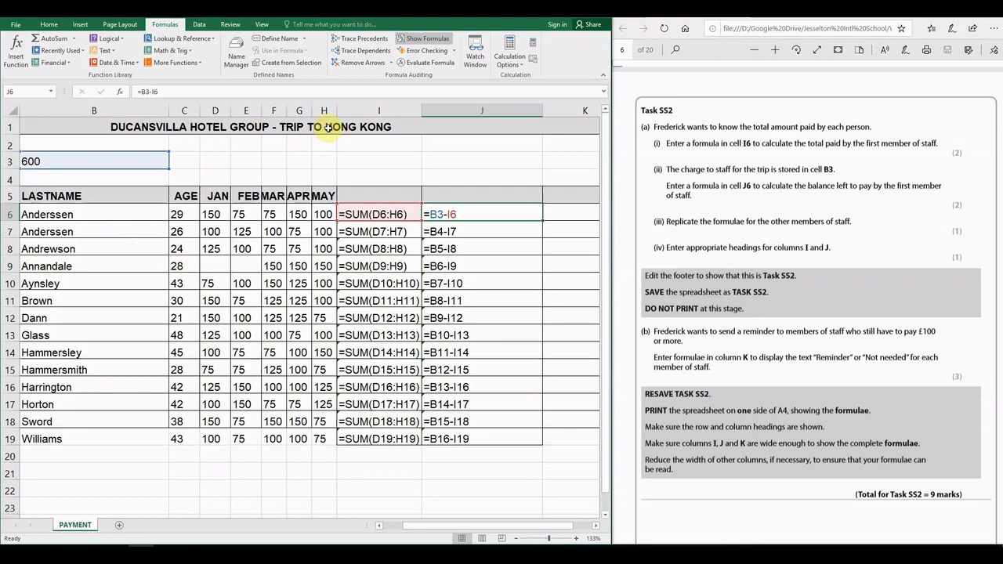
left_click(423, 38)
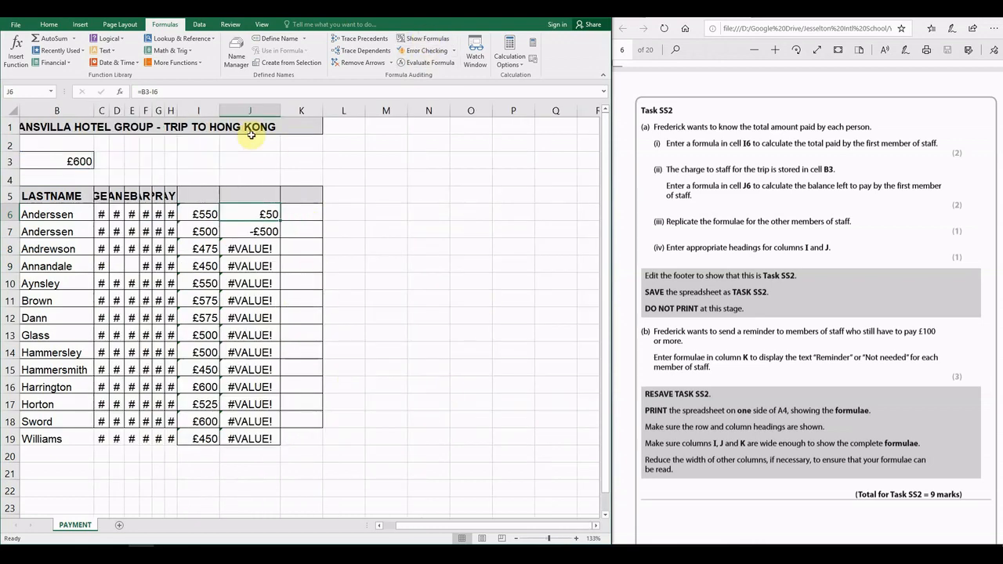
Auto-fit columns C to J and clear the erroneous balances in J7:J19
left_click_drag(258, 111, 96, 112)
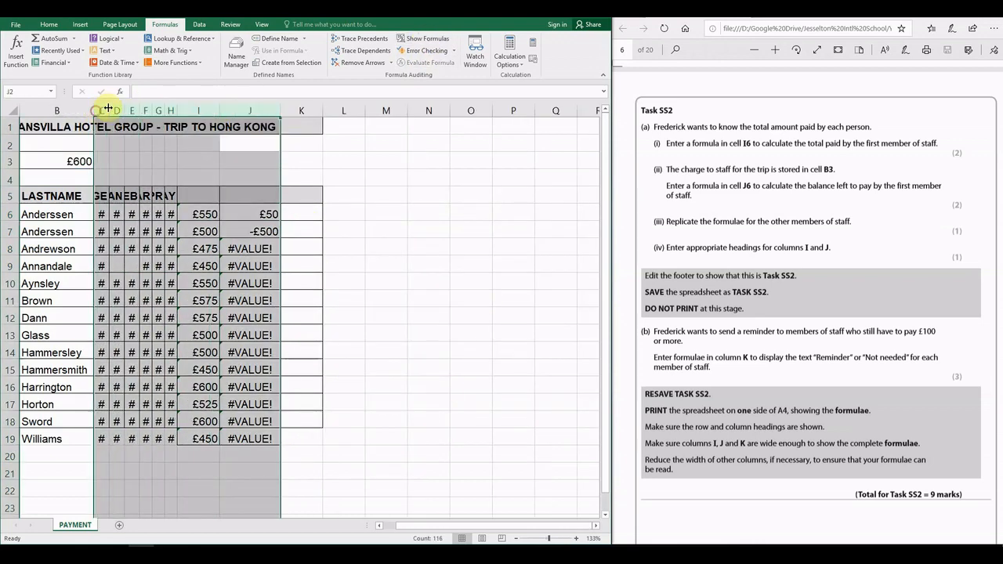
double_click(109, 110)
left_click(387, 260)
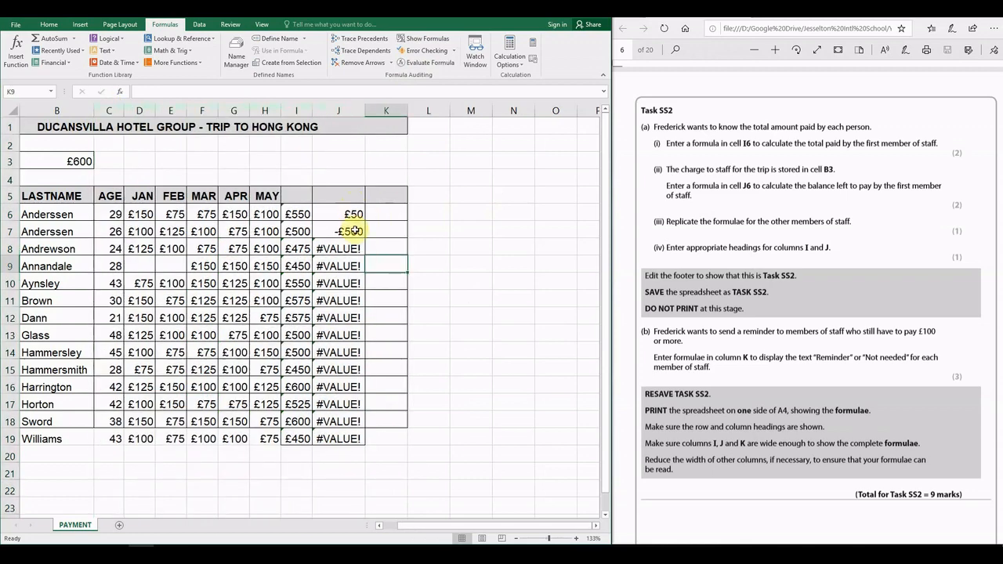
left_click_drag(349, 230, 359, 443)
key("Delete")
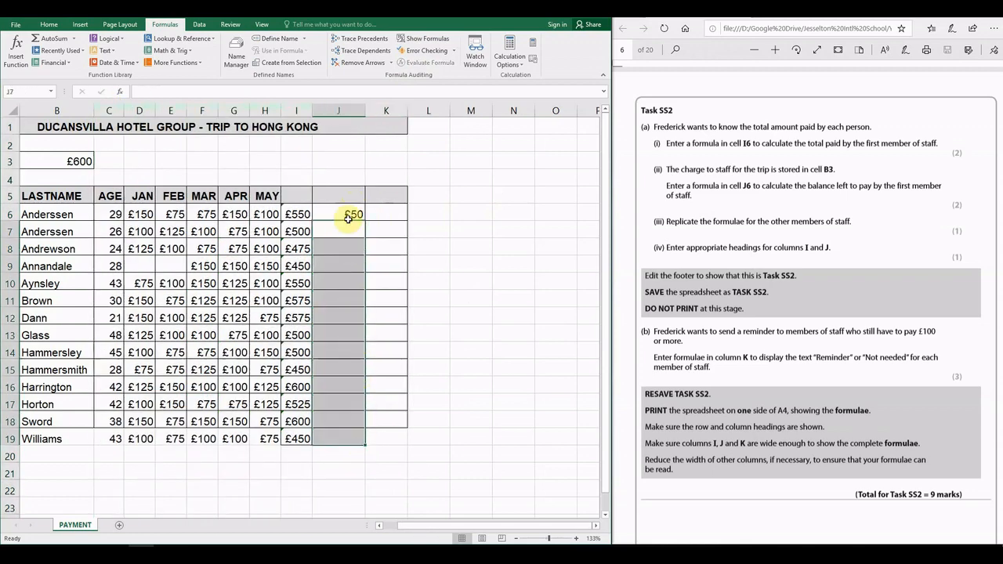
Change J6 to =$B$3-I6 and fill it down to J19
double_click(345, 214)
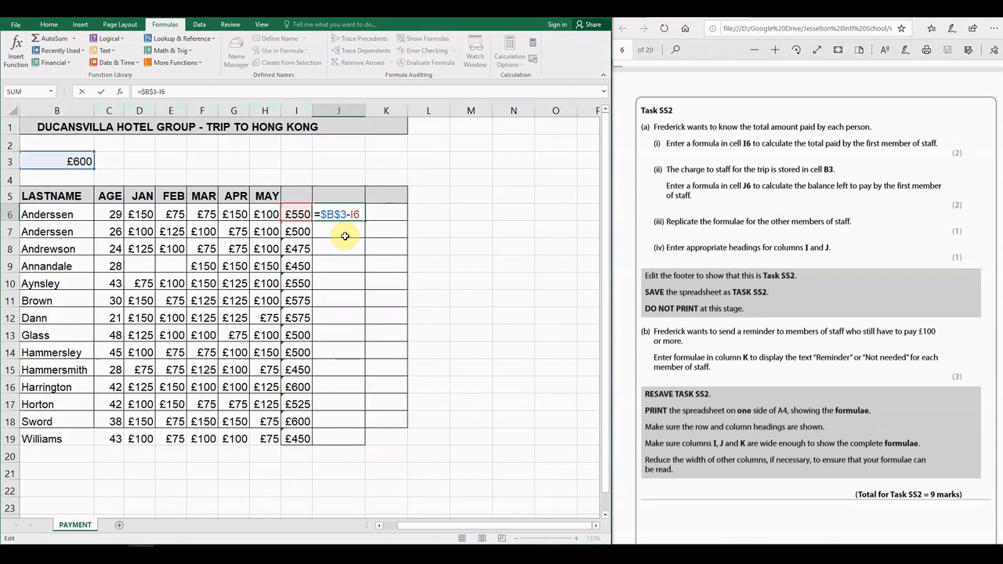
key("Return")
left_click(329, 214)
left_click_drag(363, 218, 363, 443)
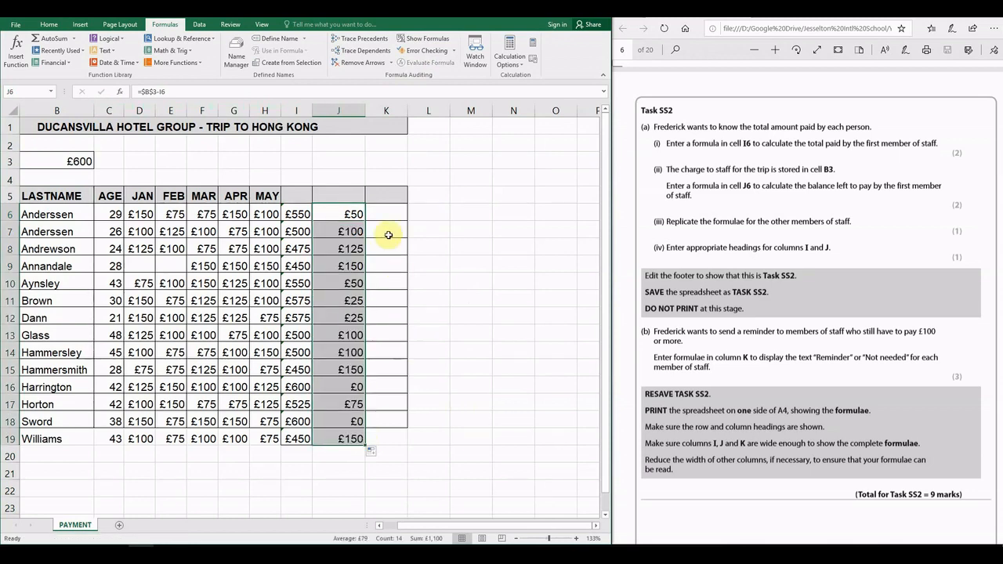
Verify the copied balance formulas with Show Formulas, then switch back to results
left_click(410, 38)
left_click_drag(425, 527, 494, 531)
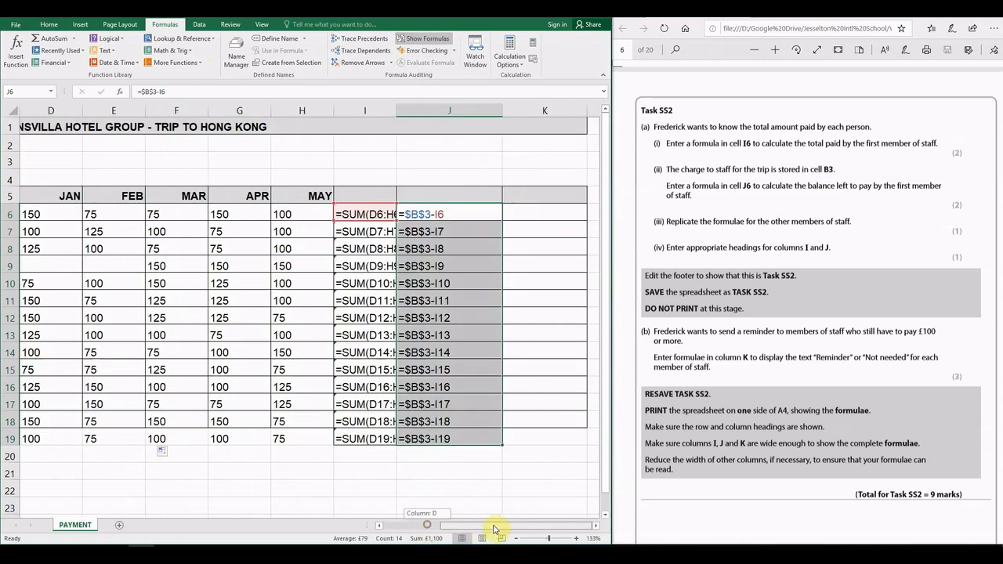
left_click(447, 263)
key("Up")
key("Up")
key("Up")
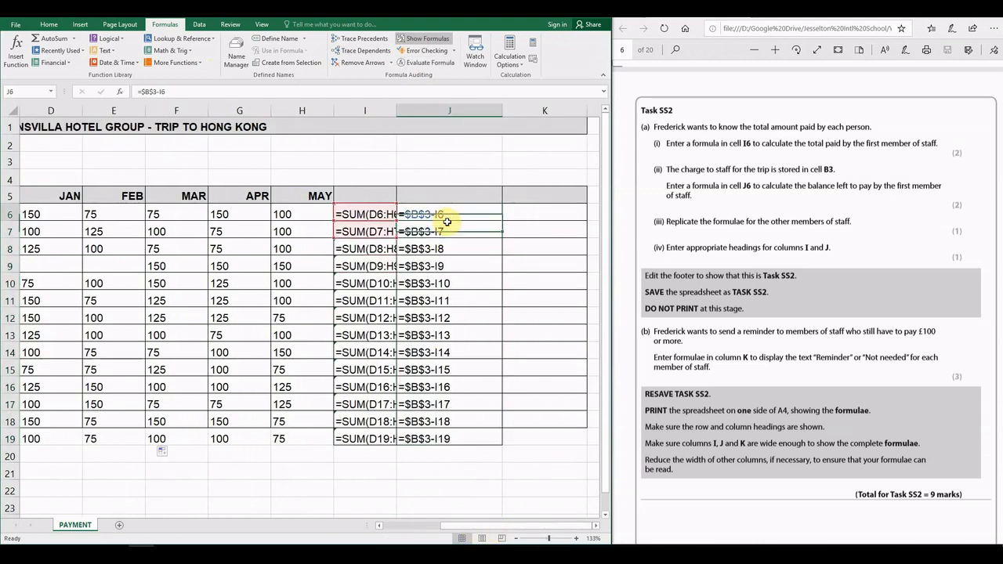
key("Down")
key("Down")
key("Down")
key("Down")
key("Down")
key("Down")
key("Down")
key("Down")
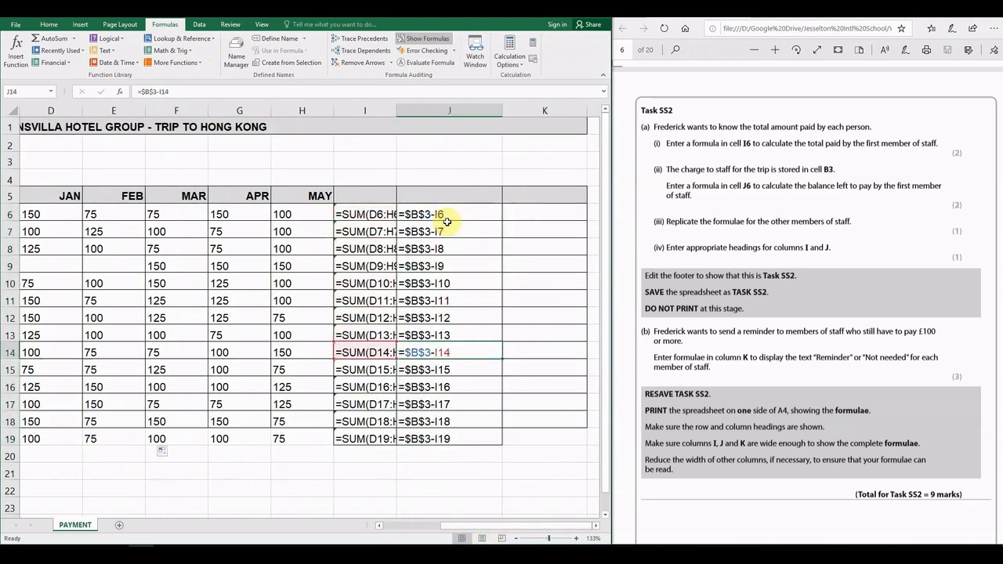
key("Down")
key("Down")
key("Down")
key("Up")
key("Up")
key("Up")
key("Up")
key("Up")
key("Up")
key("Up")
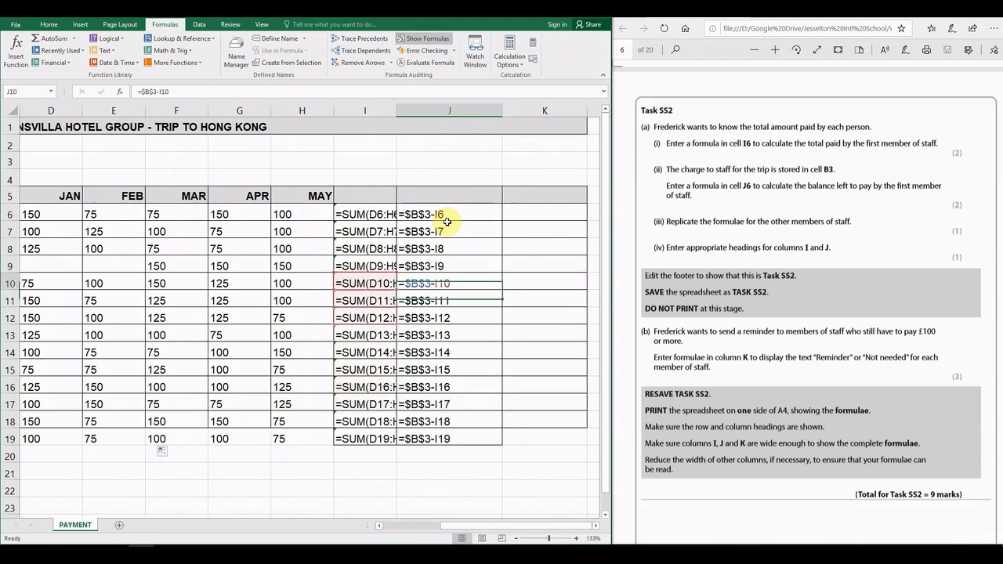
key("Up")
key("Up")
key("Up")
key("Up")
key("Up")
key("Up")
key("Up")
key("Left")
left_click(423, 38)
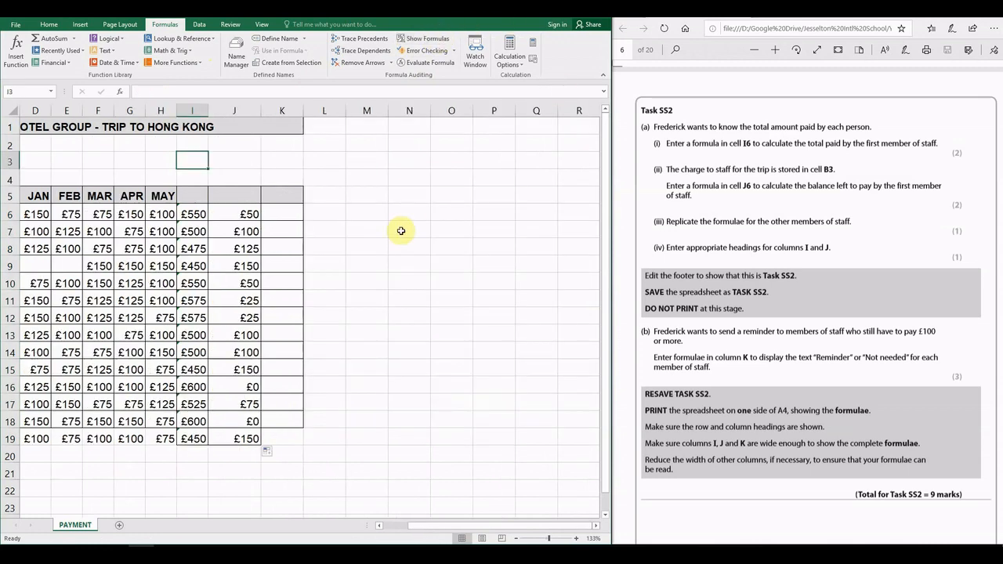
left_click(284, 231)
Highlight the task instructions on replicating the formulae and on the headings for columns I and J
left_click_drag(440, 526, 392, 529)
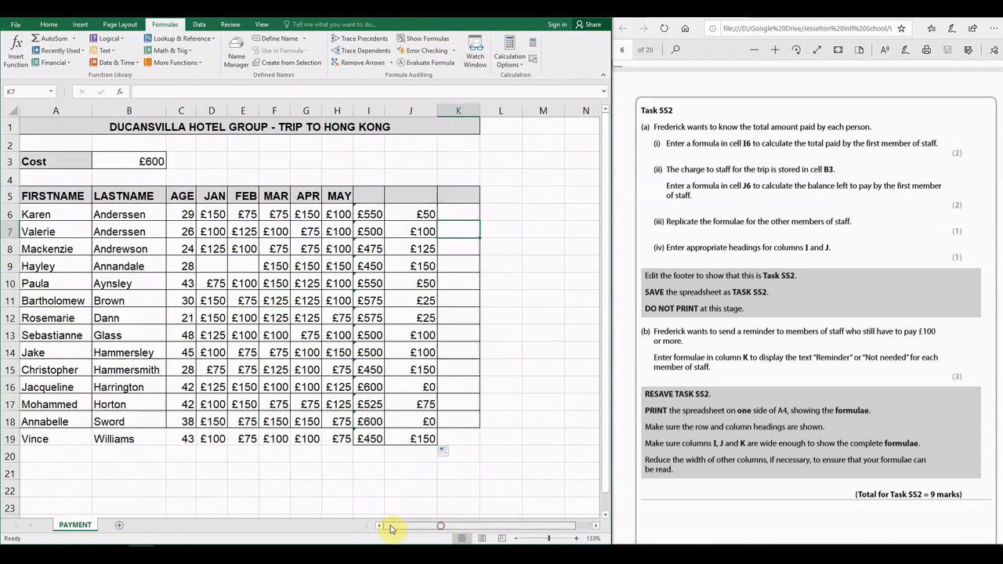
left_click(674, 222)
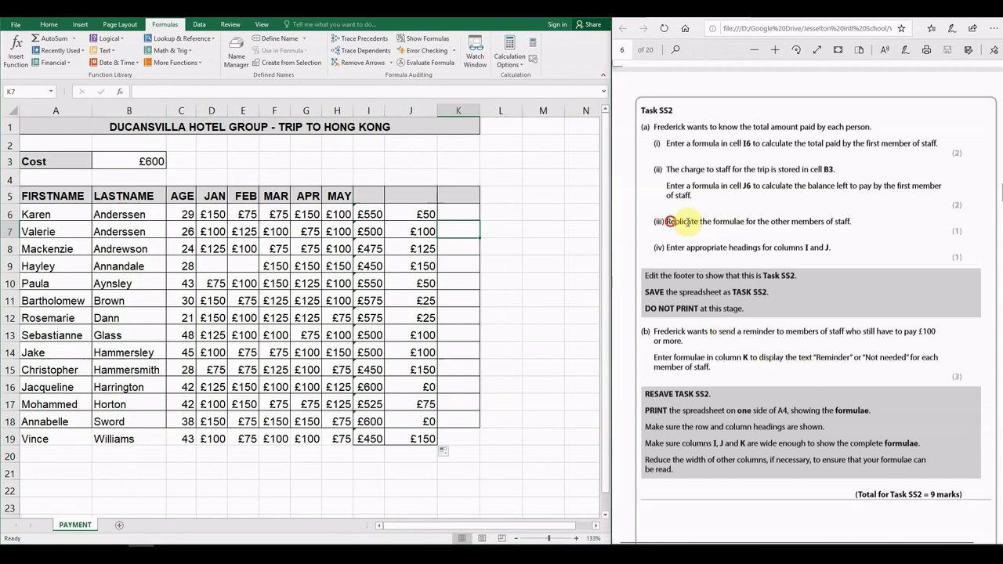
left_click_drag(688, 222, 850, 223)
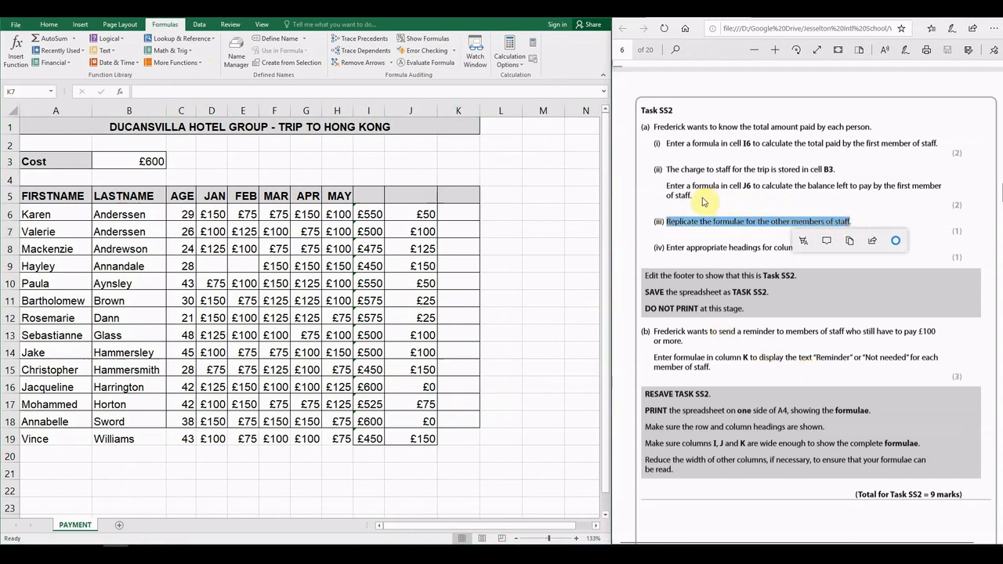
left_click_drag(668, 248, 832, 249)
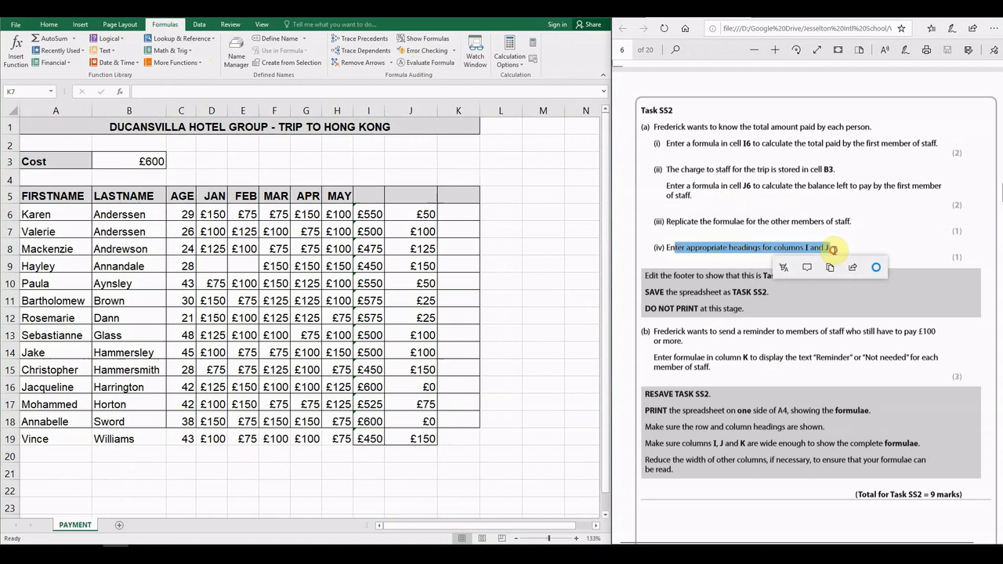
left_click(887, 237)
left_click(375, 195)
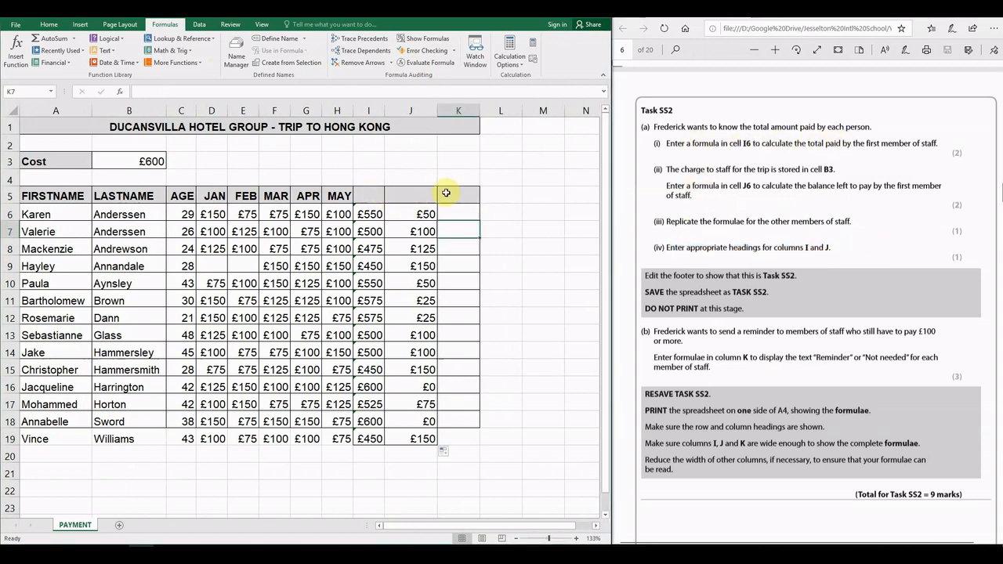
Enter the heading TOTAL in I5 and BALANCE in J5
left_click(370, 198)
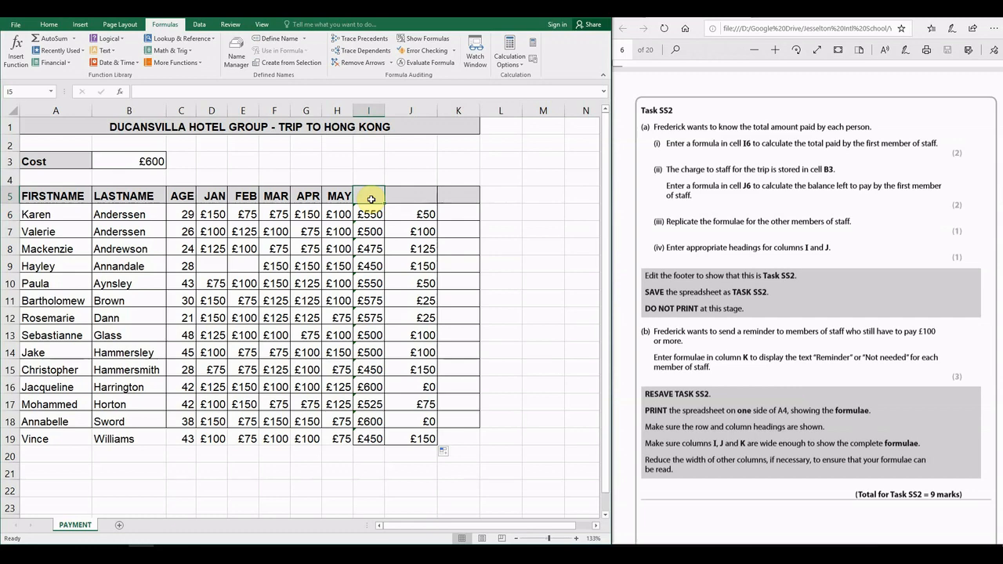
type("TOTAL")
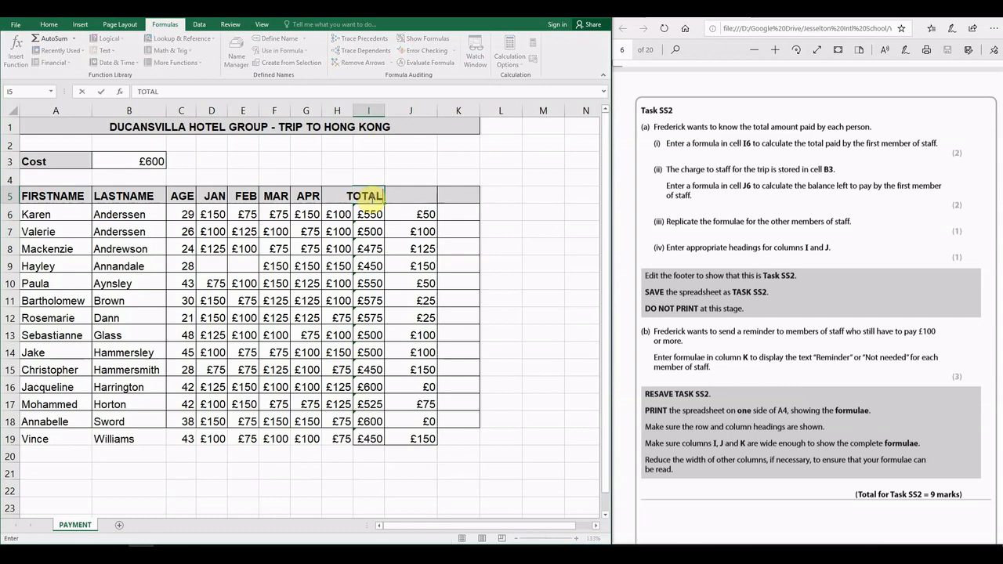
key("Tab")
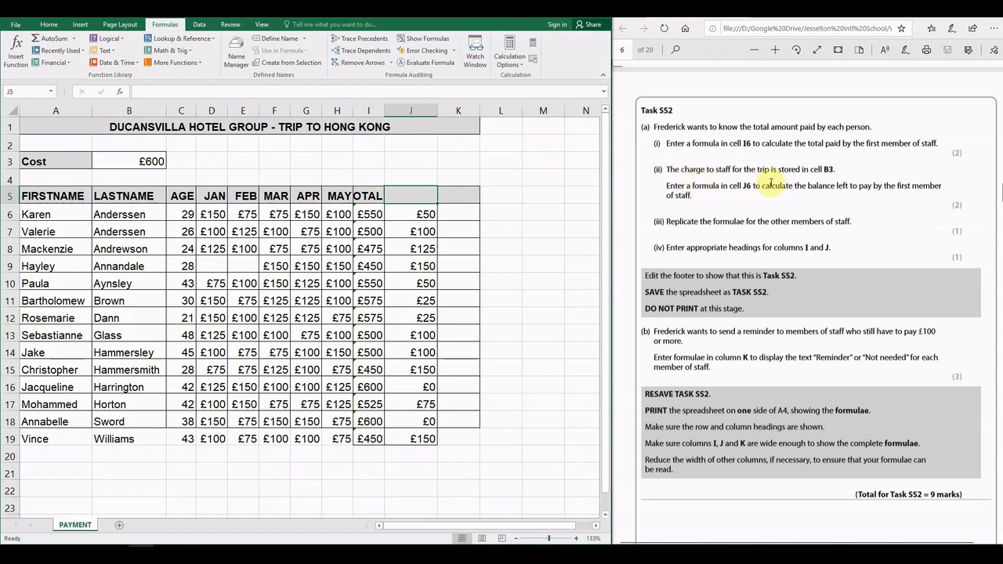
type("BA")
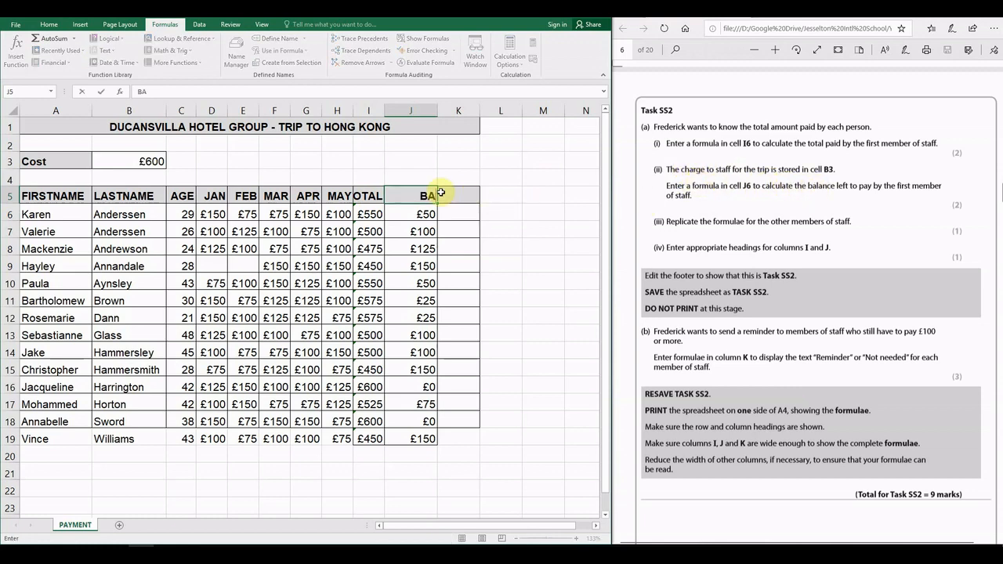
type("LANCE")
key("Return")
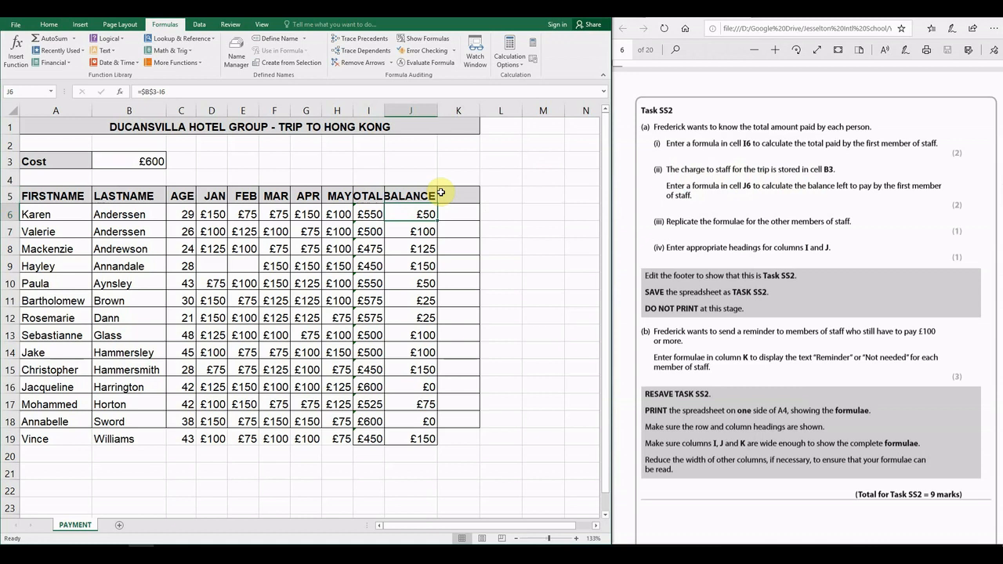
left_click(368, 196)
AutoFit column I to its TOTAL heading and column J to its BALANCE heading
double_click(383, 110)
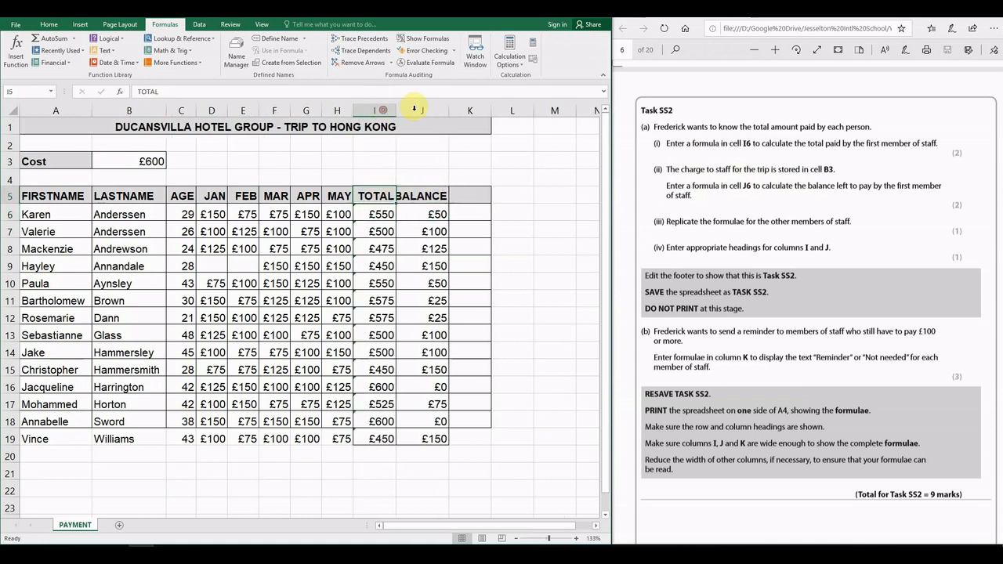
double_click(449, 110)
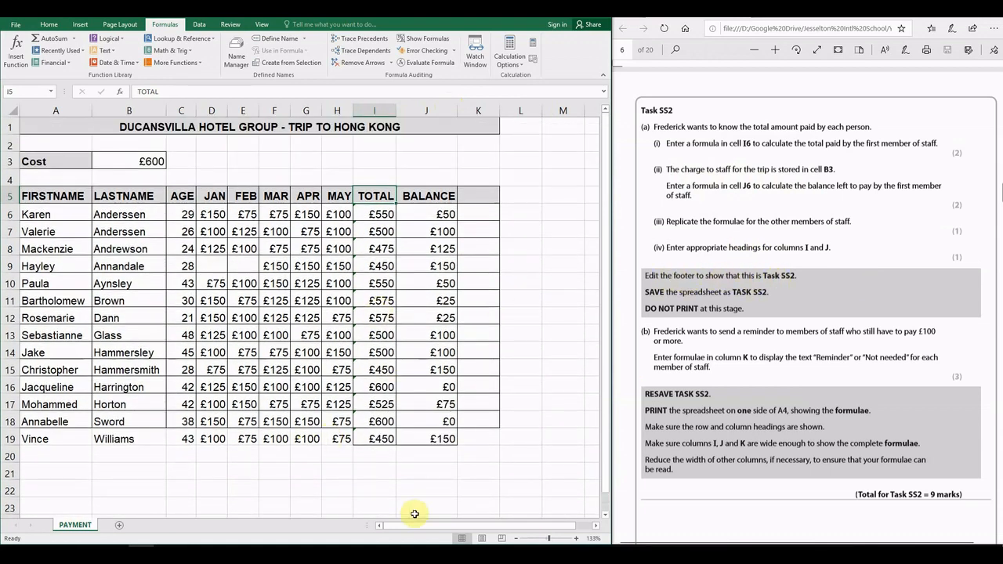
In Page Layout view, edit the left footer to read Task SS2, then switch back to Normal view
left_click(481, 539)
scroll(371, 432, "down", 3)
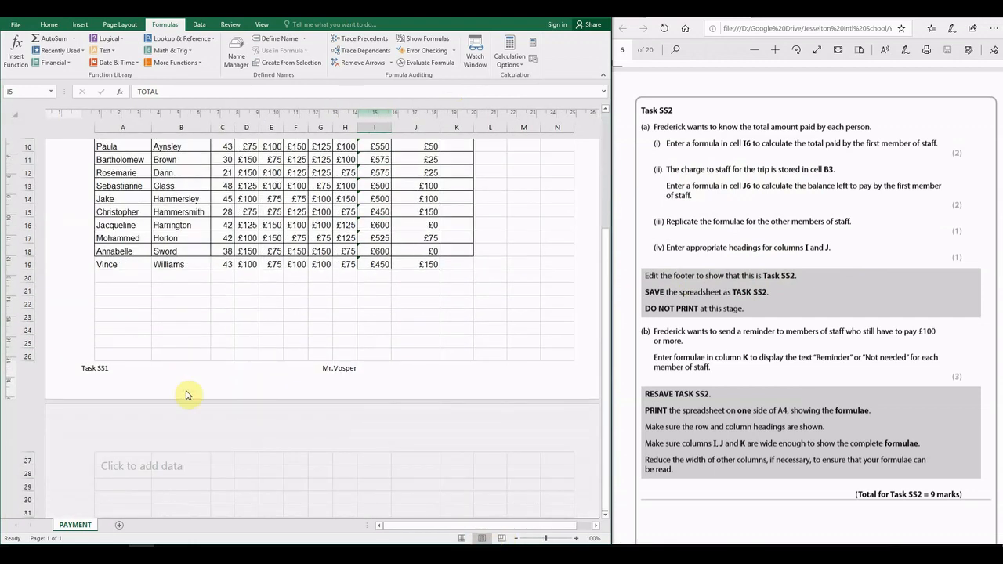
left_click(126, 368)
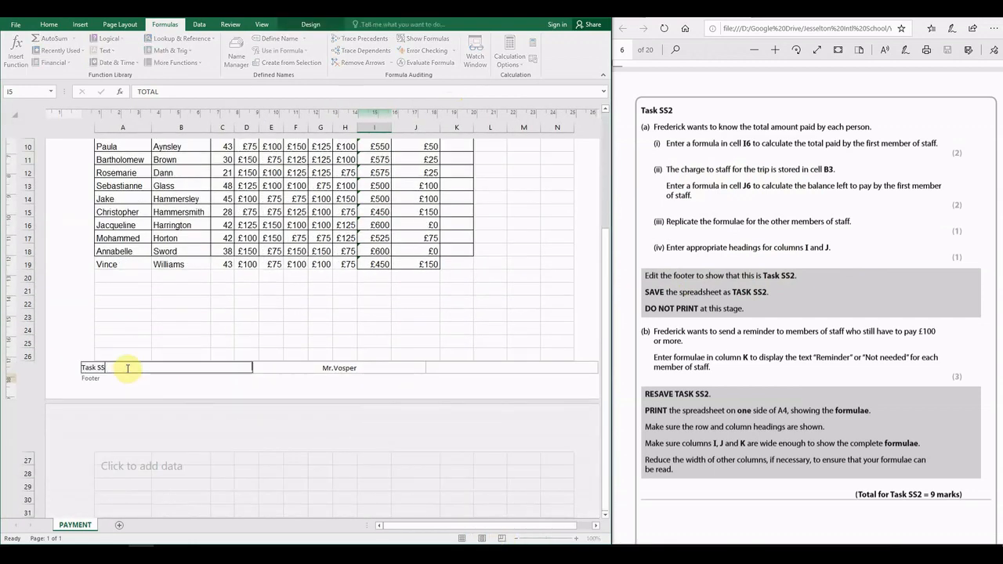
type("2")
left_click(351, 304)
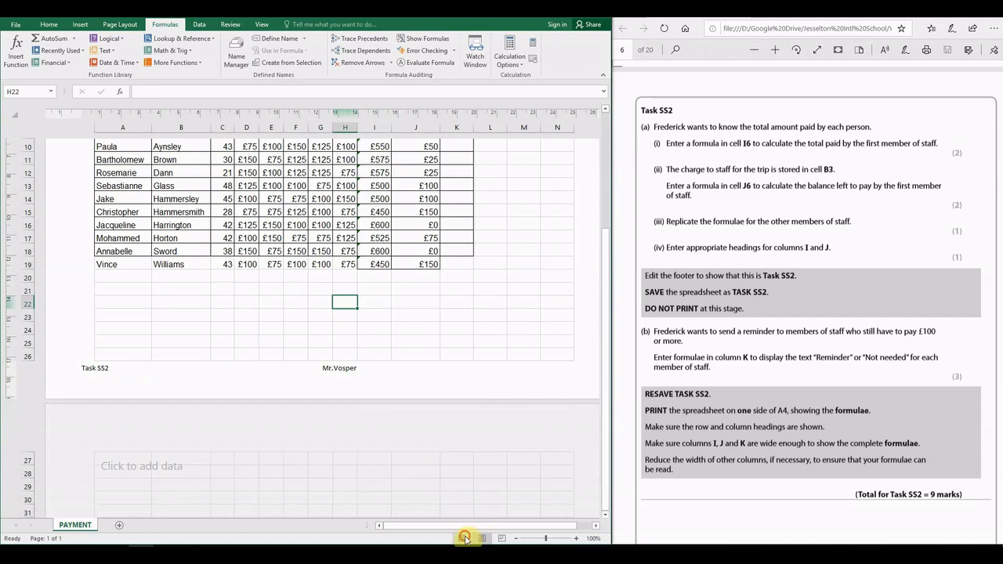
left_click(462, 539)
scroll(470, 338, "up", 2)
scroll(488, 337, "down", 1)
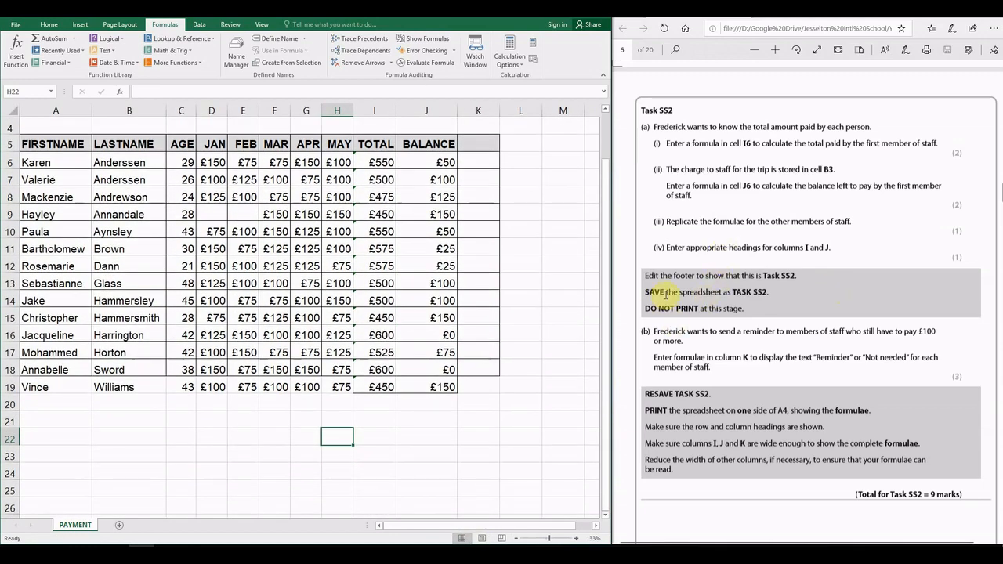
Use Save As to save the workbook as Task SS2 in the current exam files folder
left_click(14, 25)
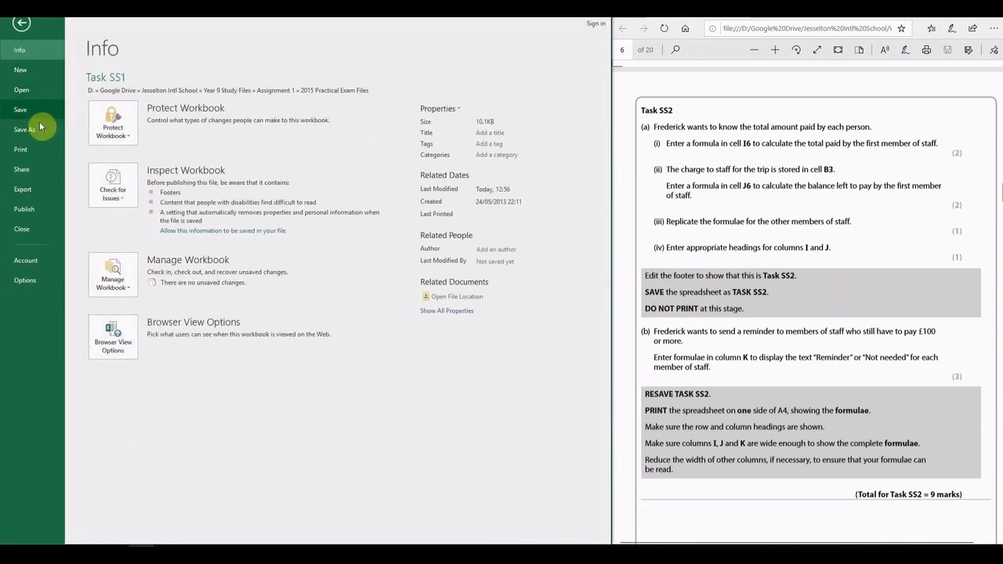
left_click(31, 128)
left_click(297, 104)
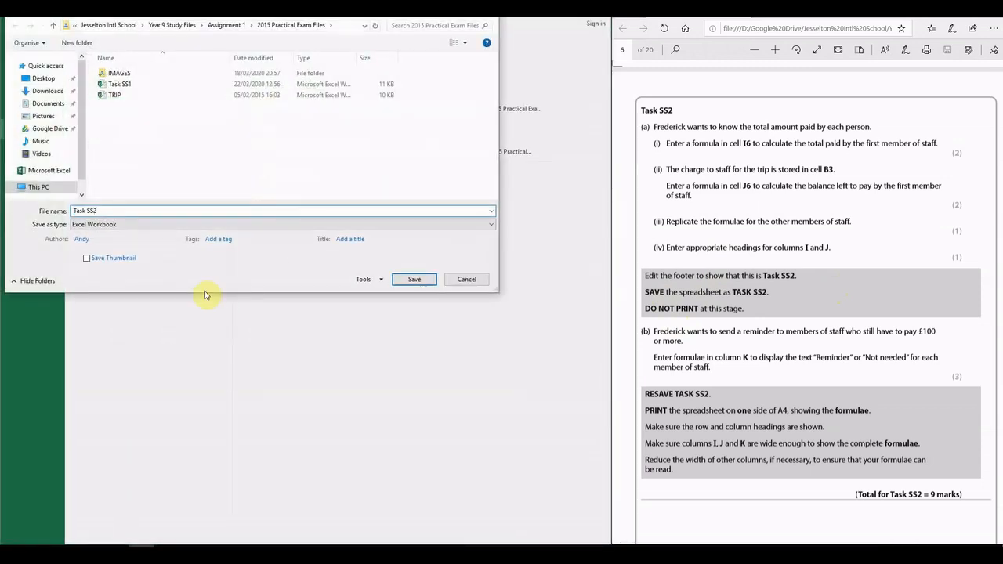
key("Return")
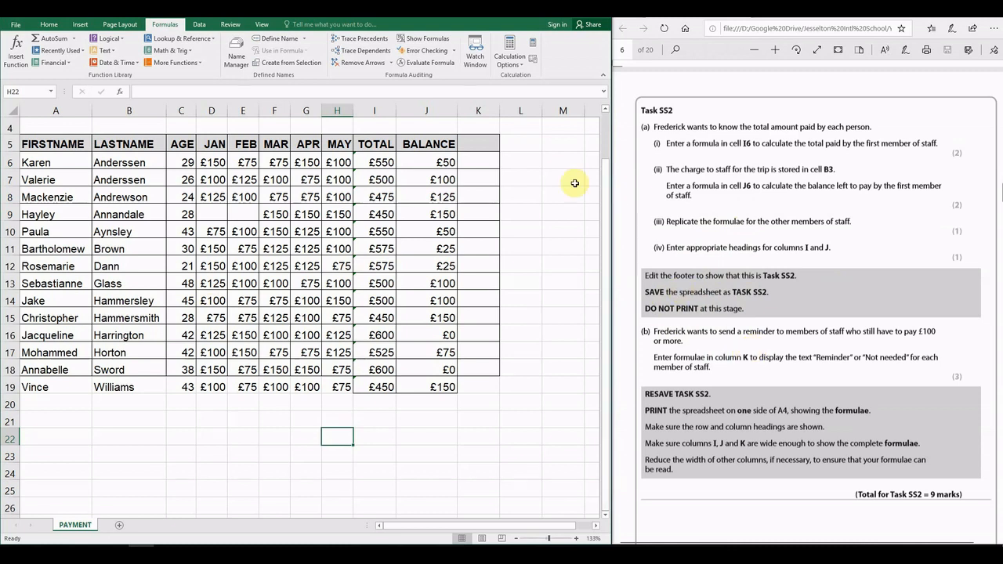
After checking J6's balance formula, widen column K and narrow the FIRSTNAME and LASTNAME columns
left_click(451, 162)
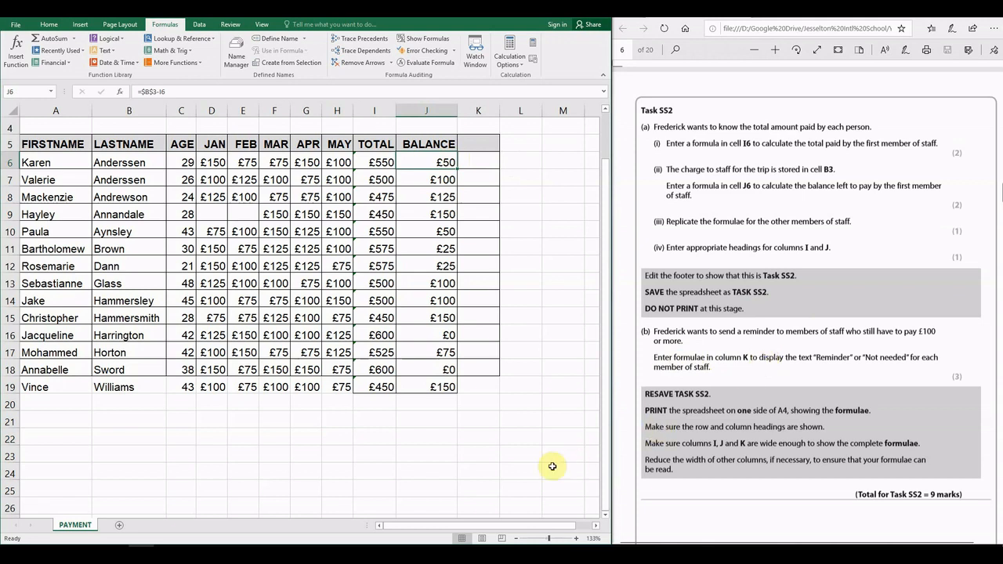
left_click_drag(500, 111, 582, 114)
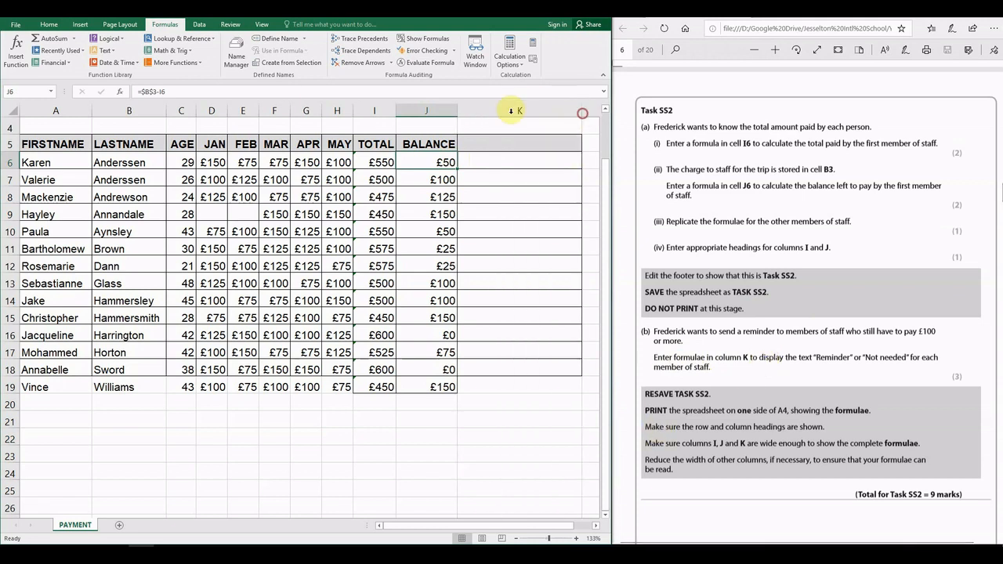
left_click_drag(166, 109, 68, 108)
left_click(430, 157)
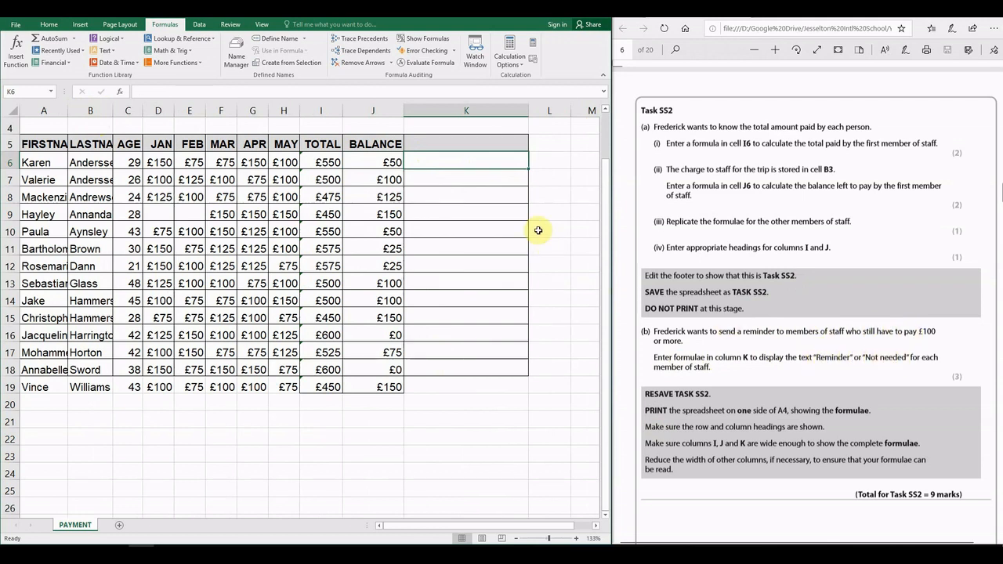
Enter =IF(J6>=100,"Reminder","Not needed") in K6 and fill it down to K19
type("=")
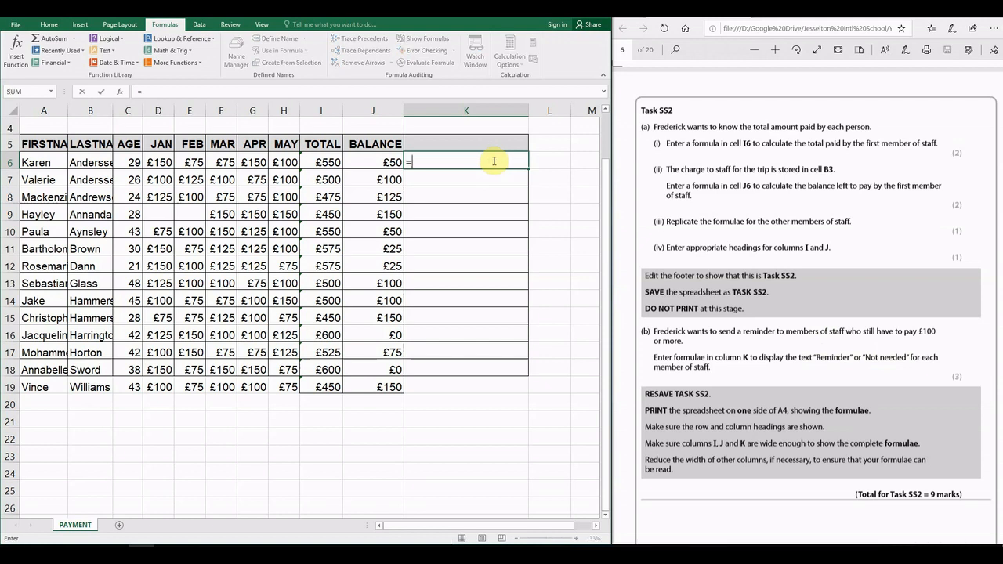
type("IF(")
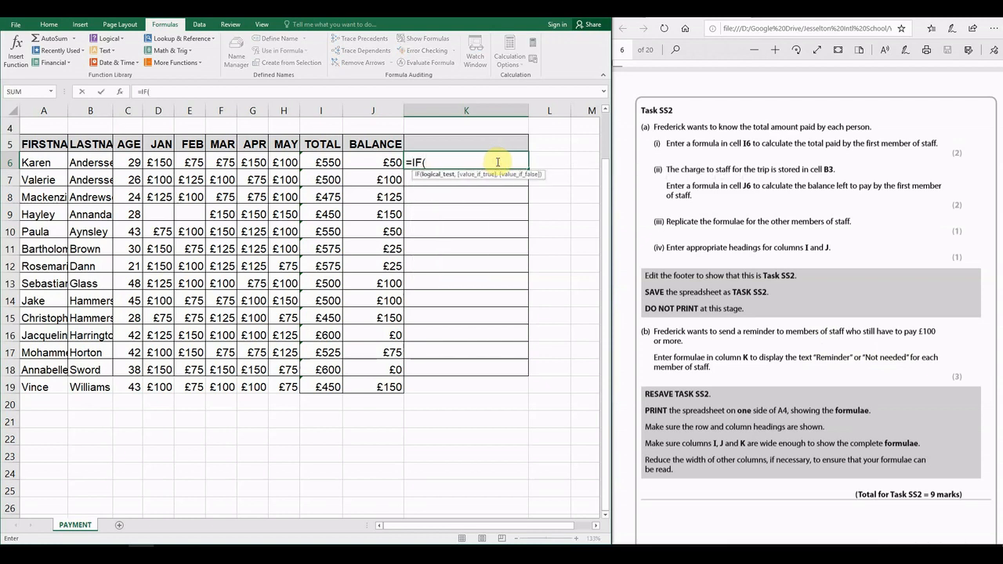
left_click(378, 165)
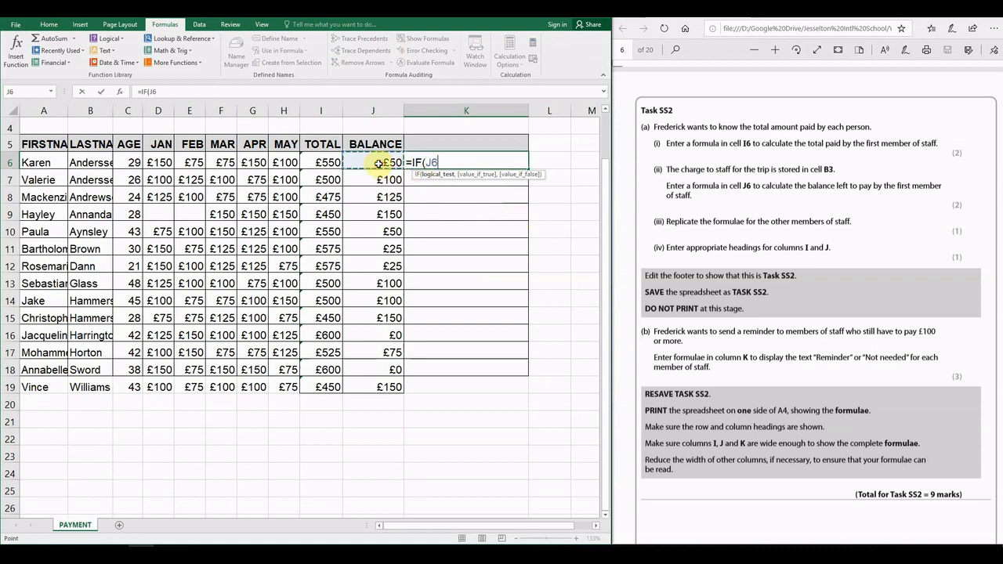
type(">=100")
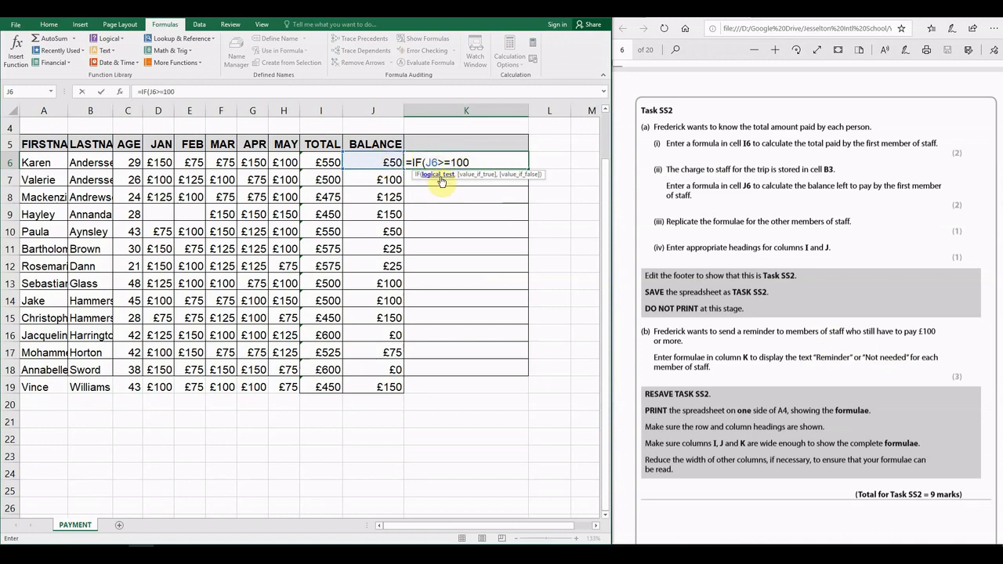
type(",")
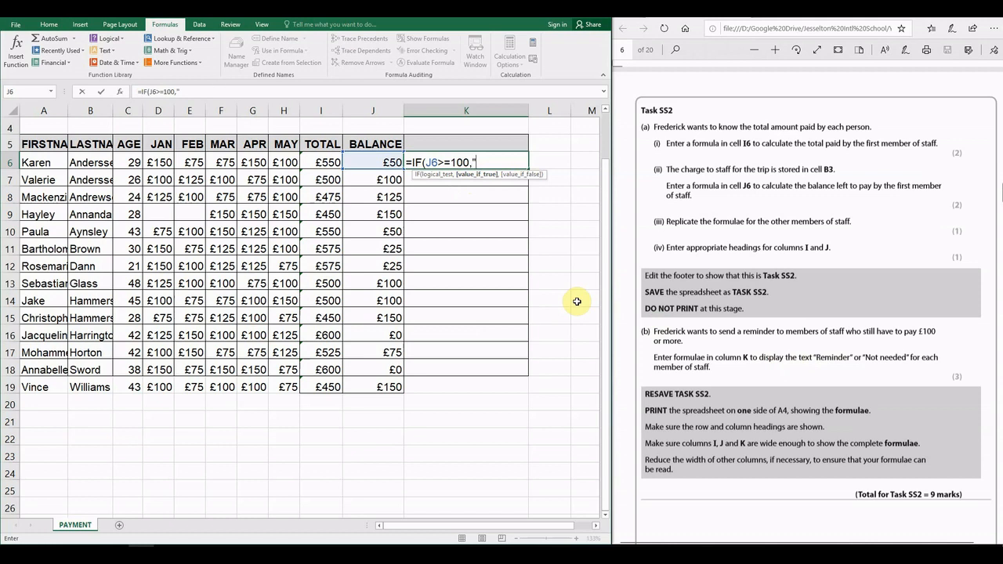
type("rEMINDER")
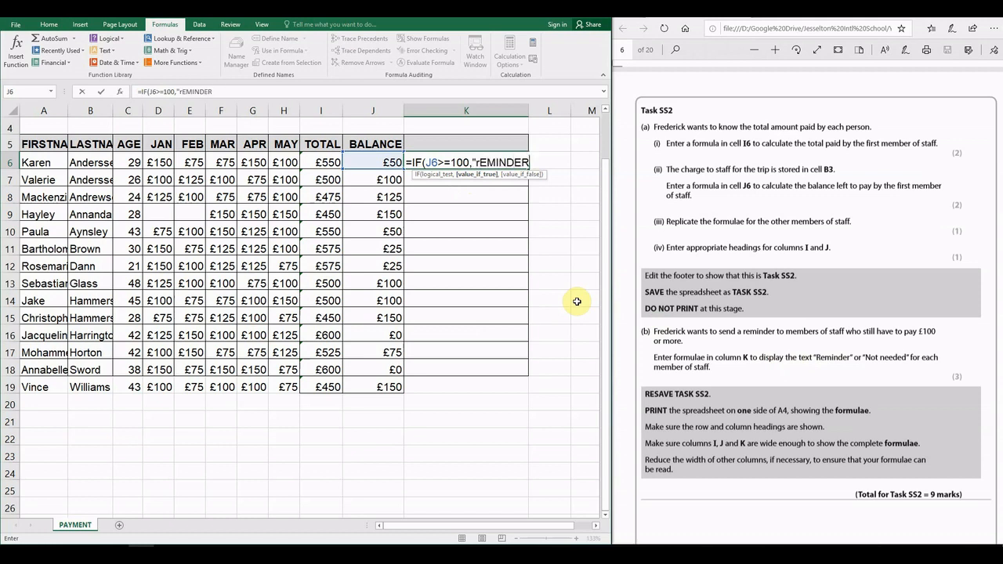
key("BackSpace")
key("BackSpace")
key("BackSpace")
key("BackSpace")
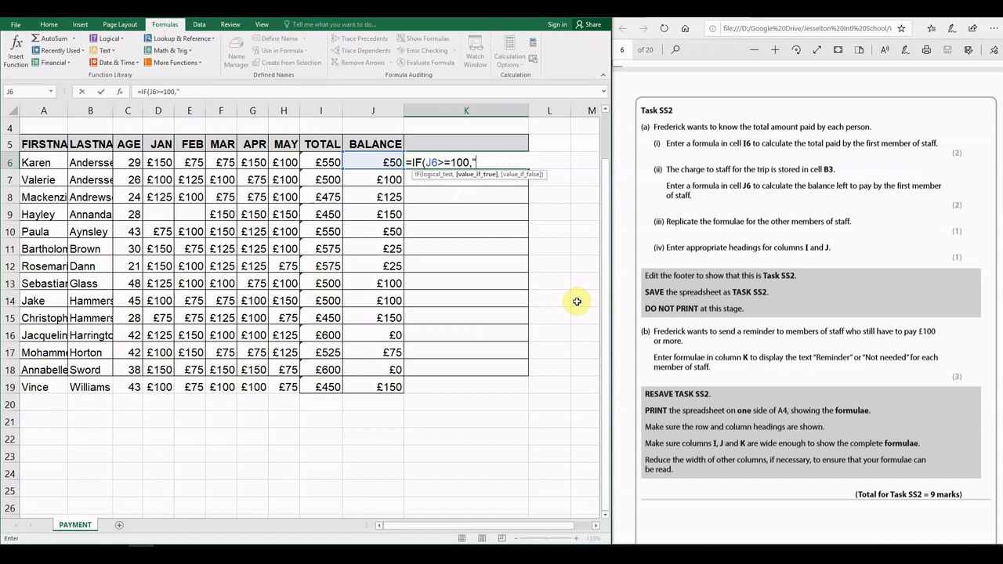
type("Remind")
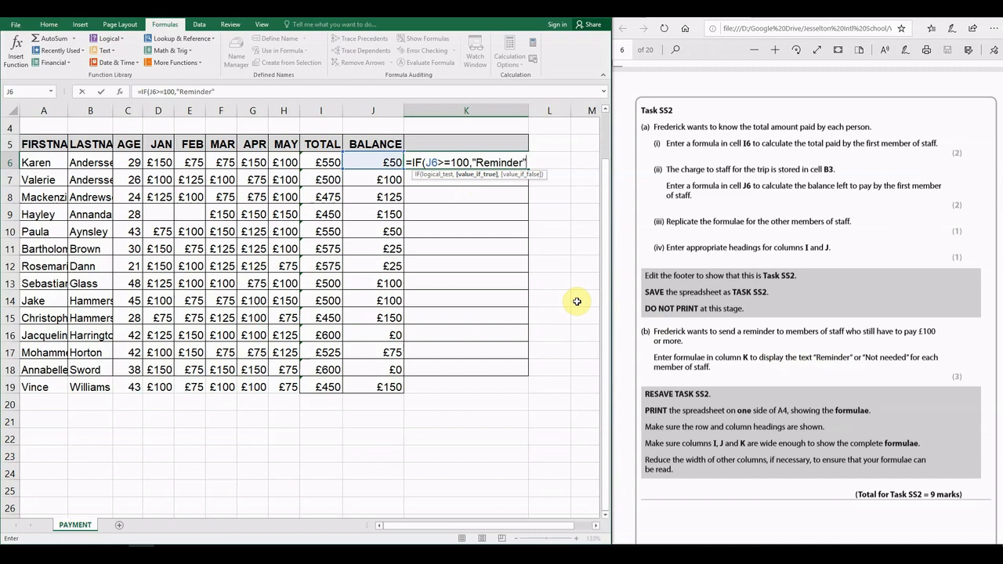
type("er\",\"Not")
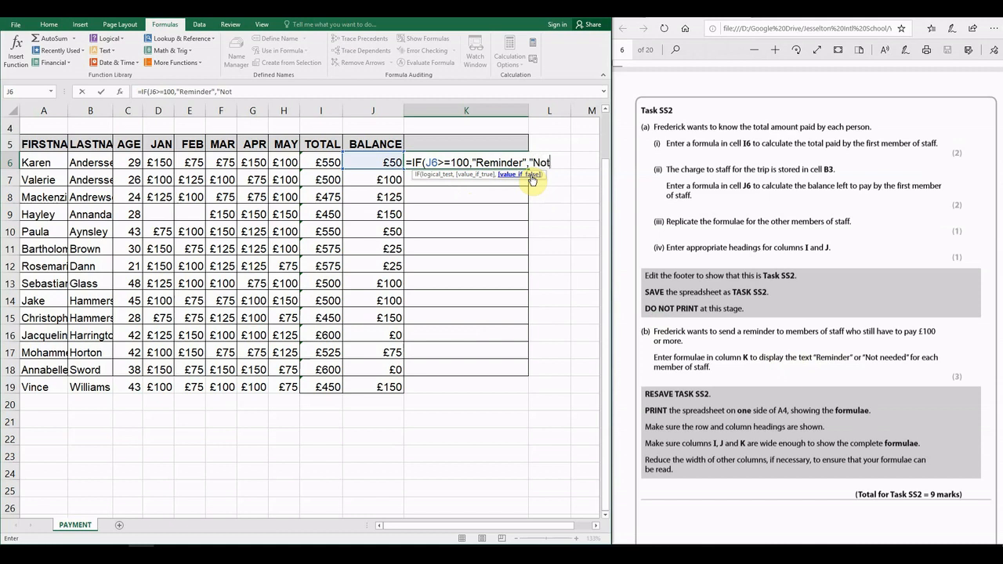
type("needed\")")
key("ctrl+Return")
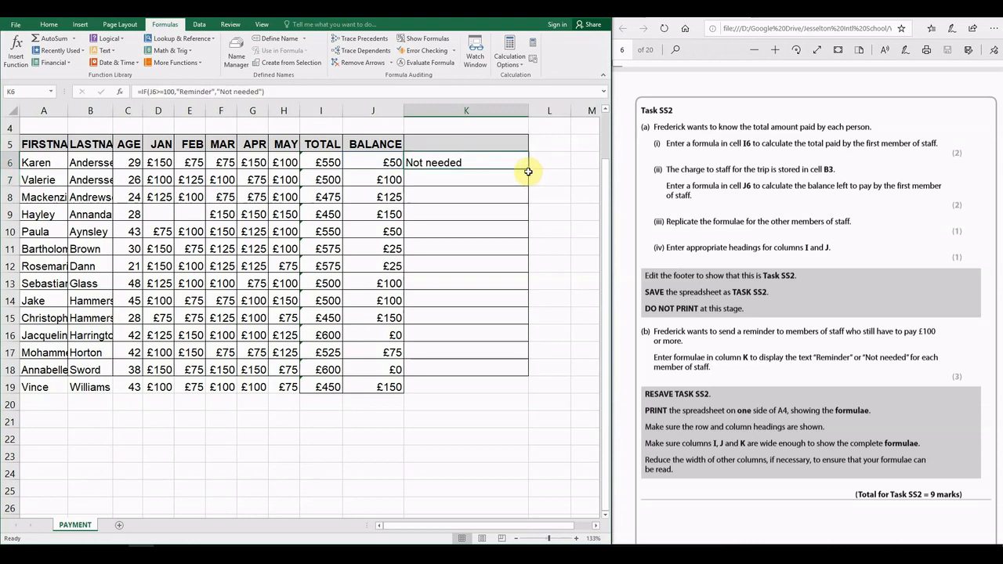
left_click_drag(529, 169, 532, 390)
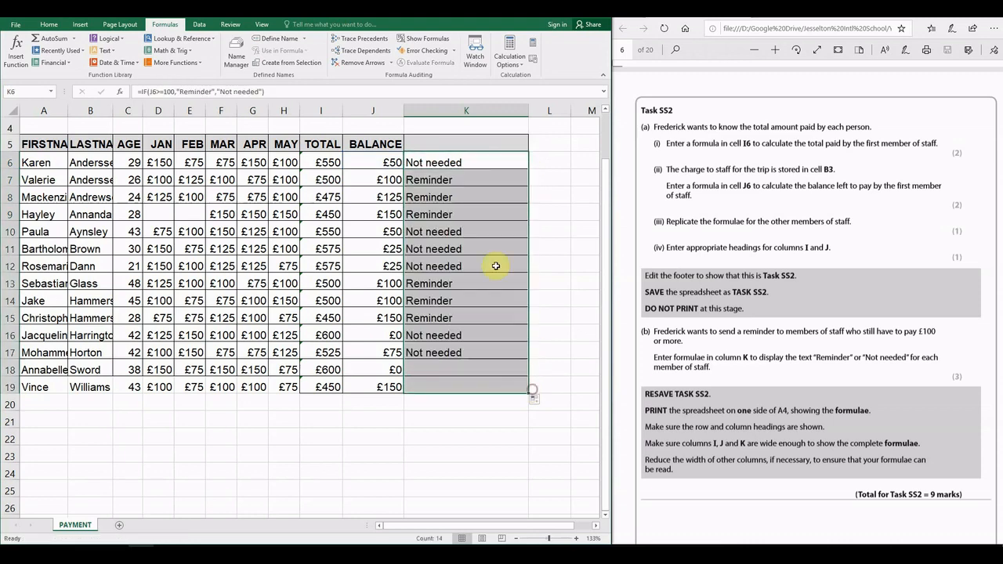
left_click(380, 180)
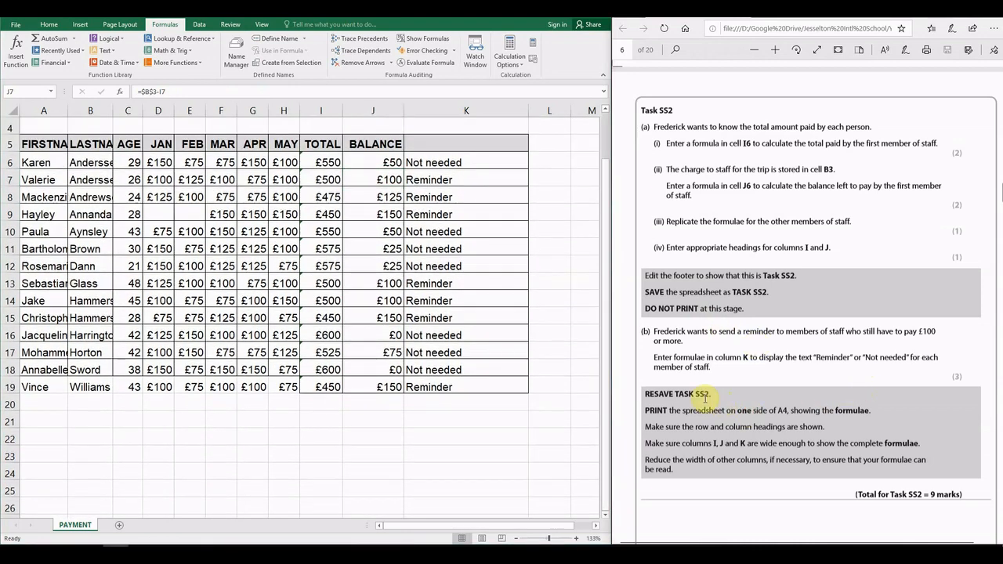
Resave Task SS2 with File > Save, then select the empty cell J20
left_click(17, 29)
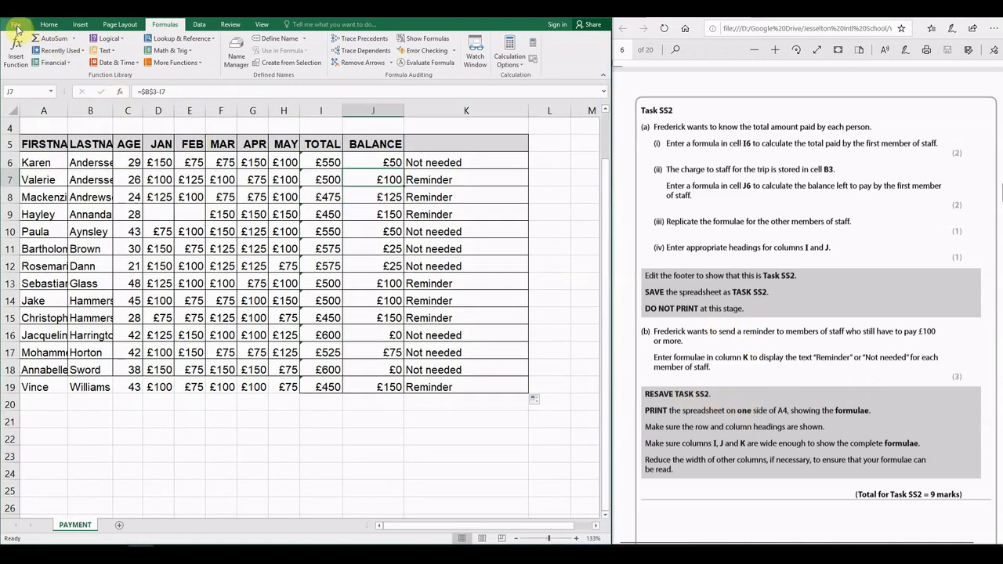
left_click(17, 30)
left_click(23, 109)
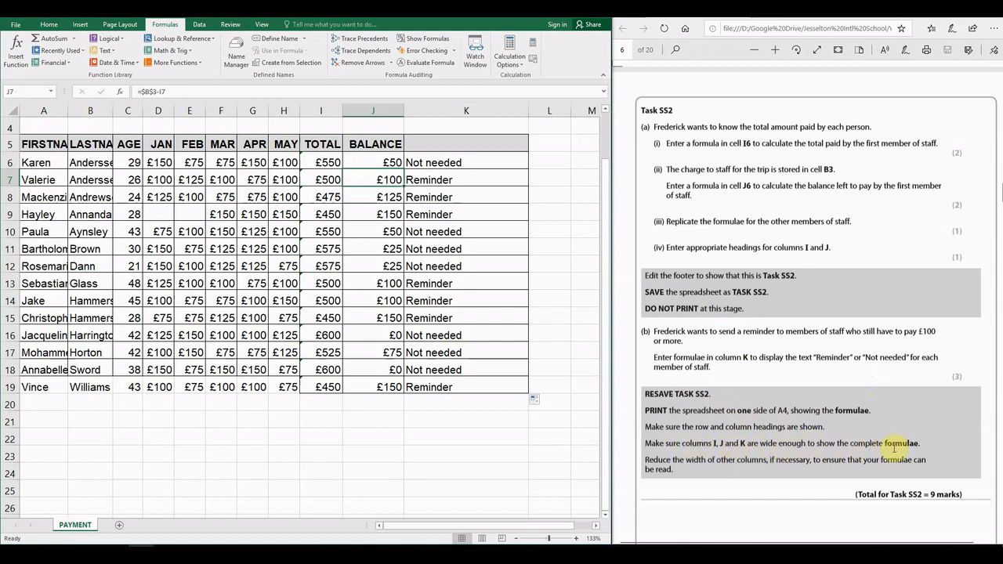
left_click(354, 406)
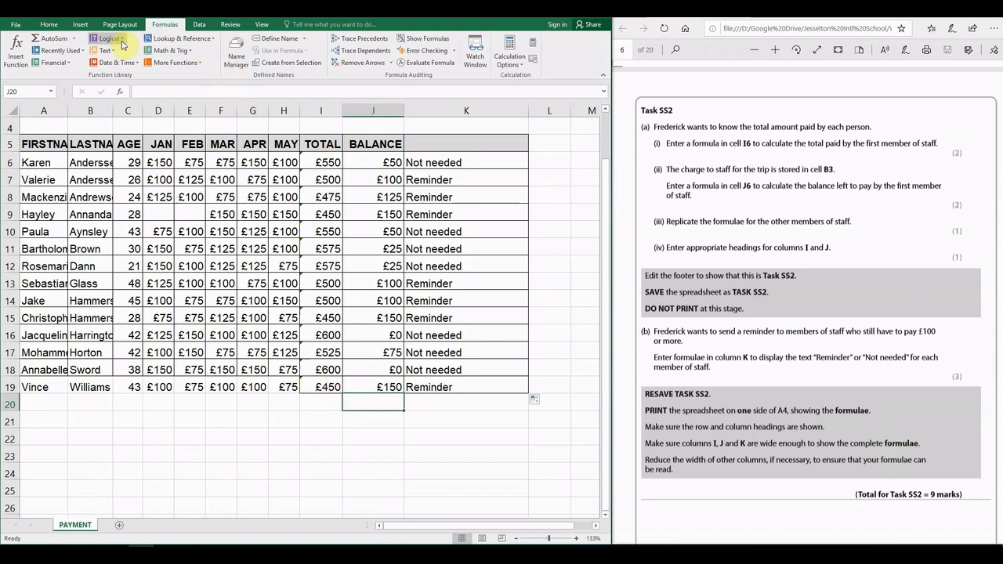
Show formulas instead of results and AutoFit columns A to K to the formula text
left_click(416, 45)
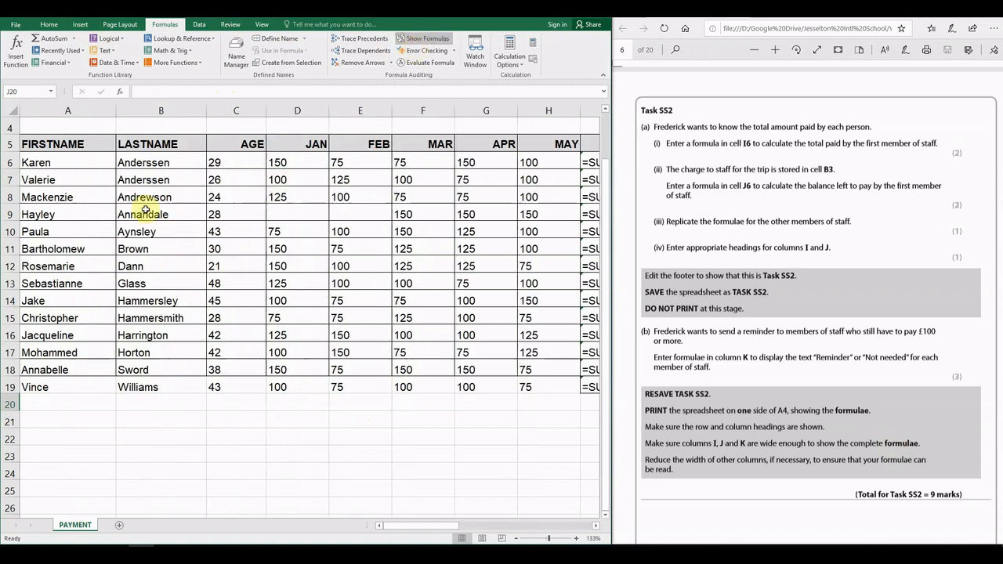
left_click_drag(99, 108, 324, 107)
double_click(332, 107)
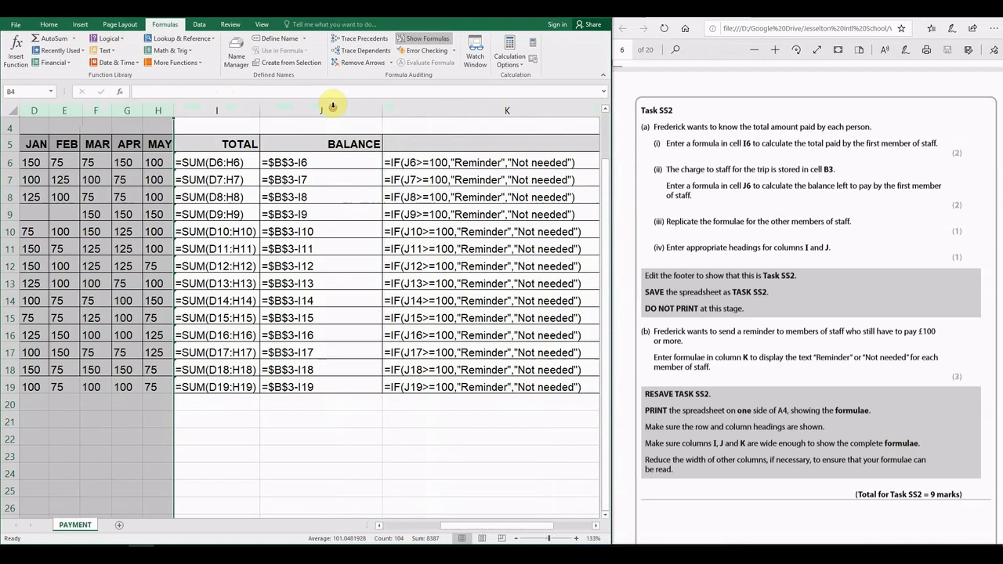
left_click(124, 251)
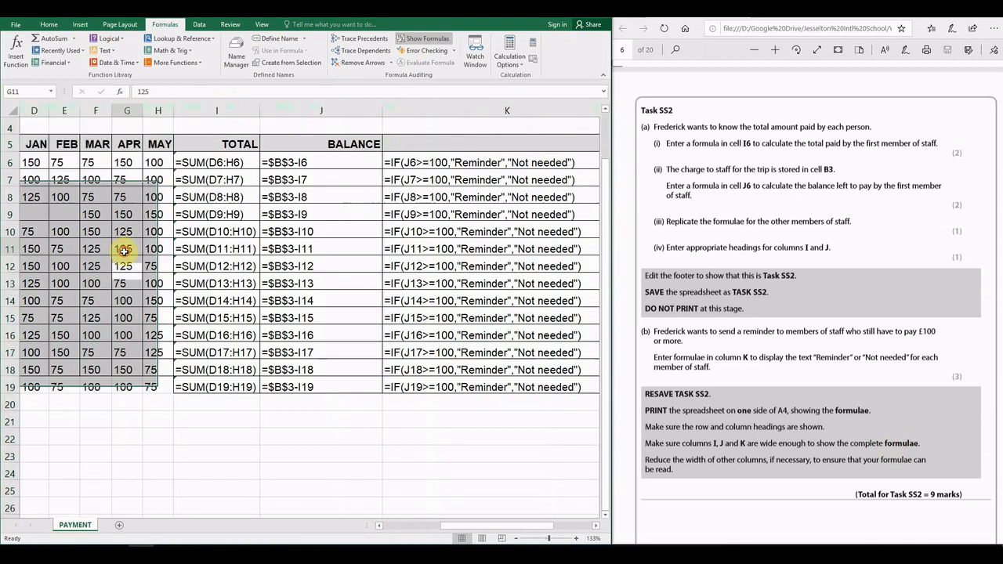
double_click(381, 107)
double_click(574, 107)
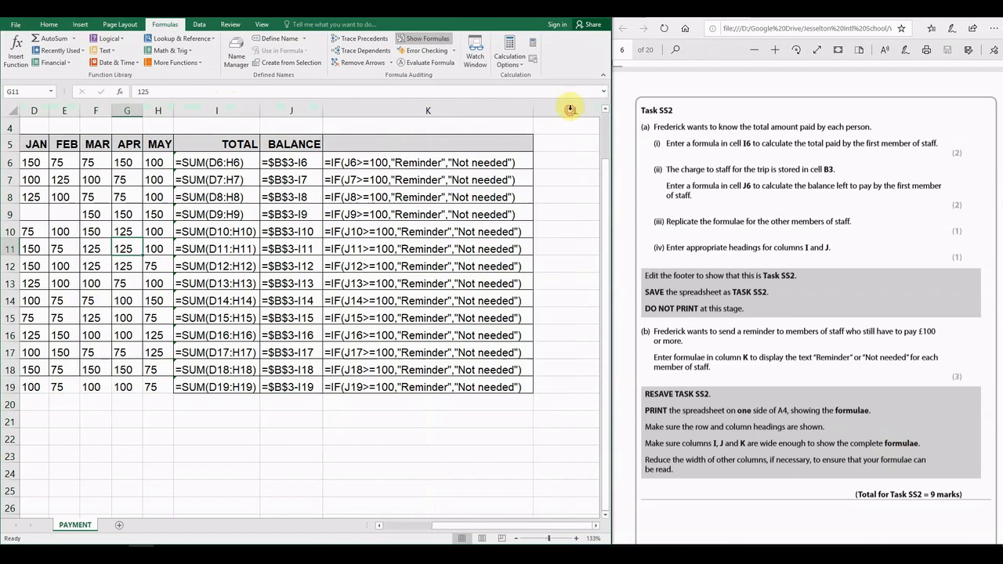
Select the A2:K19 table, inspect J11's balance formula, and scroll the brief to Task SS3
left_click_drag(509, 385, 2, 143)
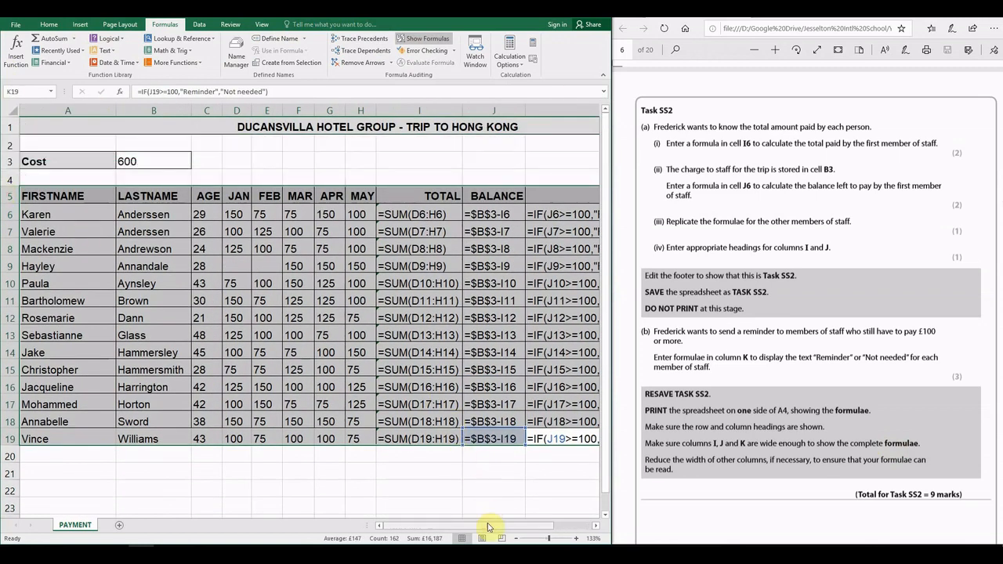
left_click_drag(486, 525, 537, 532)
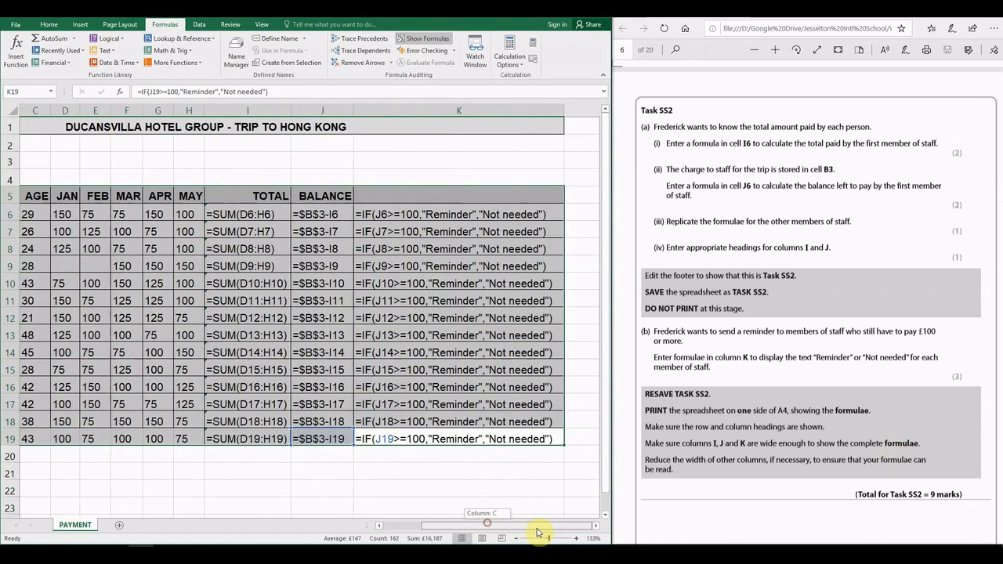
left_click(480, 454)
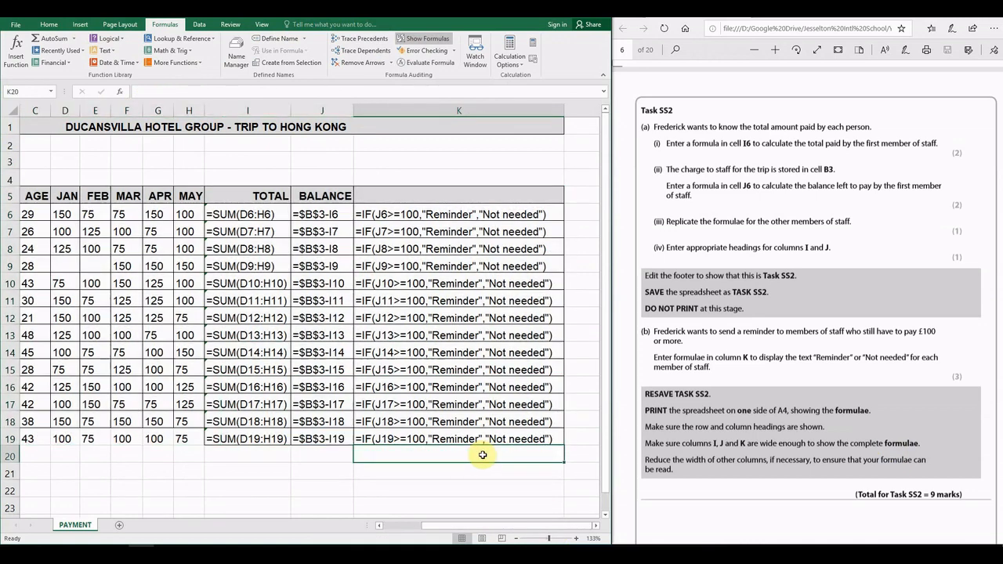
scroll(891, 397, "down", 3)
scroll(890, 397, "up", 3)
double_click(344, 294)
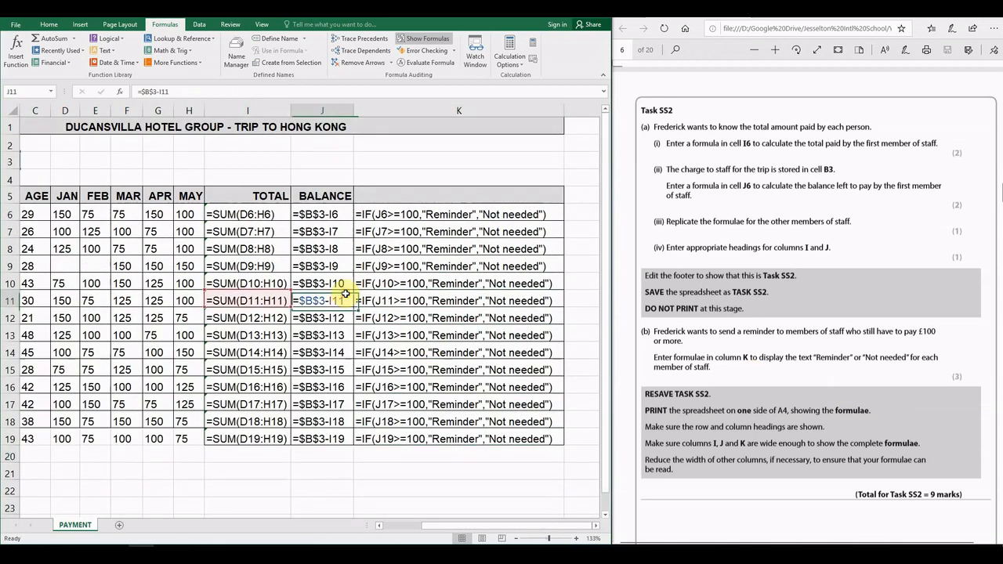
scroll(823, 321, "down", 2)
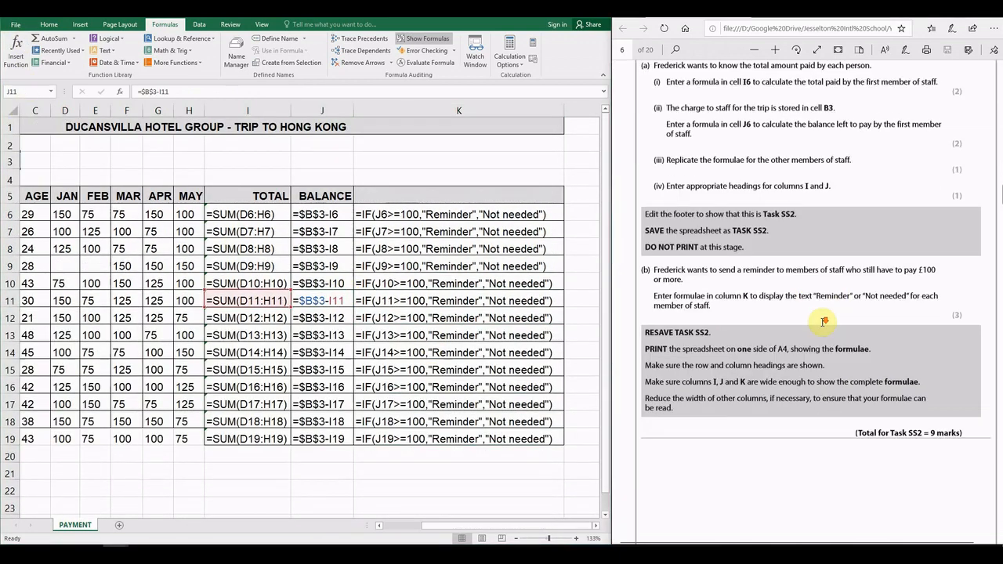
scroll(823, 321, "down", 10)
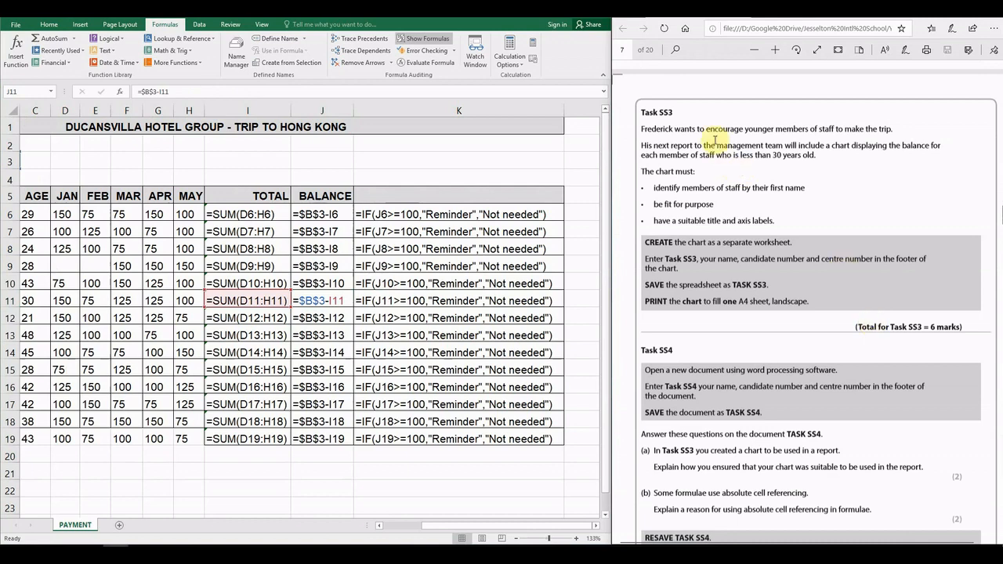
left_click(428, 41)
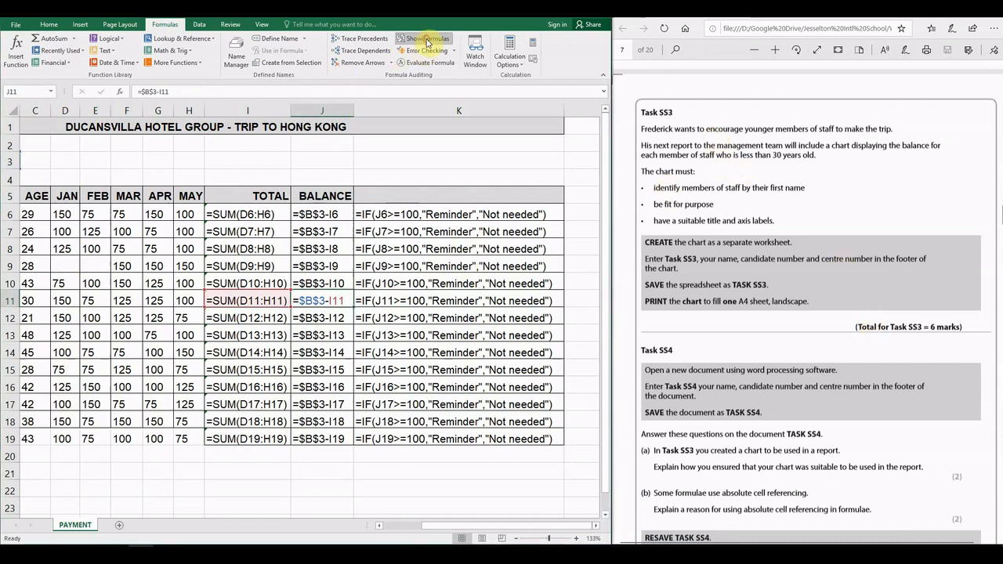
Turn off Show Formulas and AutoFit columns A–K to their values
left_click(428, 41)
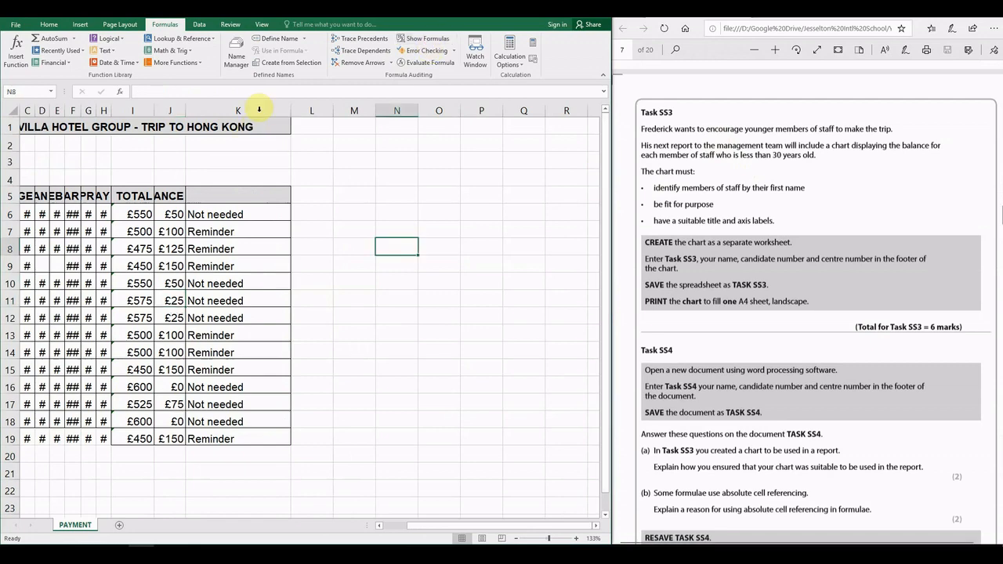
left_click_drag(258, 110, 1, 94)
double_click(67, 111)
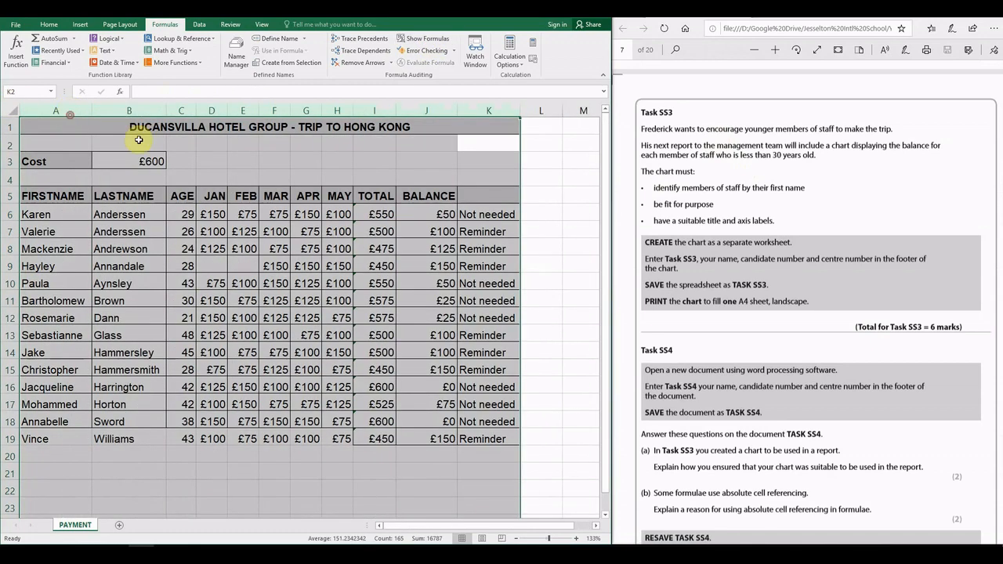
Mark the under-30 requirement in the brief and select the staff table with its headers
left_click(767, 202)
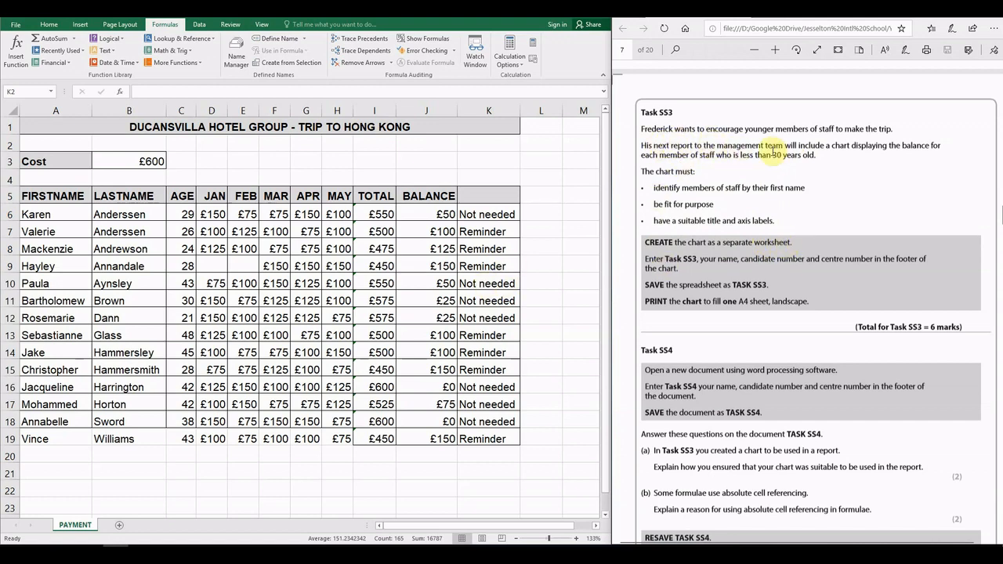
left_click_drag(741, 154, 811, 155)
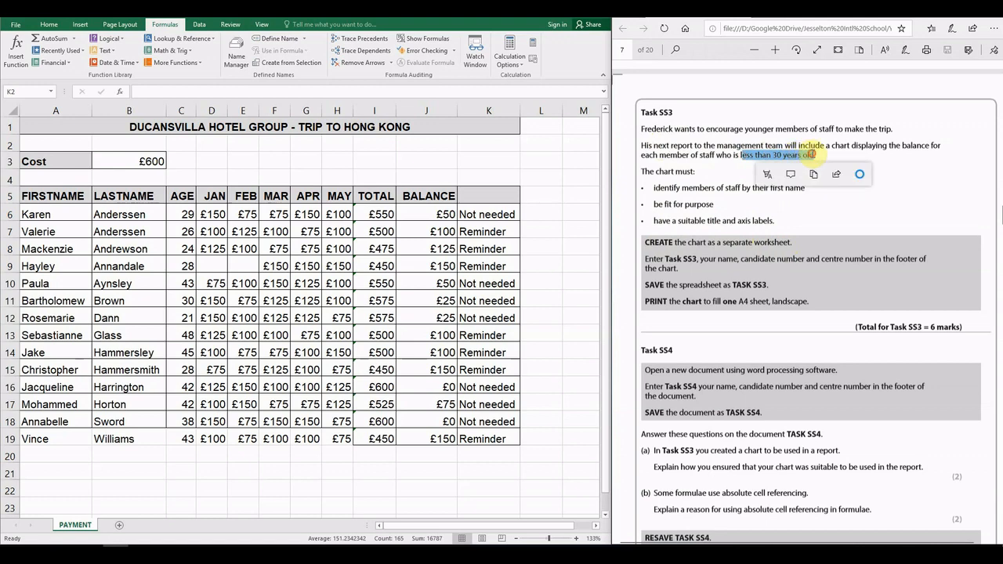
left_click(394, 268)
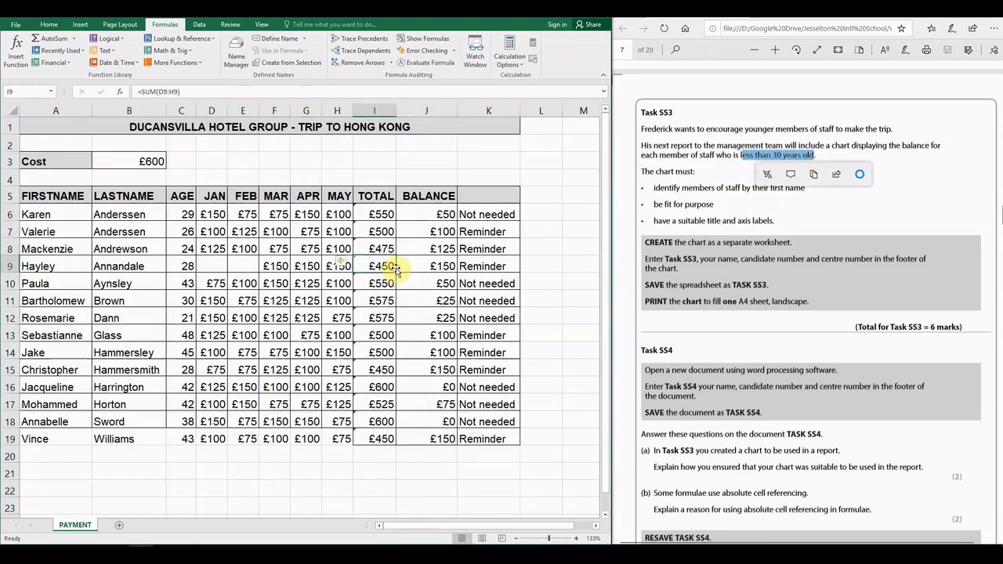
left_click_drag(58, 197, 478, 433)
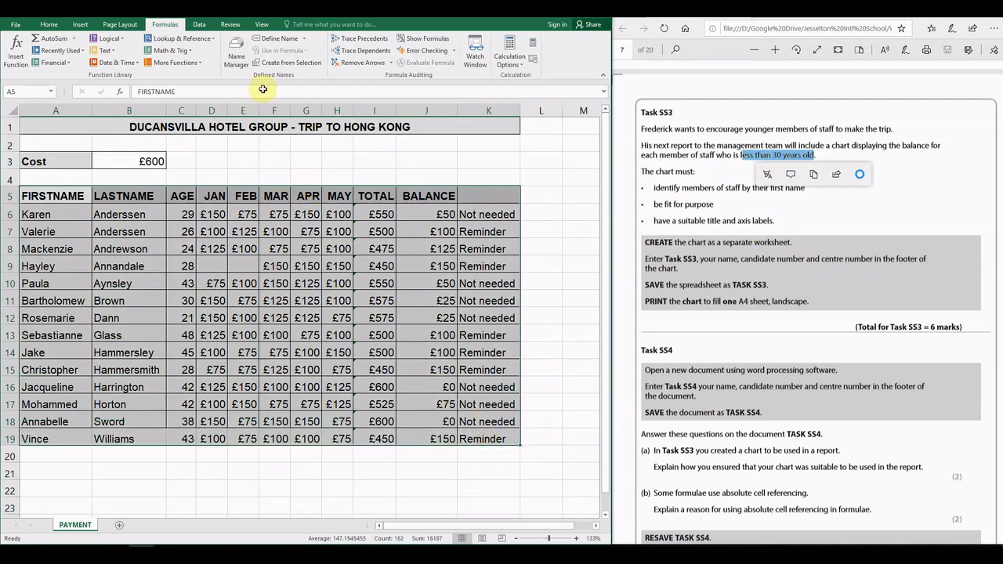
Add AutoFilter and apply an AGE Number Filter of Less Than 30, leaving six staff
left_click(199, 25)
left_click(256, 51)
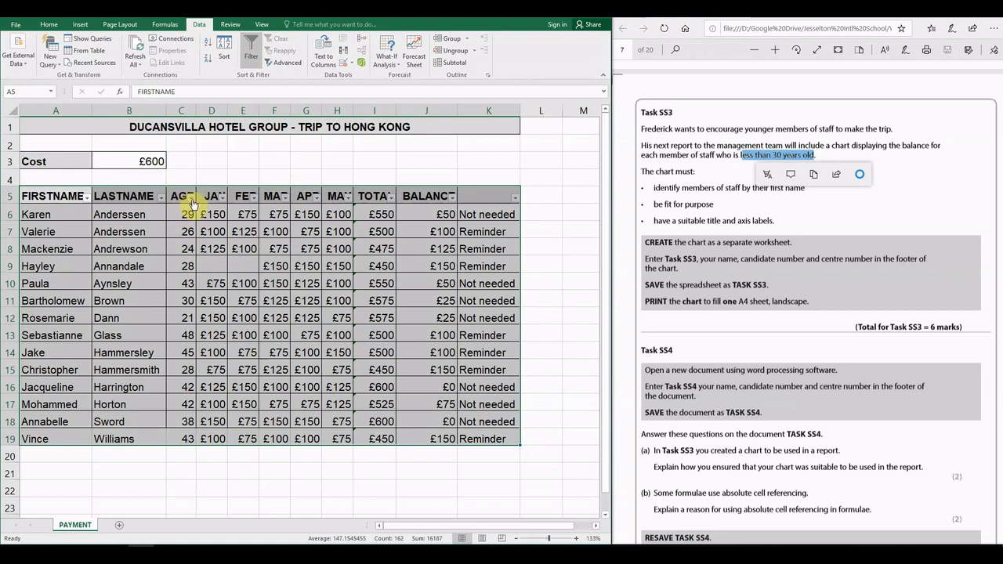
left_click(191, 196)
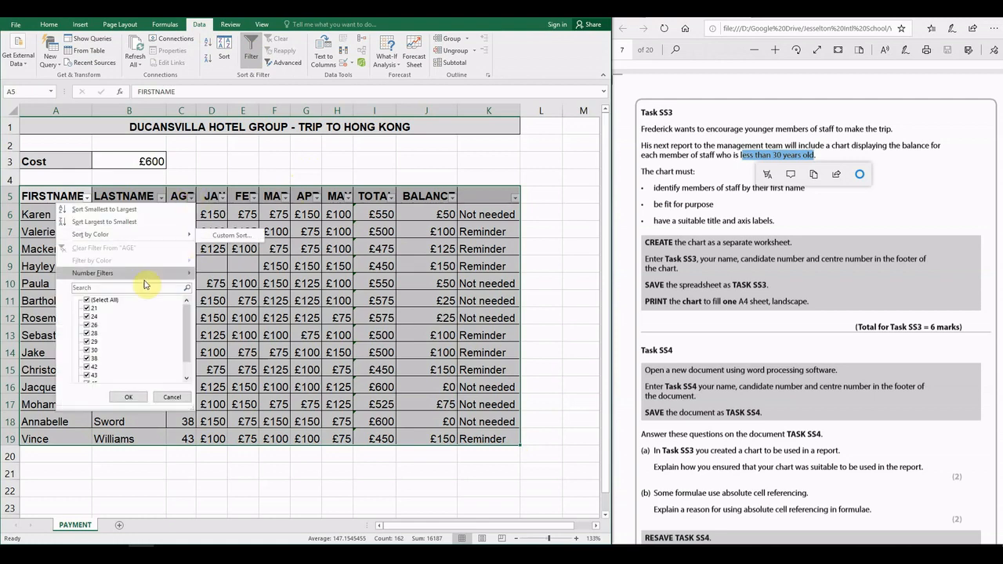
left_click(87, 324)
left_click(86, 333)
left_click(87, 342)
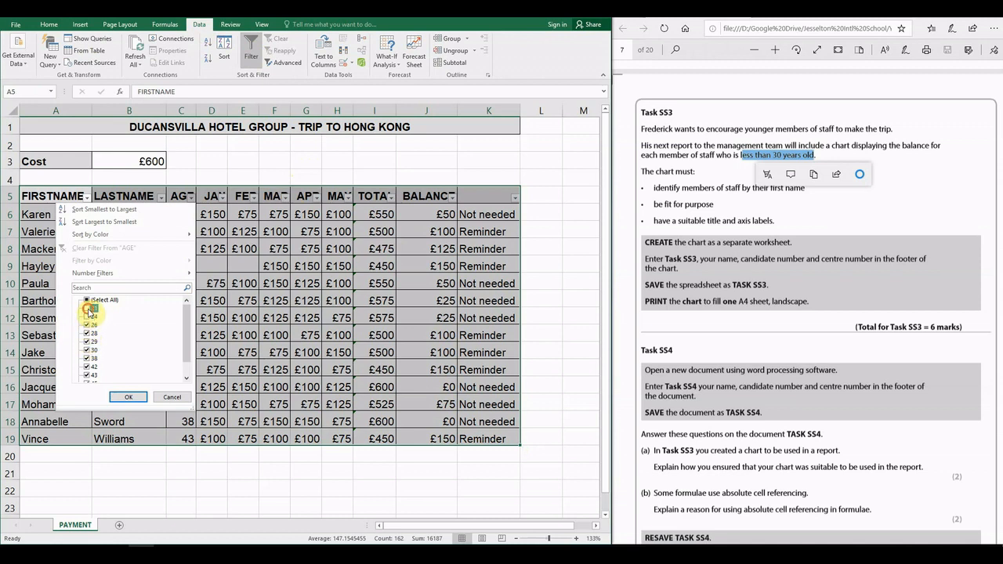
mouse_move(119, 278)
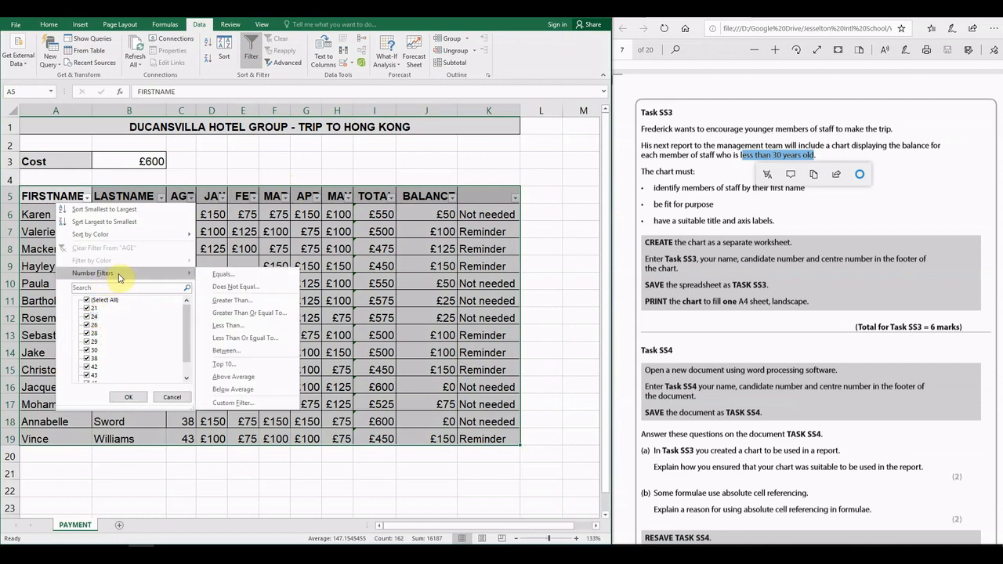
left_click(234, 326)
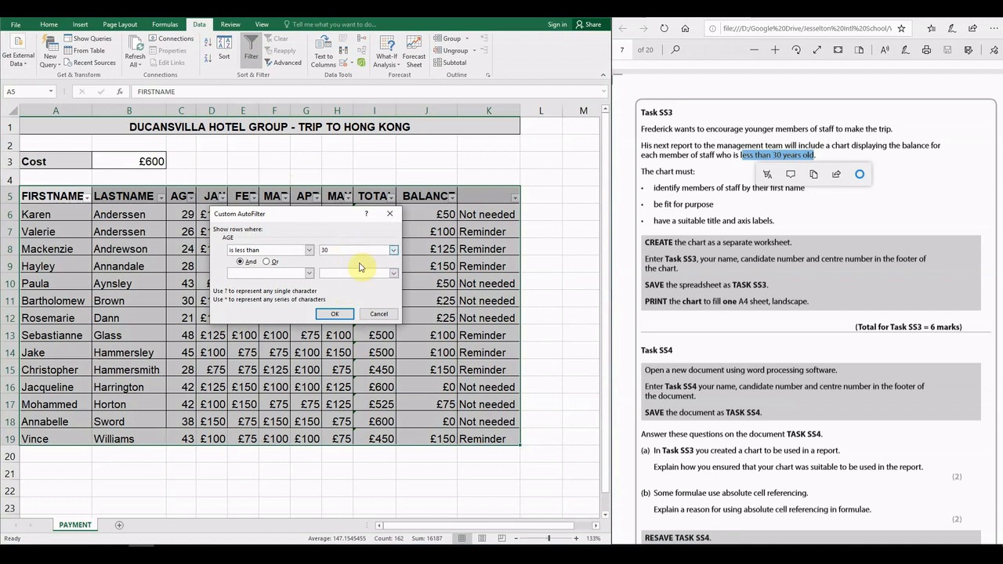
left_click(334, 314)
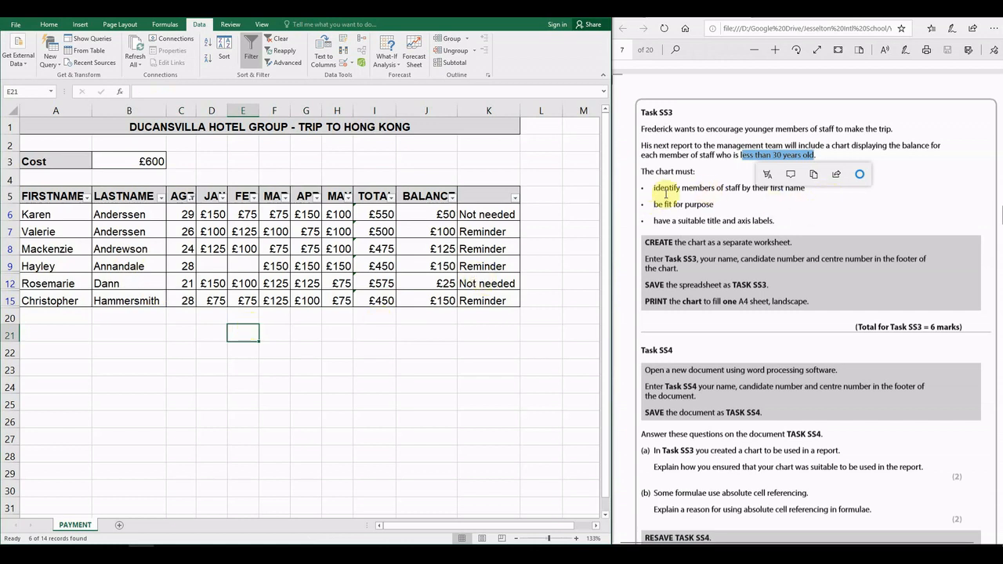
Insert a clustered column chart of first names (A5:A15) against BALANCE (J5:J15)
left_click_drag(655, 188, 807, 189)
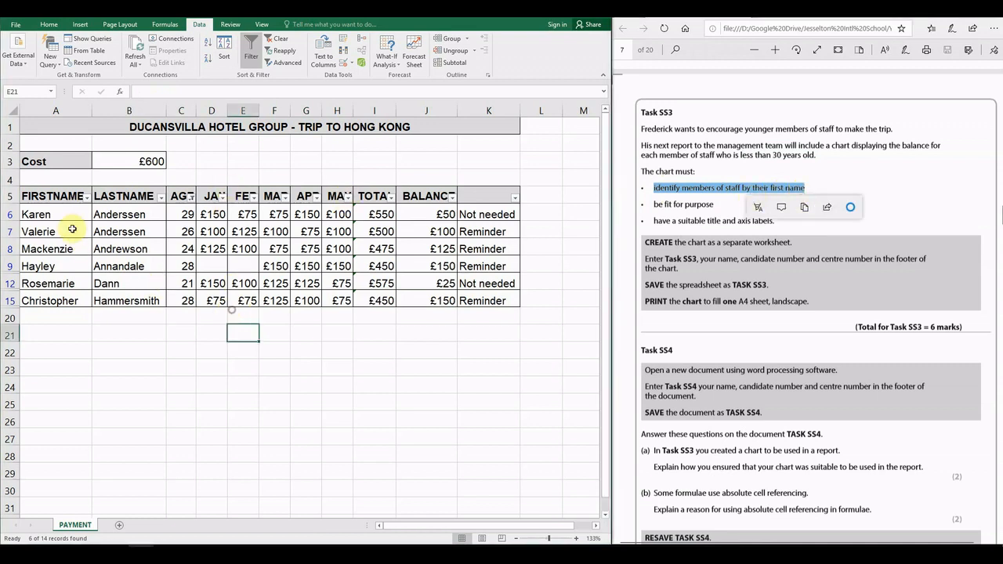
left_click_drag(67, 196, 55, 300)
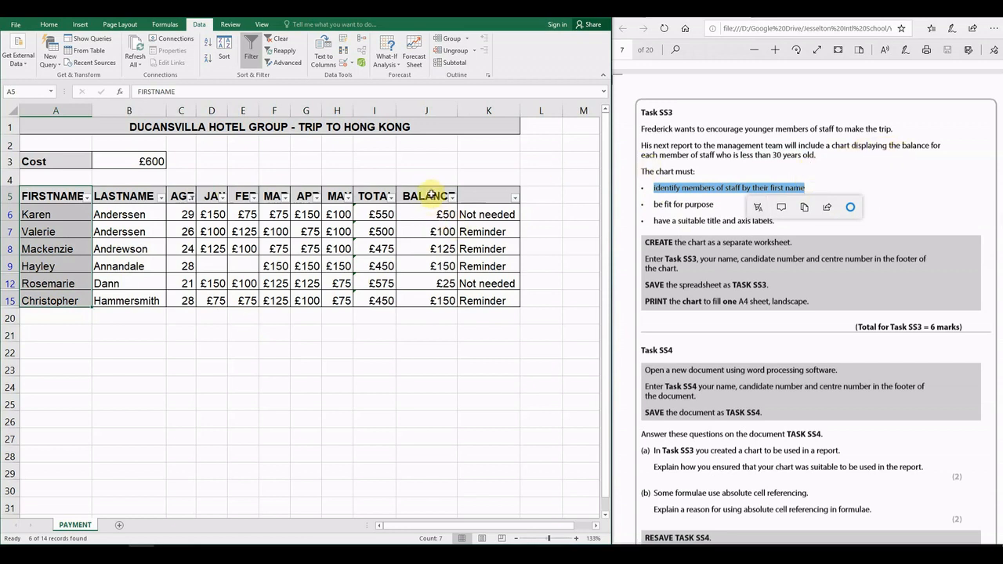
left_click_drag(431, 195, 428, 298)
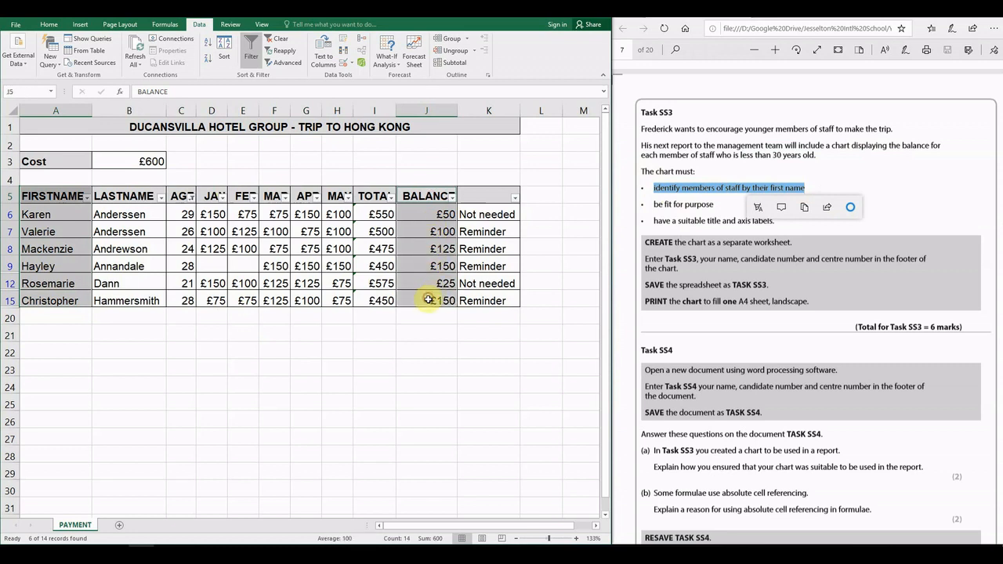
left_click(82, 26)
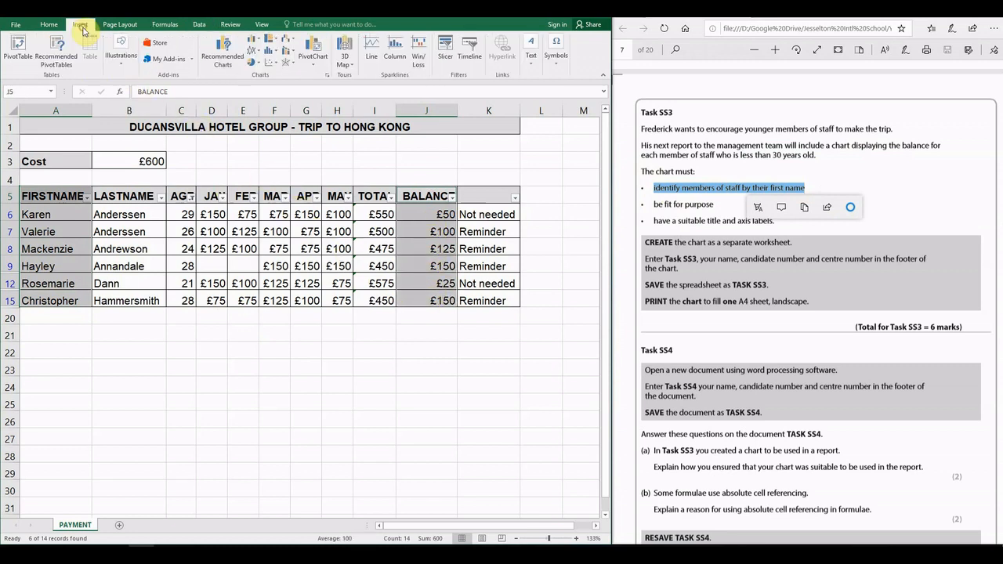
left_click(252, 40)
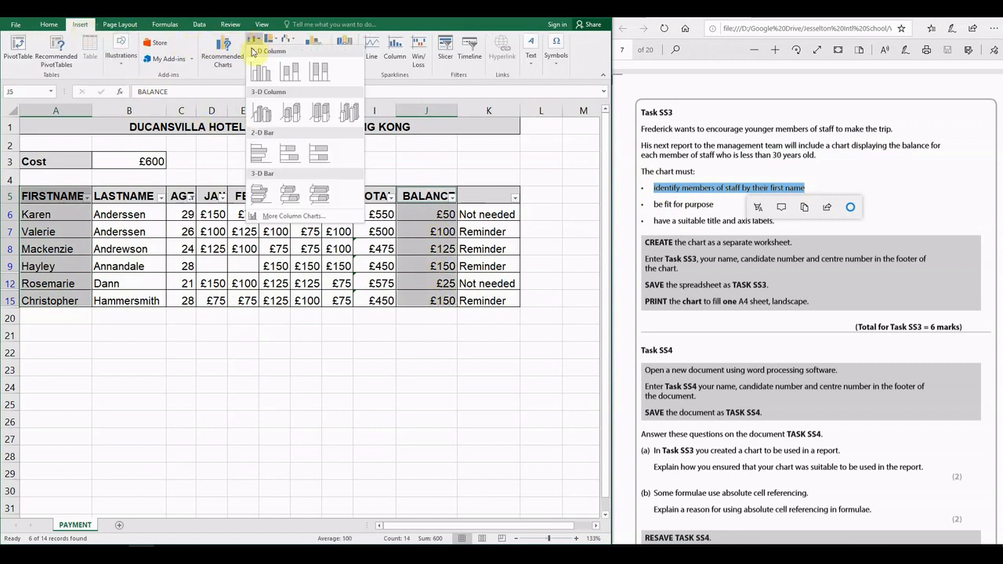
left_click(260, 71)
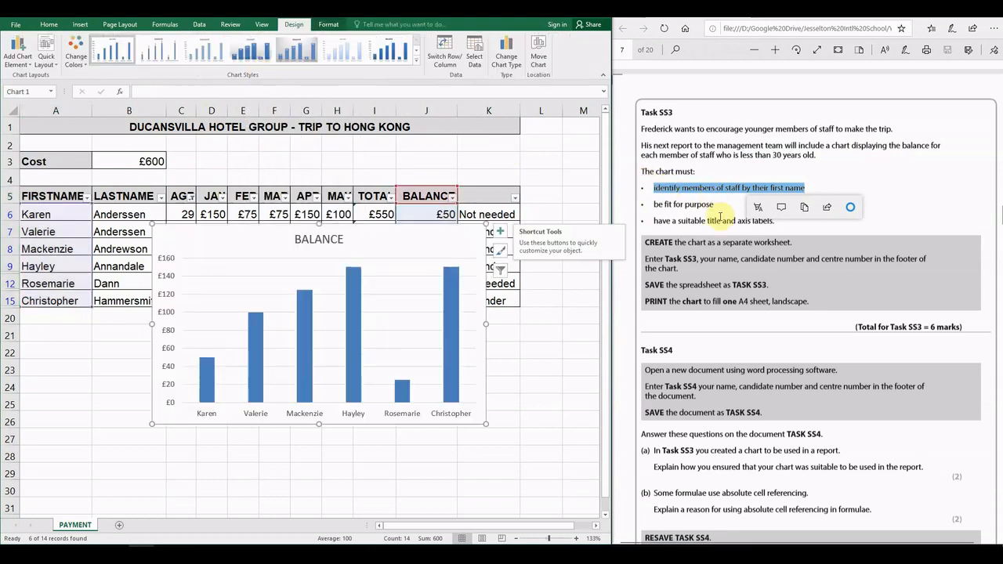
Move the BALANCE chart to a new chart sheet, Chart1
right_click(449, 238)
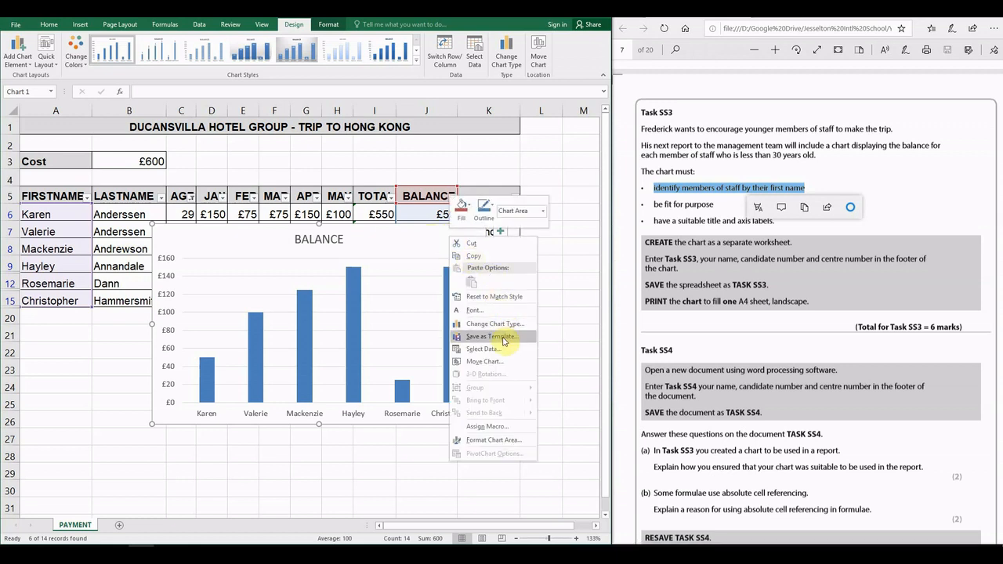
left_click(490, 361)
left_click(452, 343)
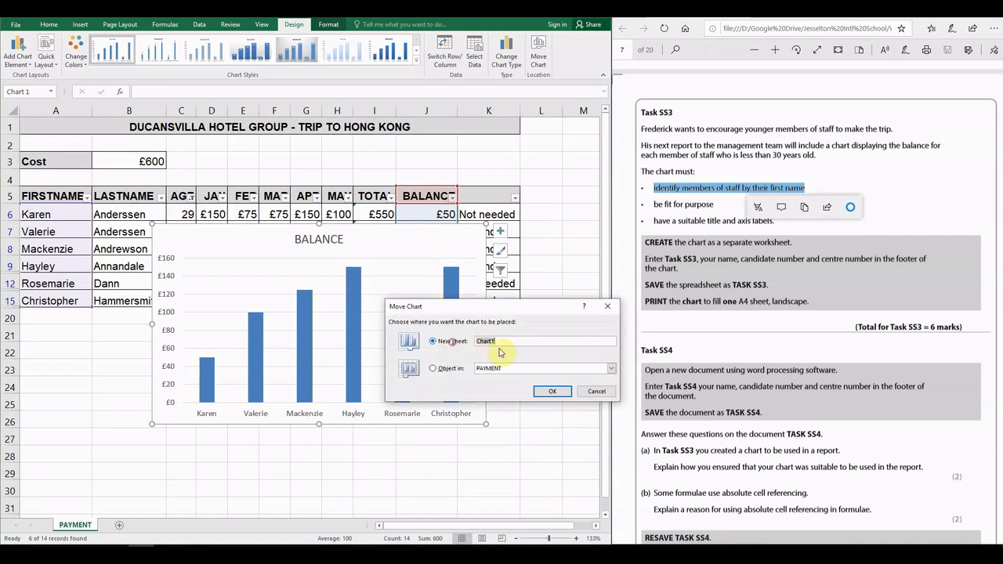
left_click(553, 391)
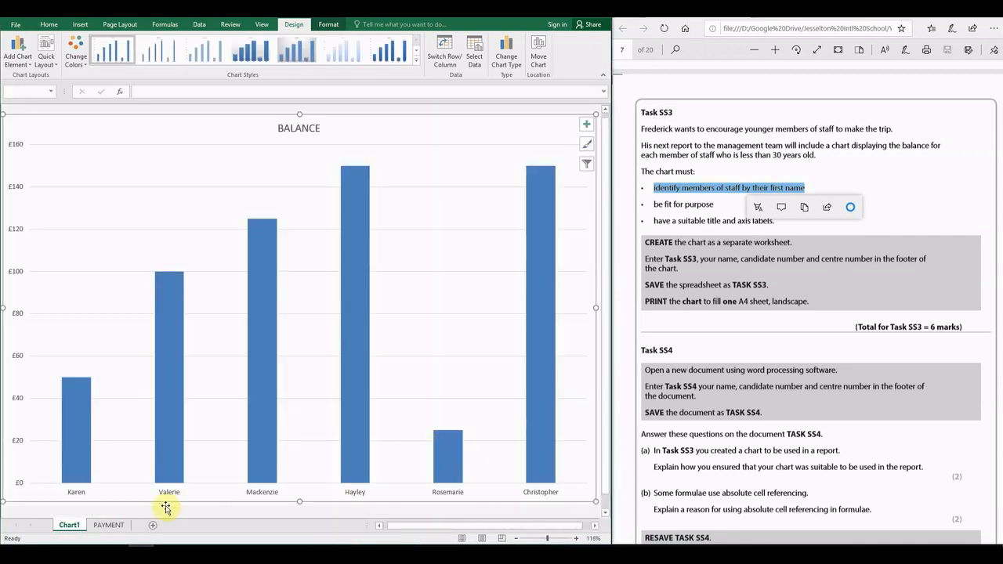
Check Chart1 against the PAYMENT sheet, then select the chart title for editing
left_click(109, 525)
left_click(69, 526)
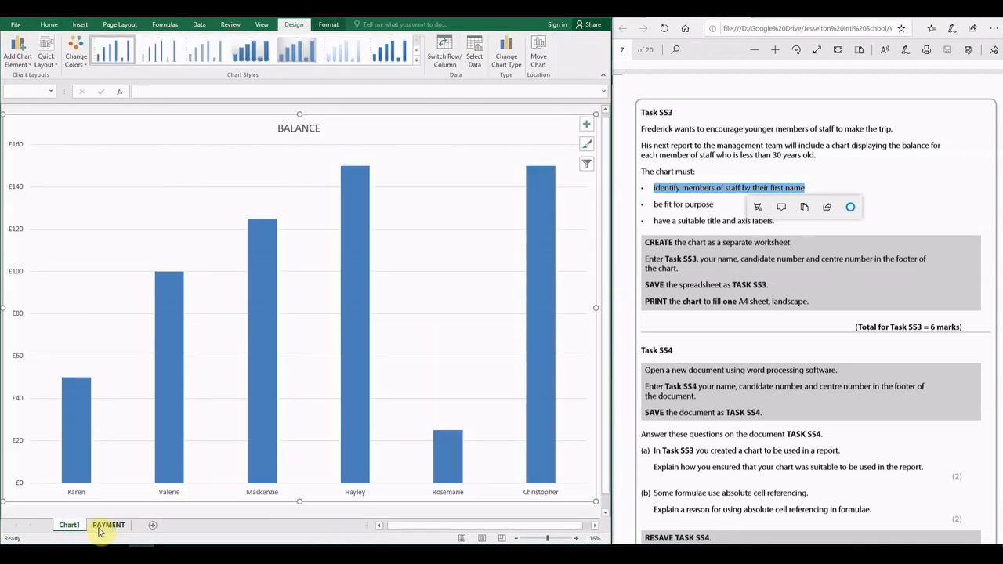
left_click(108, 525)
left_click(69, 524)
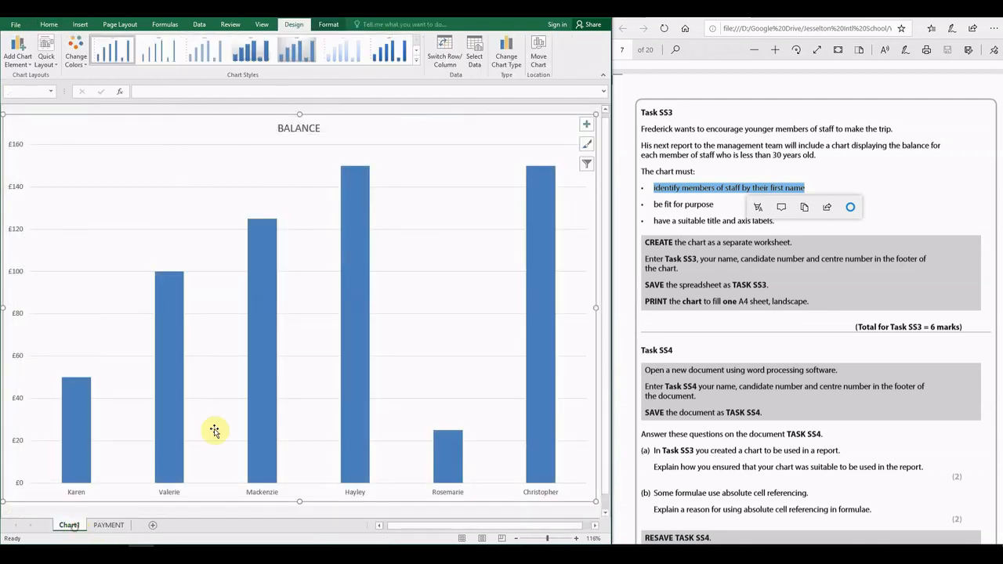
double_click(301, 127)
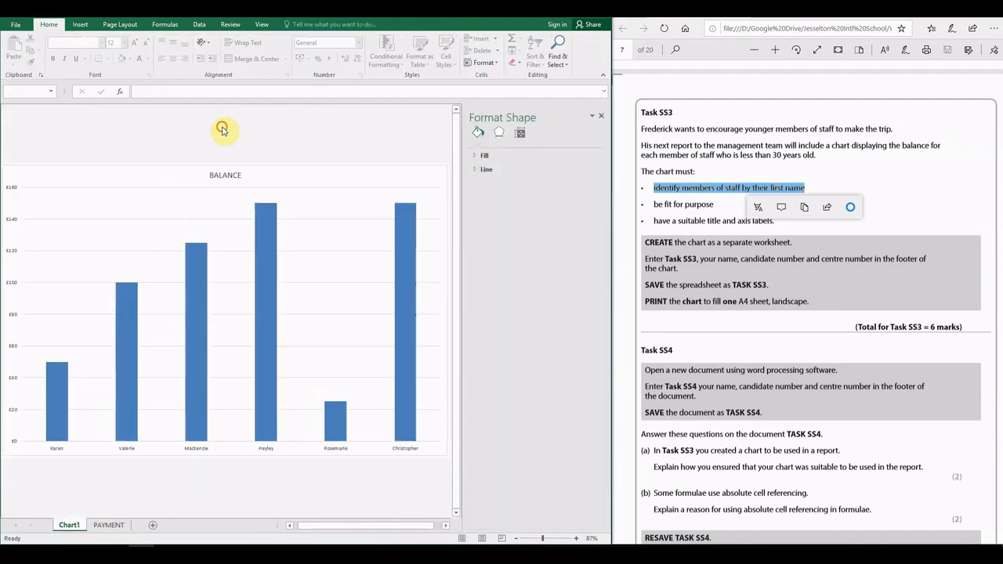
Replace the BALANCE title with the task's chart wording, dropping the trailing period
left_click(224, 174)
double_click(223, 175)
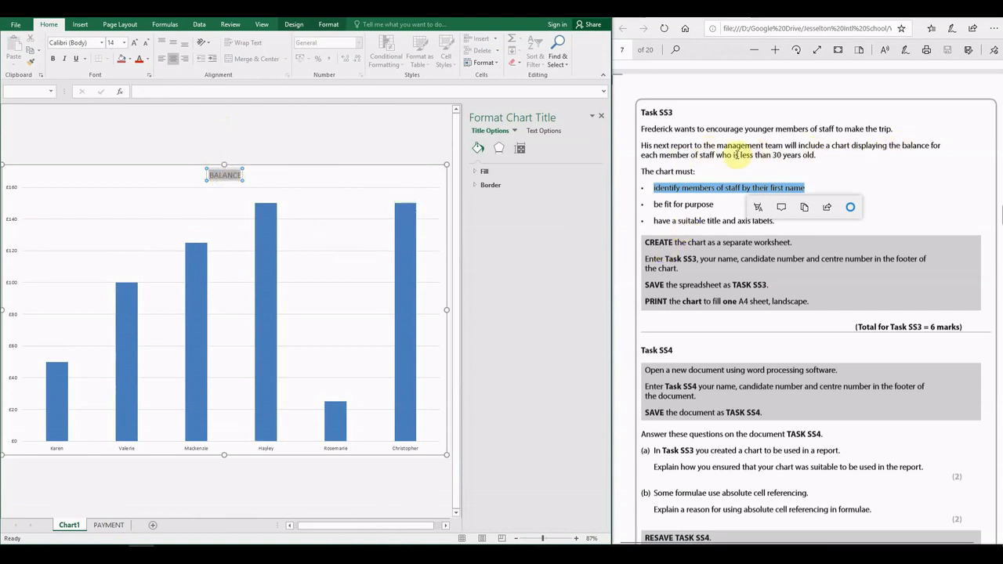
double_click(895, 145)
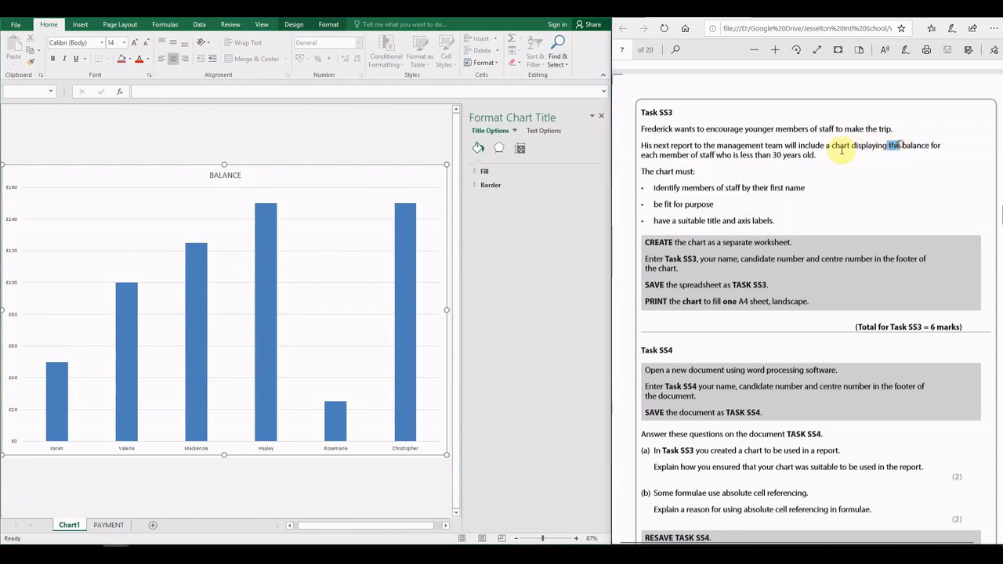
left_click_drag(902, 145, 816, 155)
key("ctrl+c")
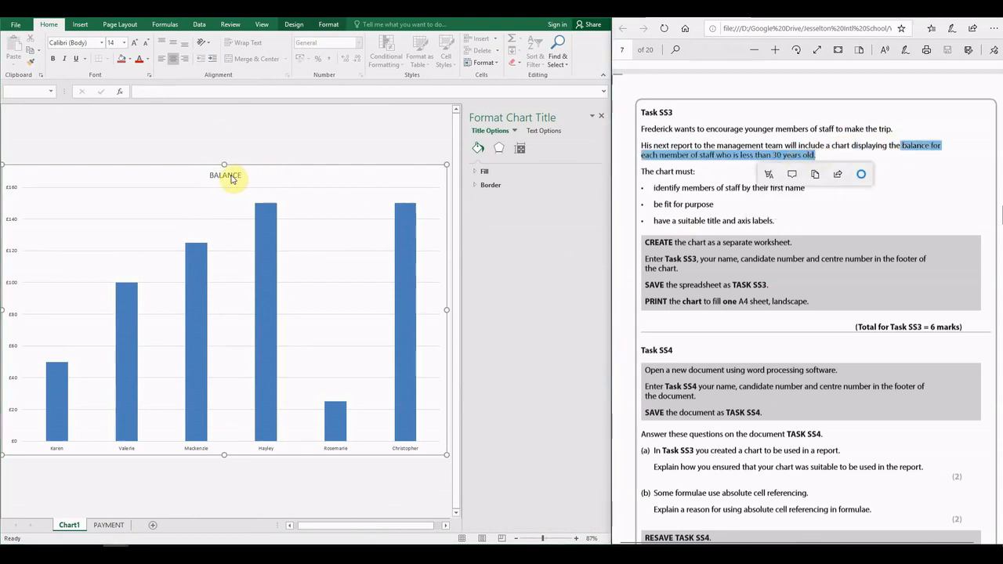
double_click(231, 175)
key("ctrl+v")
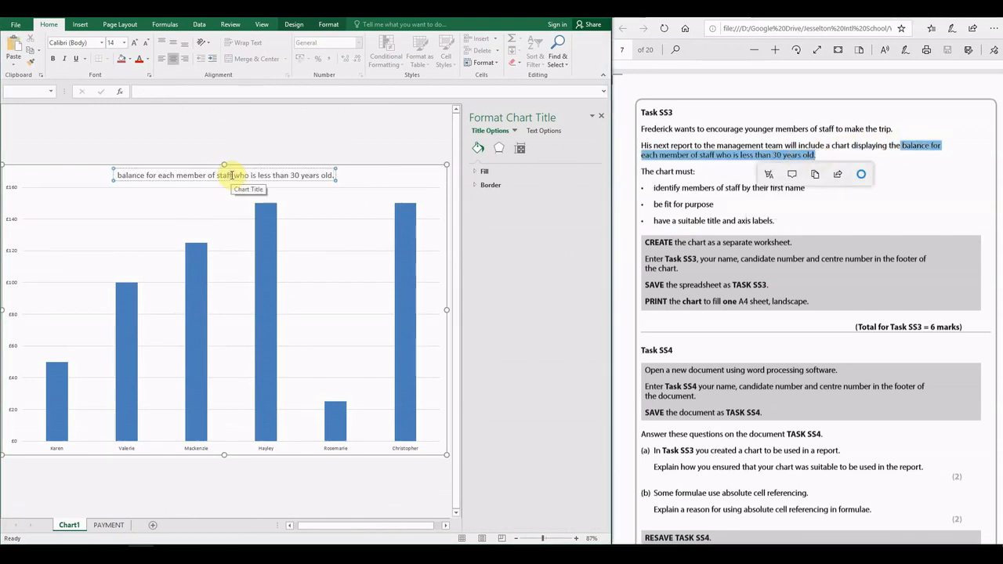
key("BackSpace")
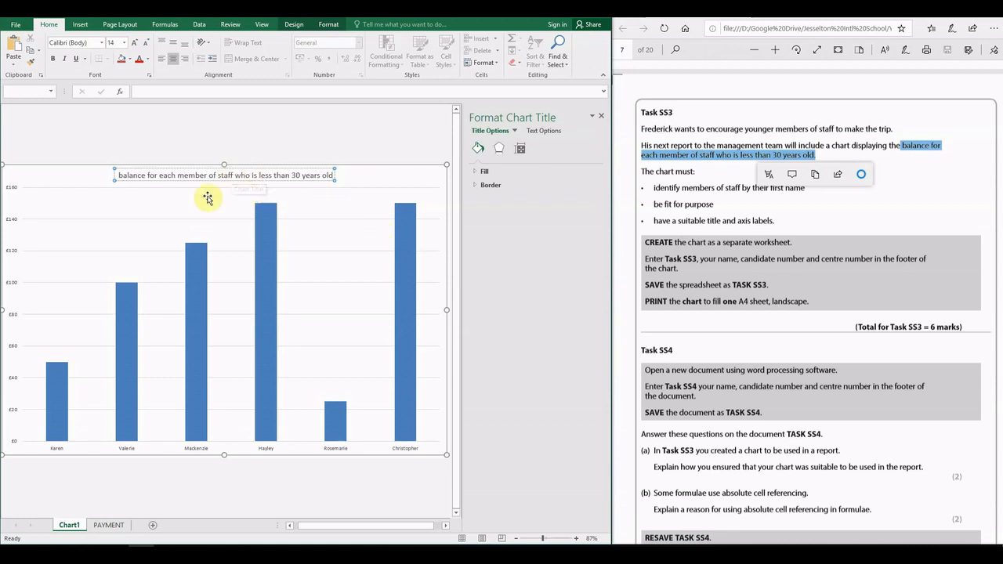
Capitalise 'Balance' and 'Old' in the chart title and finish editing
left_click(119, 174)
key("Delete")
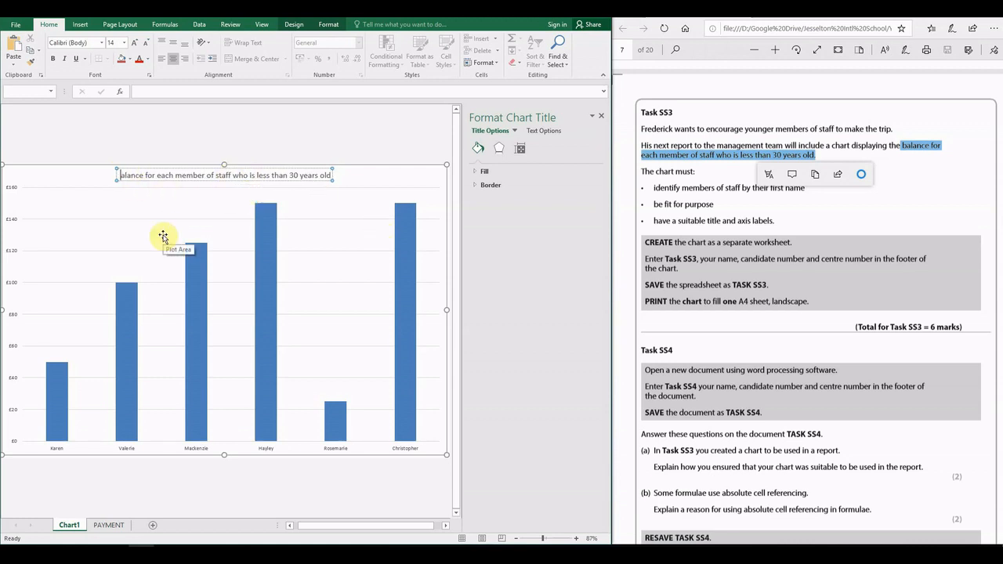
type("B")
key("Right")
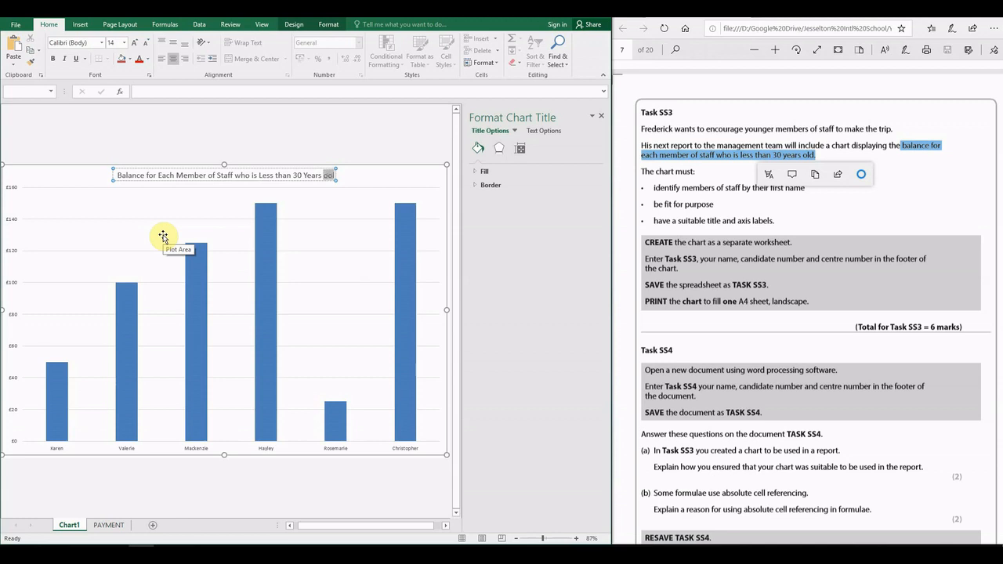
type("old")
key("BackSpace")
type("O")
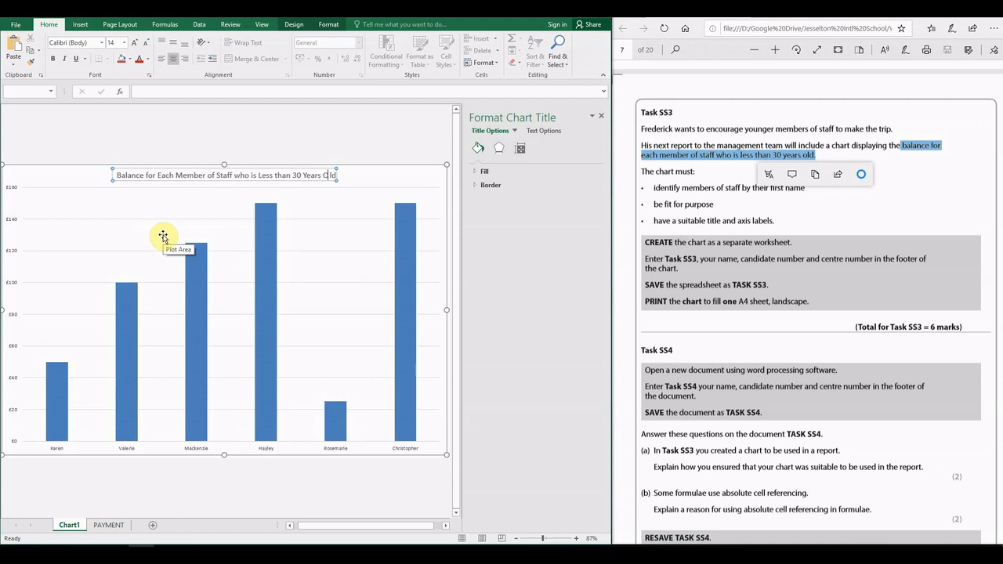
left_click(354, 196)
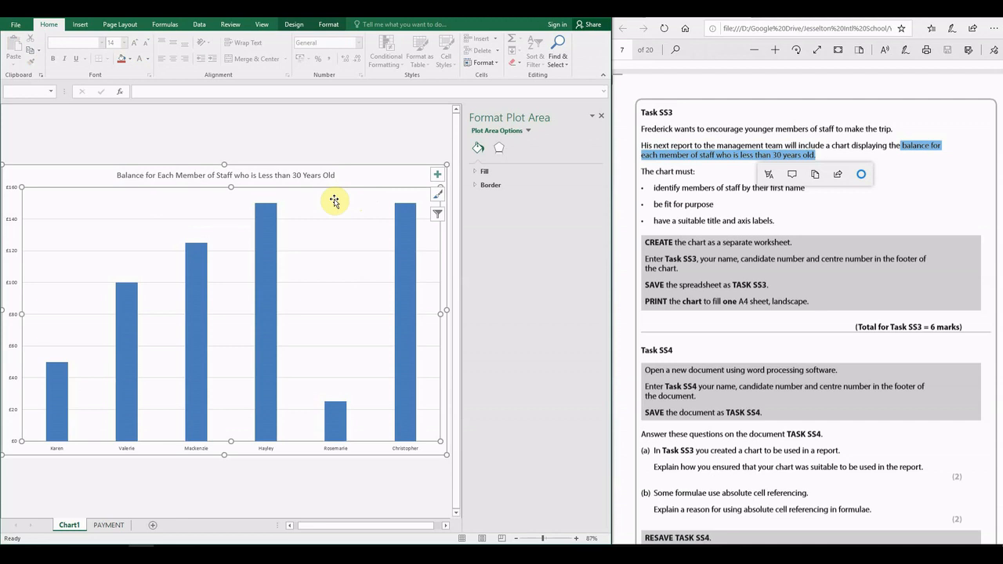
left_click(449, 174)
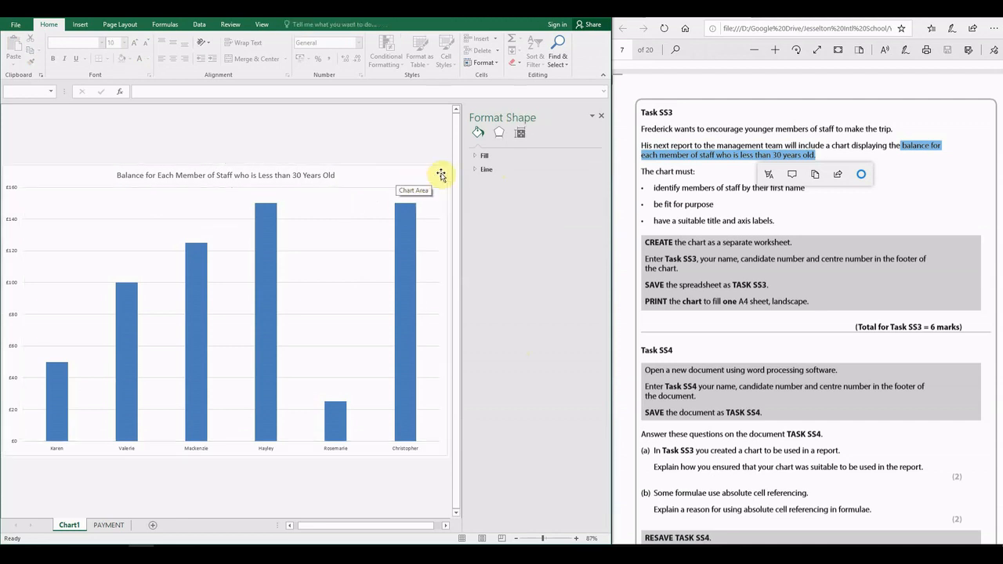
left_click(443, 195)
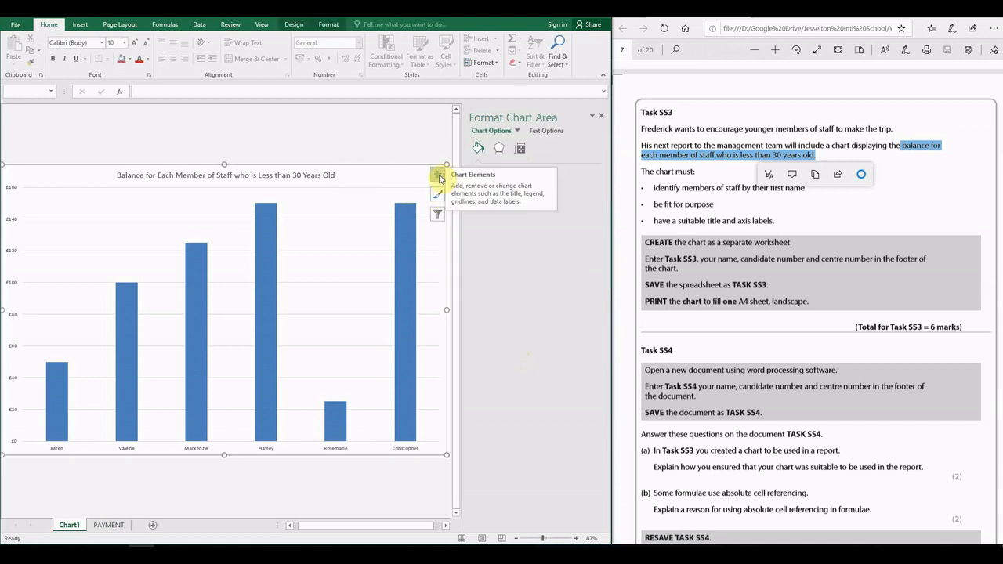
Add axis titles to the chart and label the vertical axis Balance
left_click(439, 177)
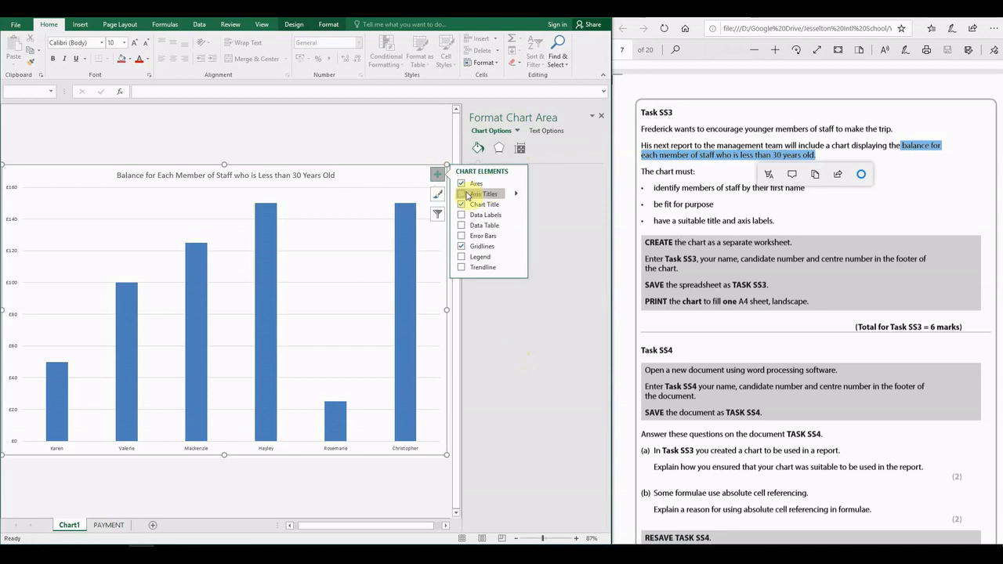
left_click(473, 195)
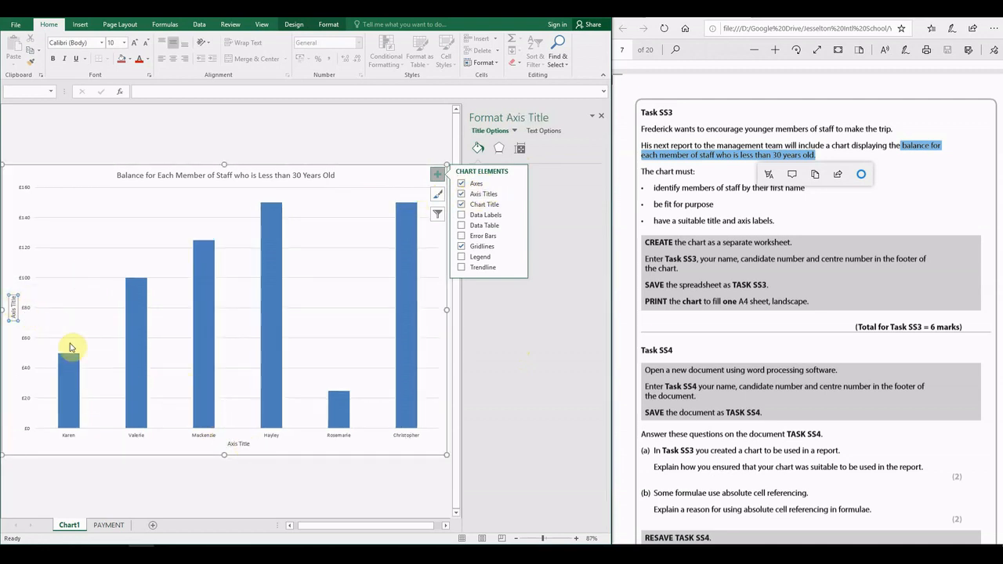
left_click(12, 310)
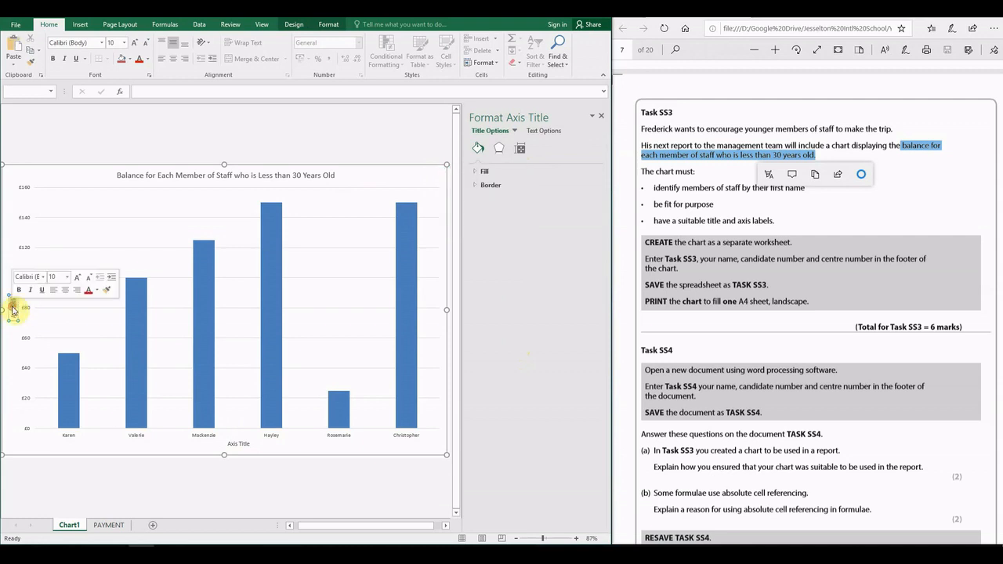
left_click(14, 312)
double_click(11, 312)
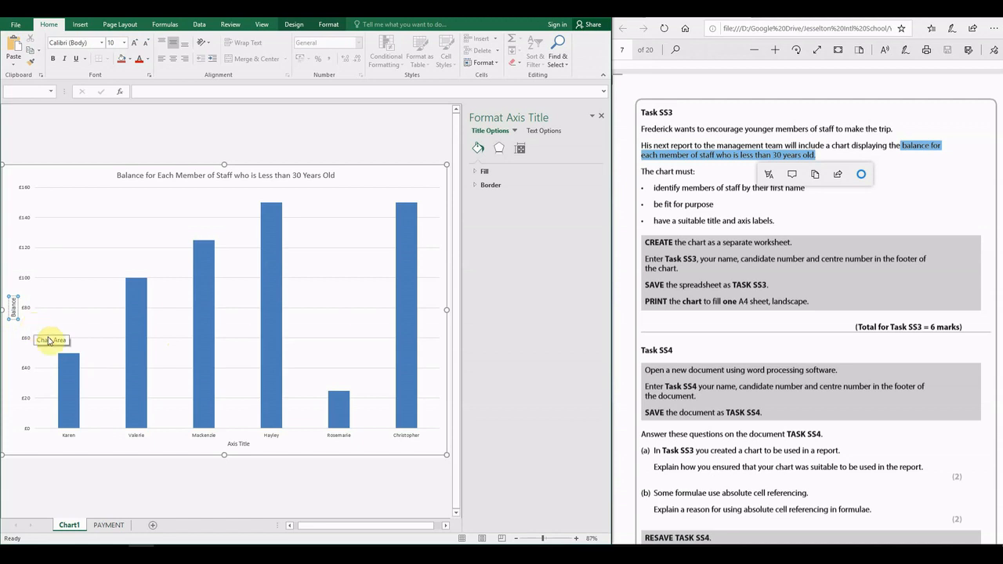
Label the horizontal axis 'First Name' and close the formatting panel
left_click(242, 445)
triple_click(241, 445)
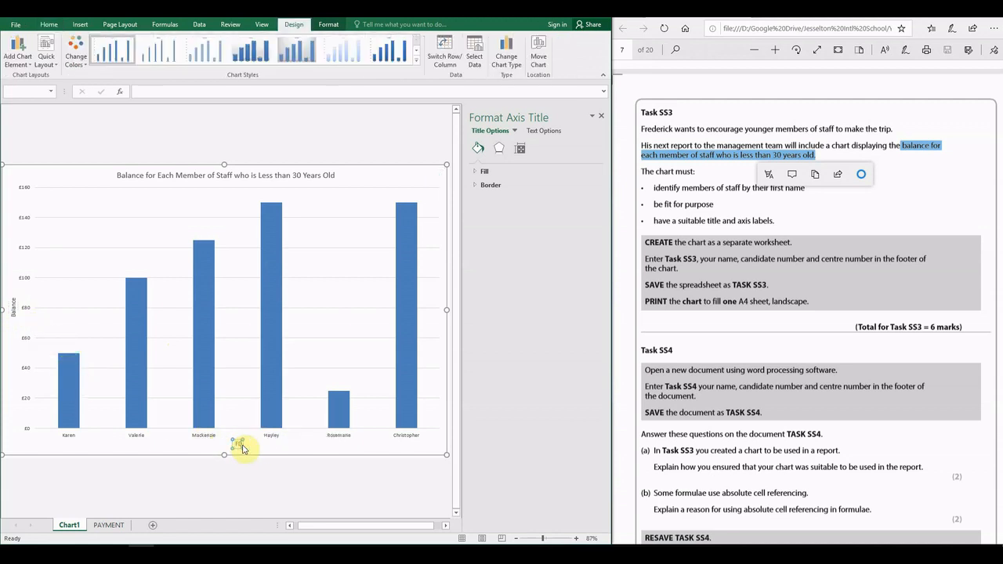
type("First Name")
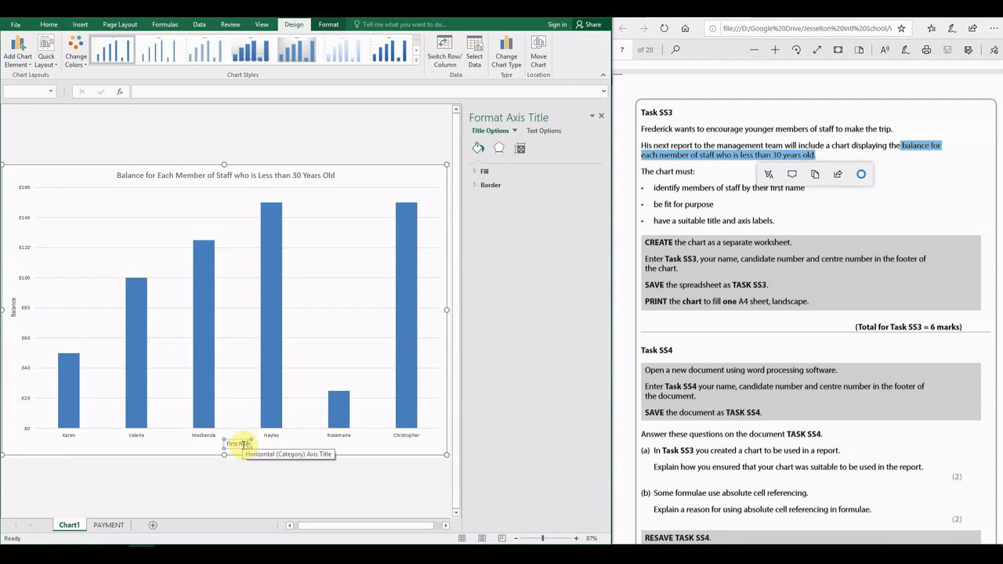
left_click(303, 477)
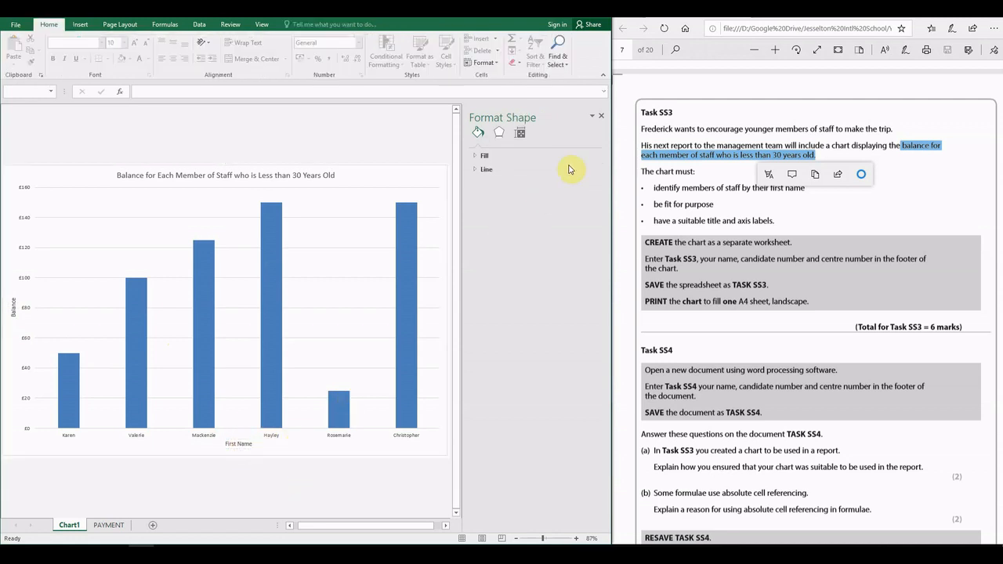
left_click(602, 117)
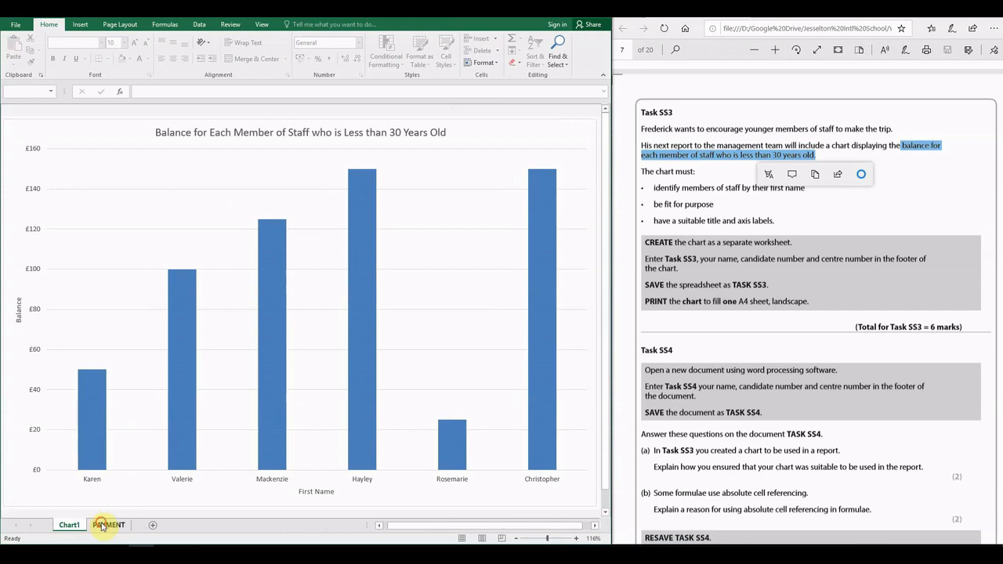
left_click(107, 524)
left_click(70, 526)
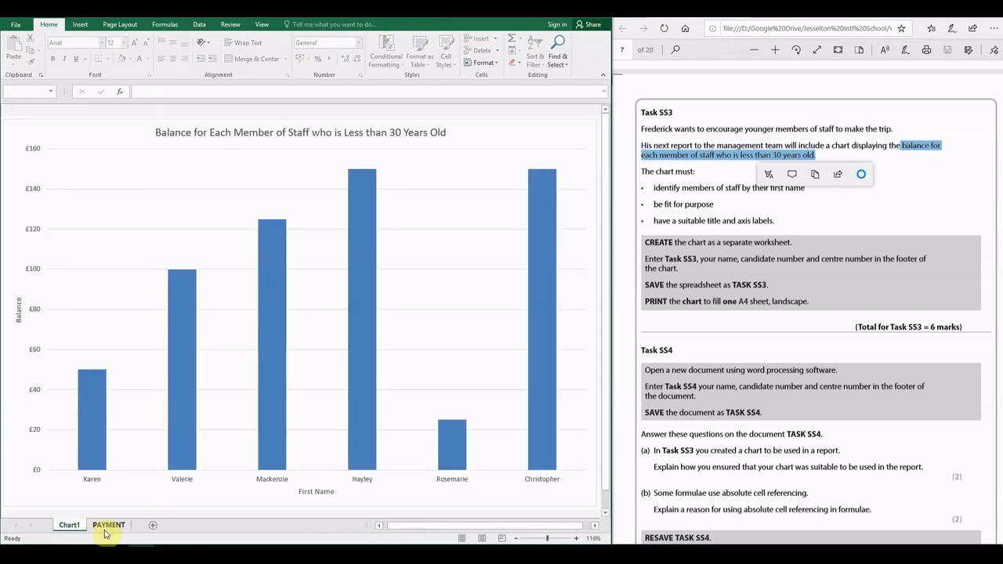
left_click(736, 216)
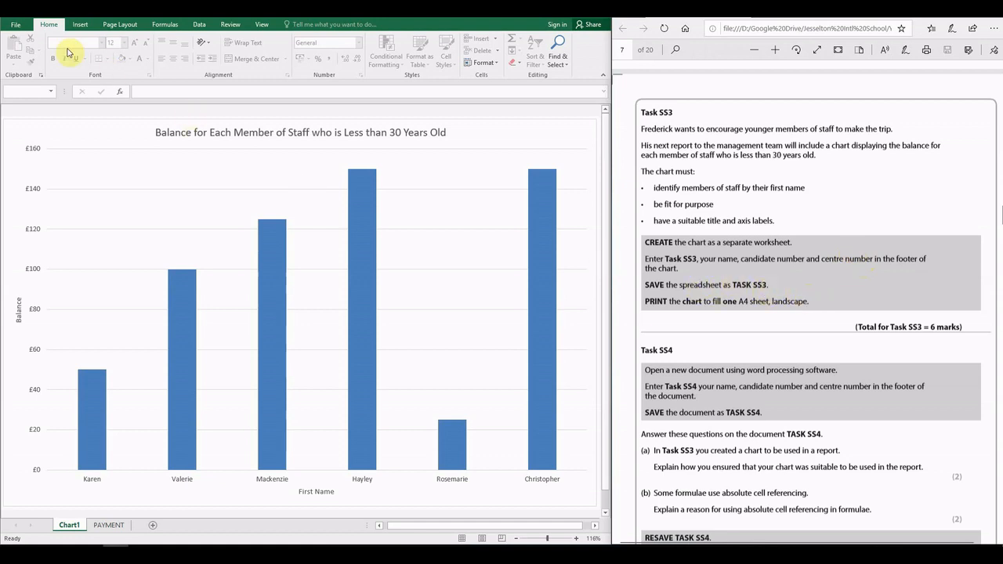
Save the workbook as Task SS3 in the 2015 Practical Exam Files folder
left_click(18, 27)
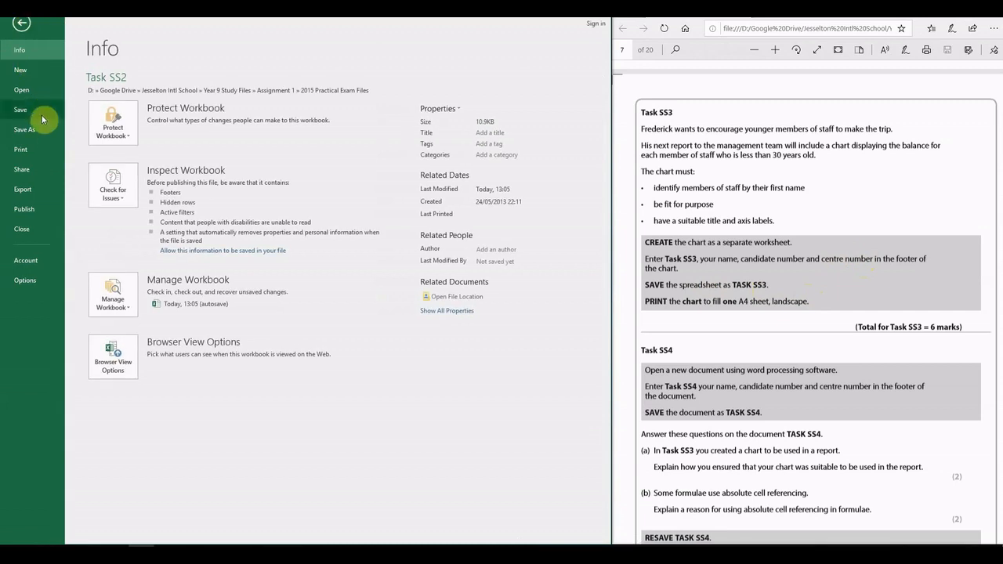
left_click(42, 129)
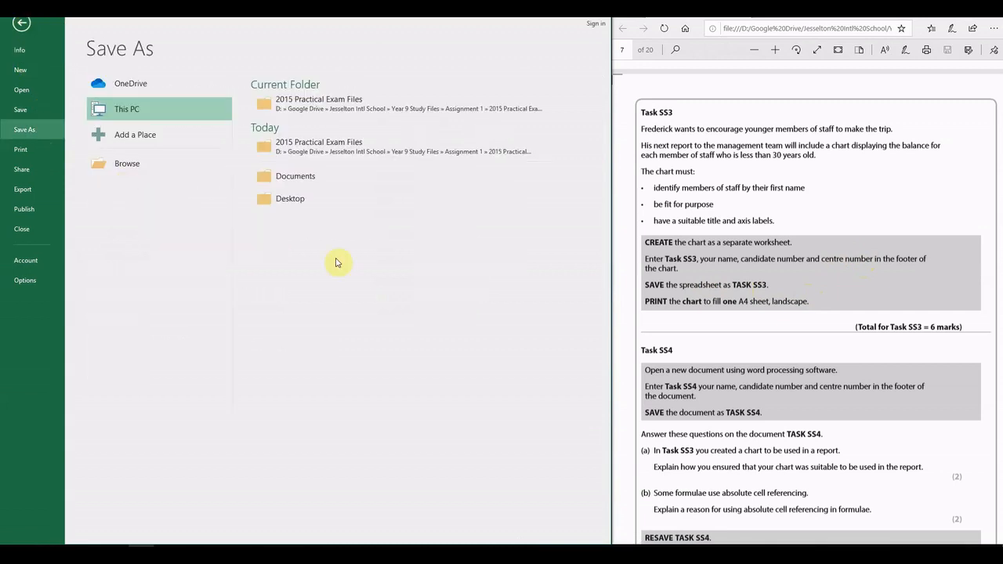
left_click(318, 112)
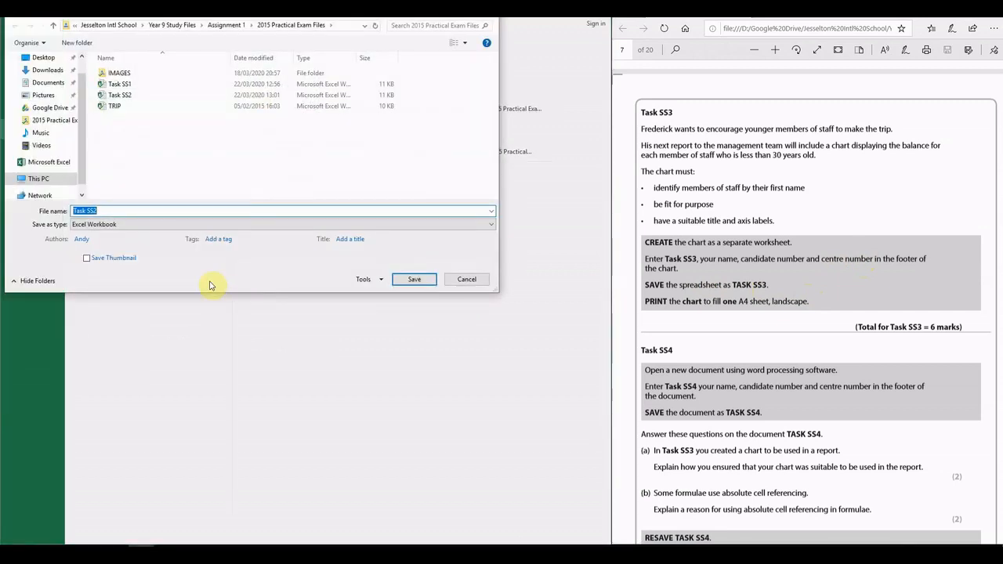
left_click(235, 210)
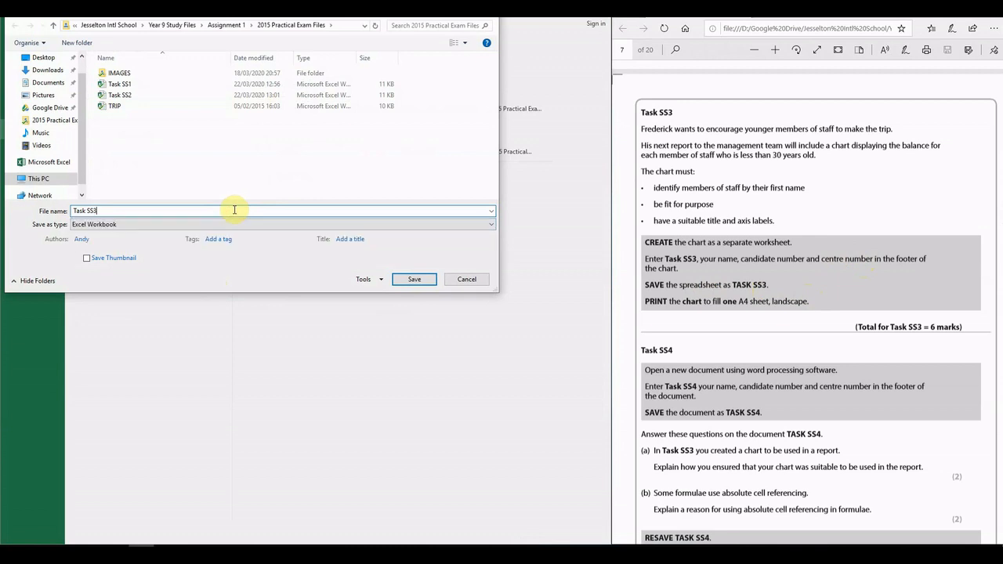
key("Return")
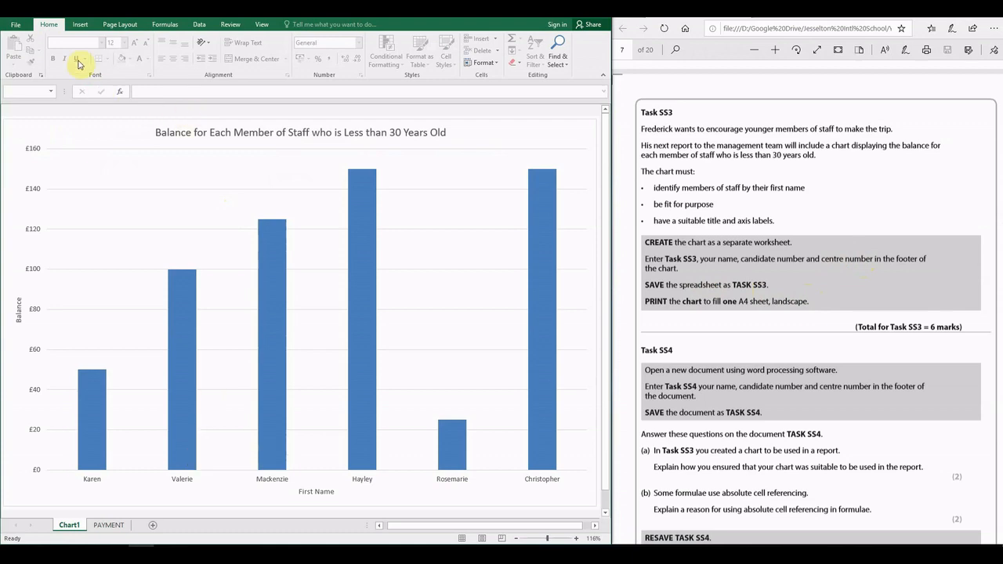
Reopen the Save As dialog in the 2015 Practical Exam Files folder
left_click(15, 25)
left_click(37, 115)
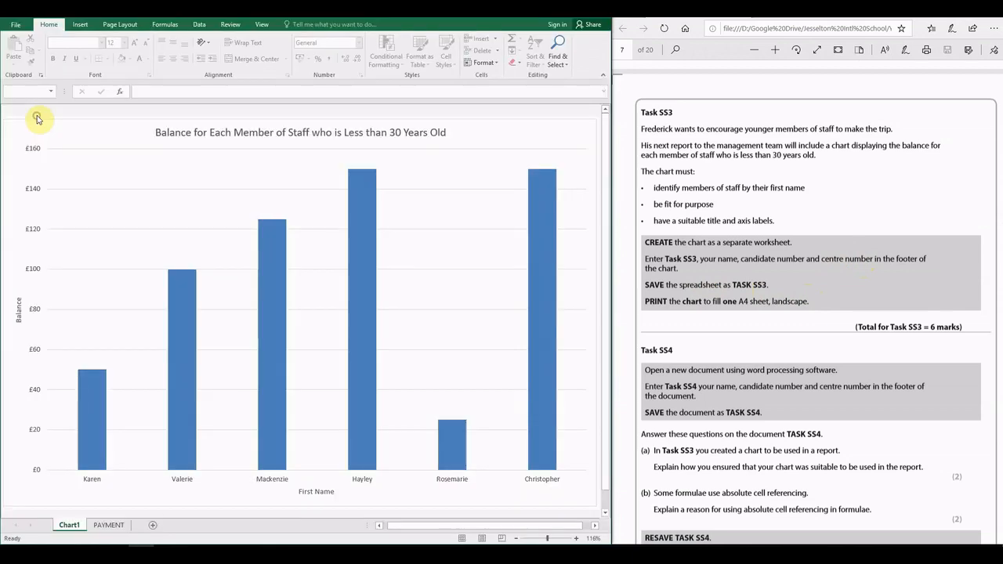
left_click(14, 28)
left_click(36, 127)
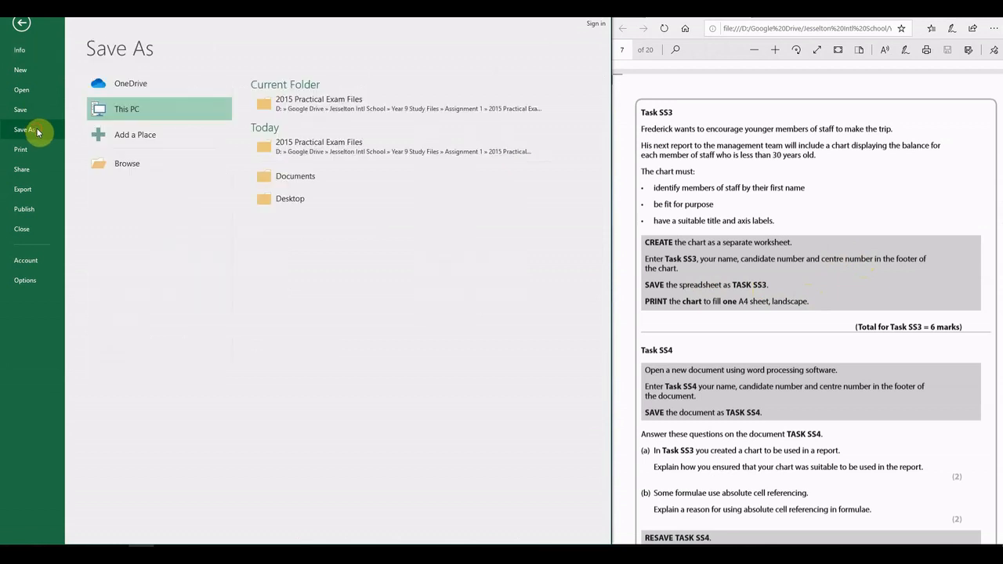
left_click(322, 110)
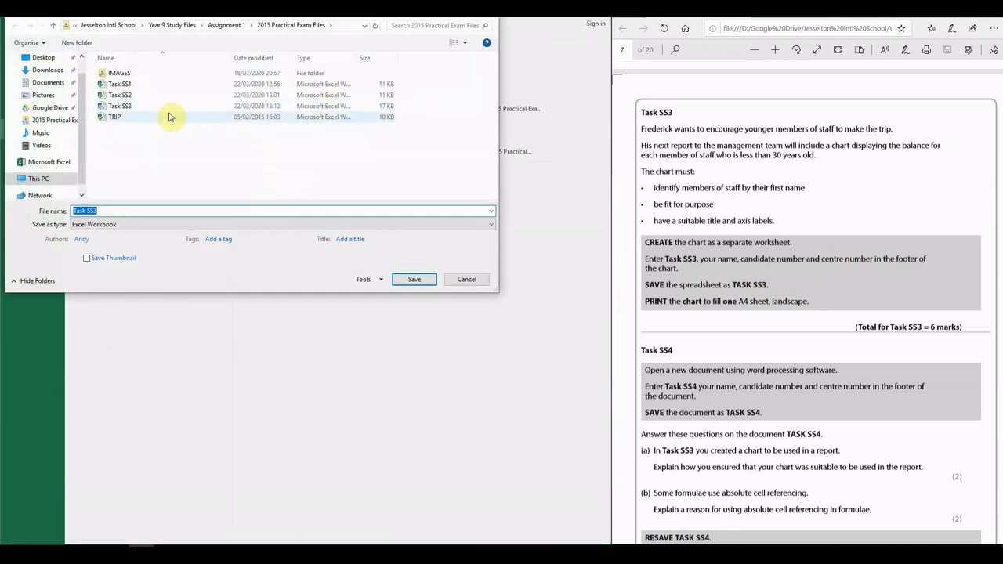